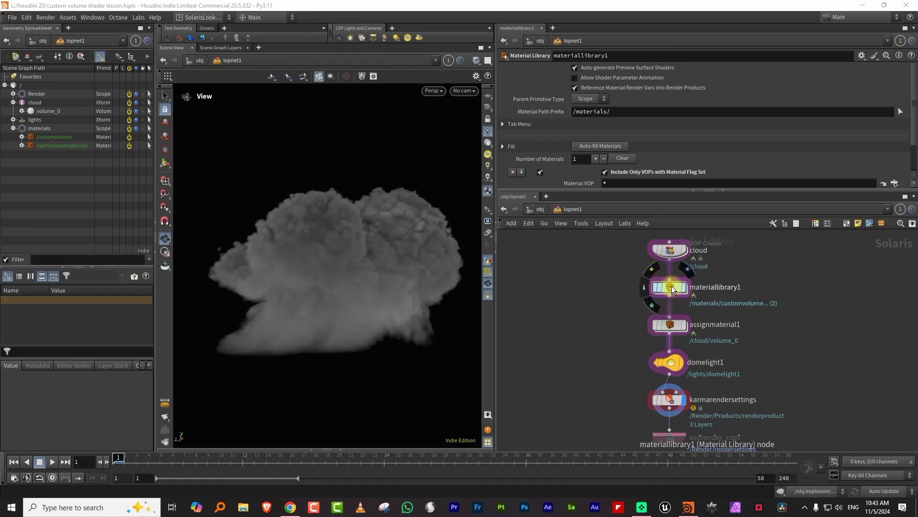
- Open the materiallibrary1 network and add a Karma Pyro Smoke Material beside customvolume
{"action": "double_click", "coordinate": [672, 285]}
{"action": "key", "text": "Tab"}
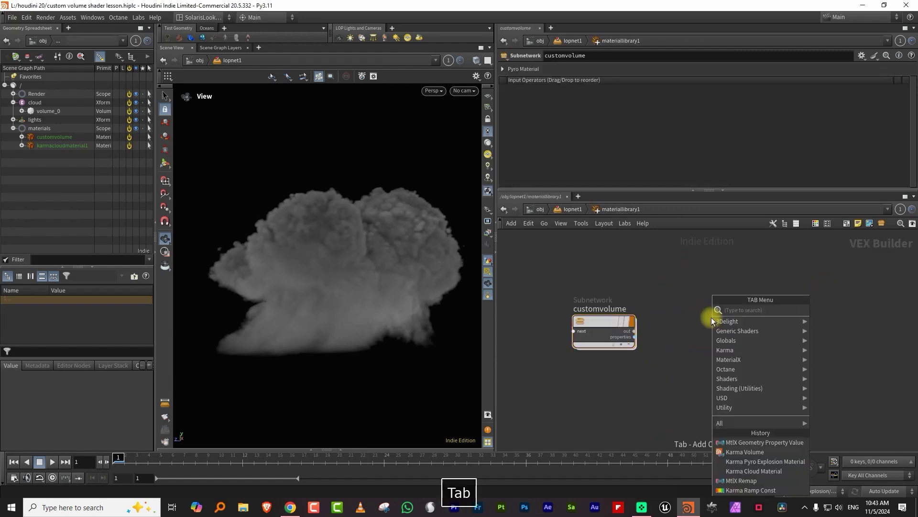
{"action": "type", "text": "cl"}
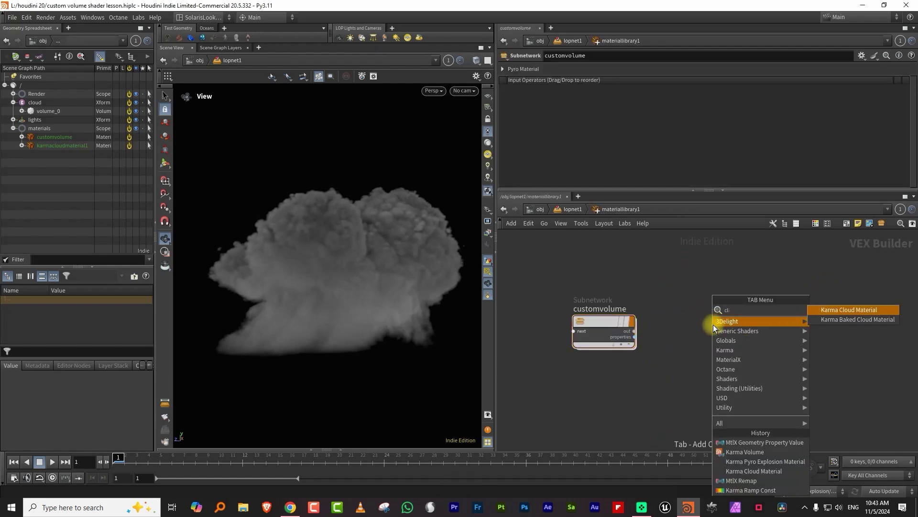
{"action": "key", "text": "BackSpace"}
{"action": "mouse_move", "coordinate": [716, 320]}
{"action": "type", "text": "karma"}
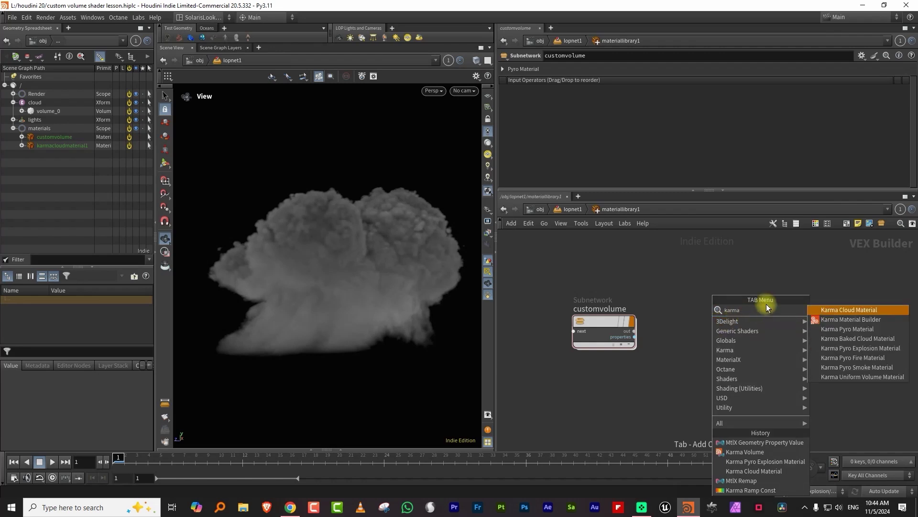
{"action": "left_click", "coordinate": [849, 372]}
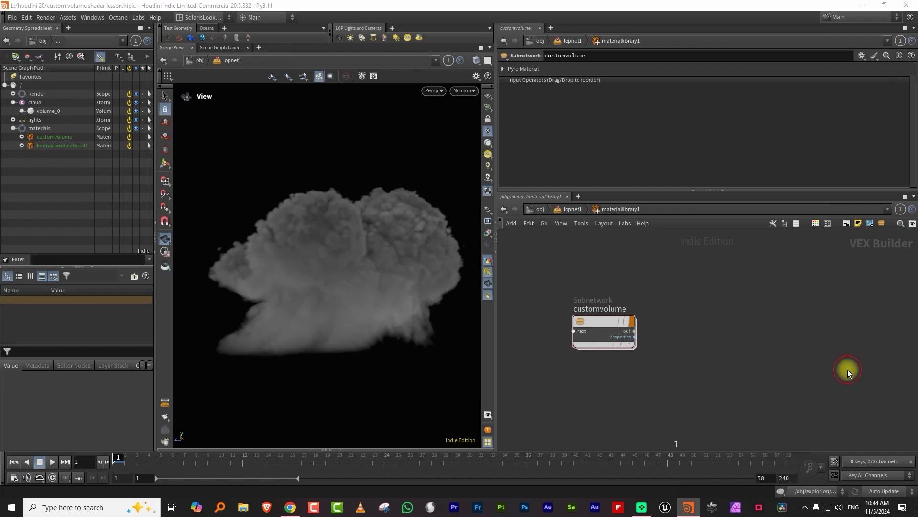
{"action": "left_click", "coordinate": [728, 298]}
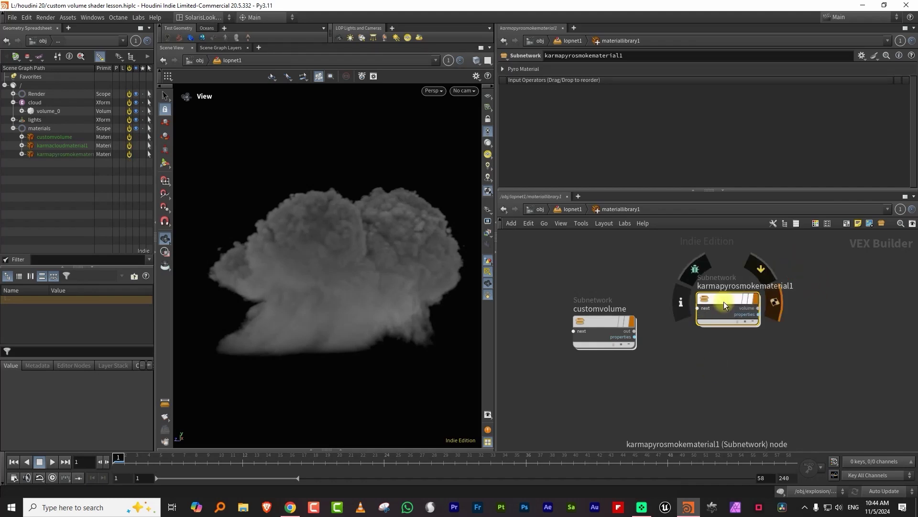
- Add a Karma Cloud Material below the pyro smoke material
{"action": "key", "text": "Tab"}
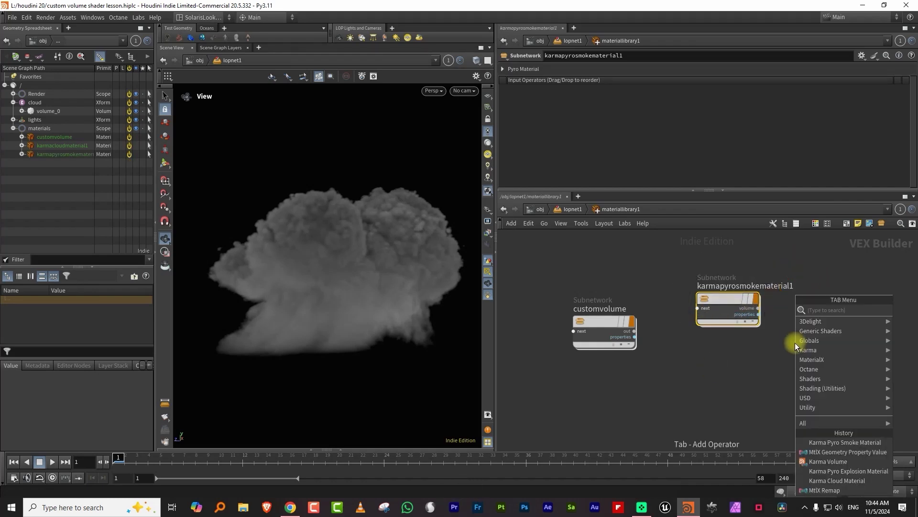
{"action": "type", "text": "clou"}
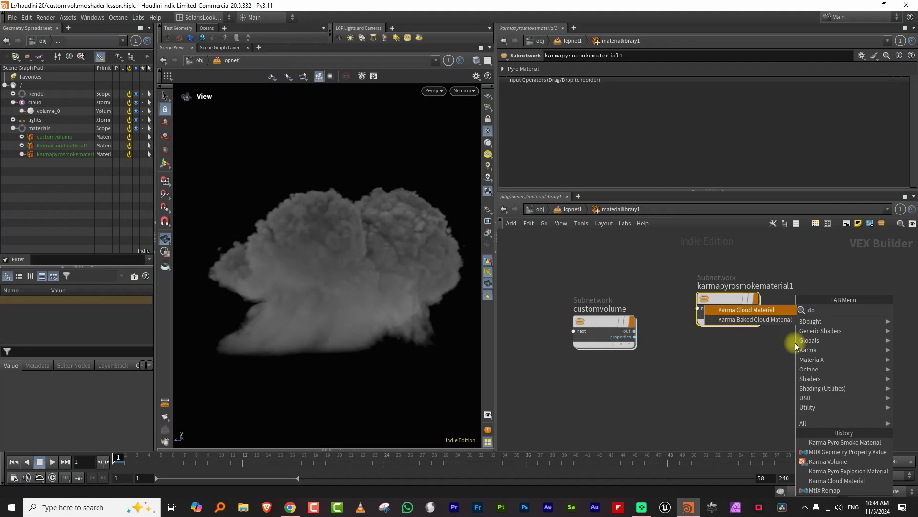
{"action": "left_click", "coordinate": [774, 310]}
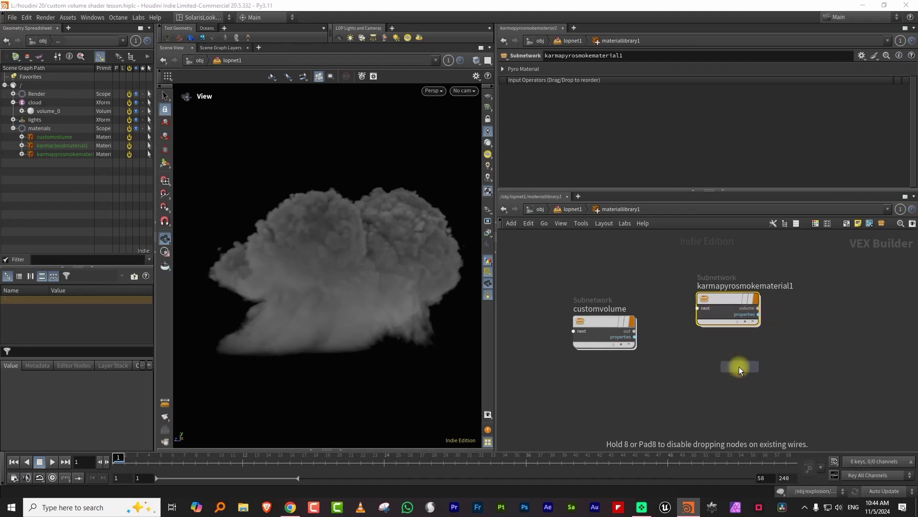
{"action": "left_click", "coordinate": [779, 351]}
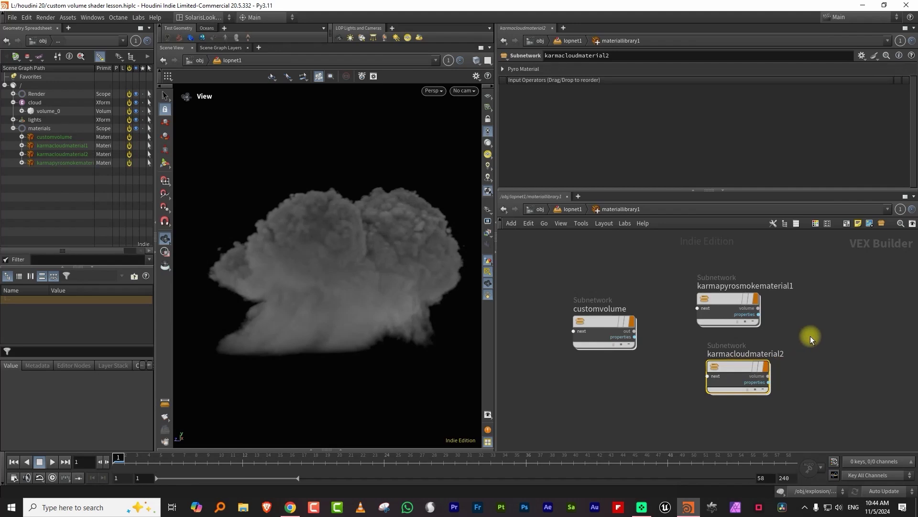
- Look inside karmapyrosmokematerial1 at the nodes it is built from, and return to materiallibrary1
{"action": "double_click", "coordinate": [707, 295]}
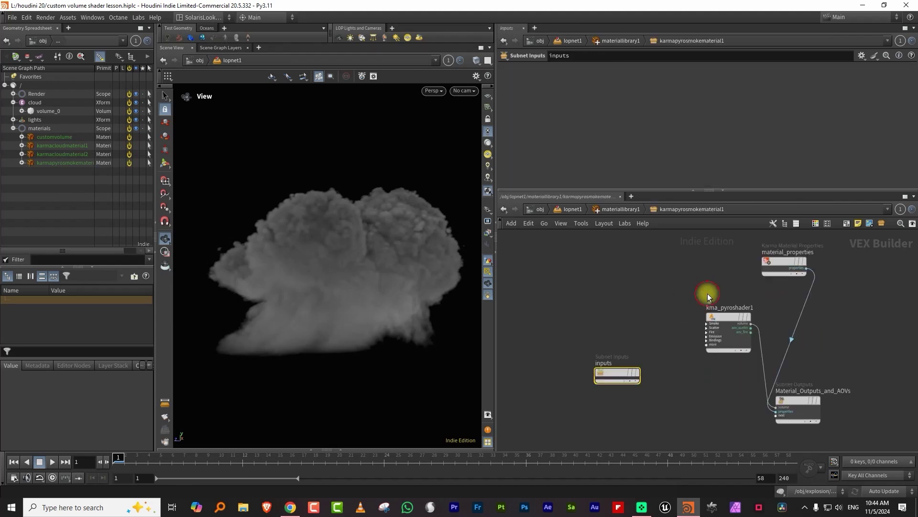
{"action": "left_click_drag", "start_coordinate": [725, 314], "coordinate": [720, 327]}
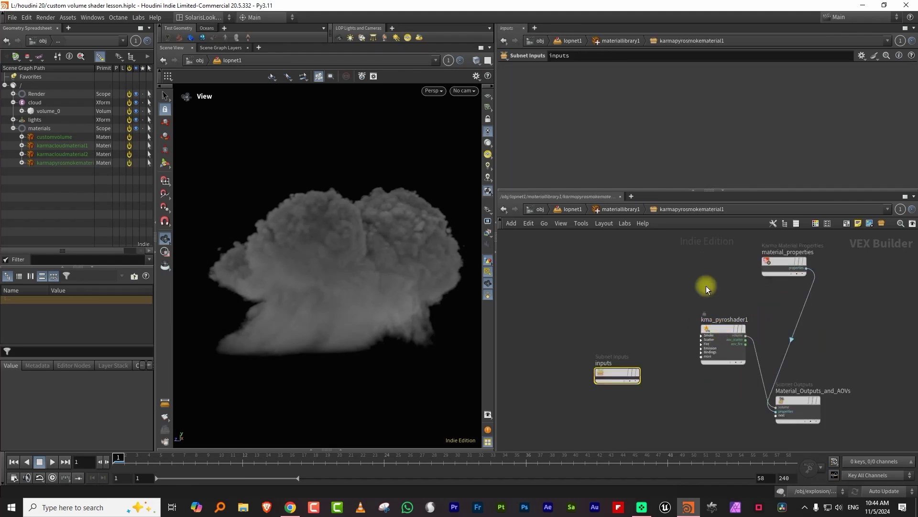
{"action": "left_click", "coordinate": [618, 214]}
- Look inside karmacloudmaterial2, and delete that material from materiallibrary1
{"action": "double_click", "coordinate": [728, 365]}
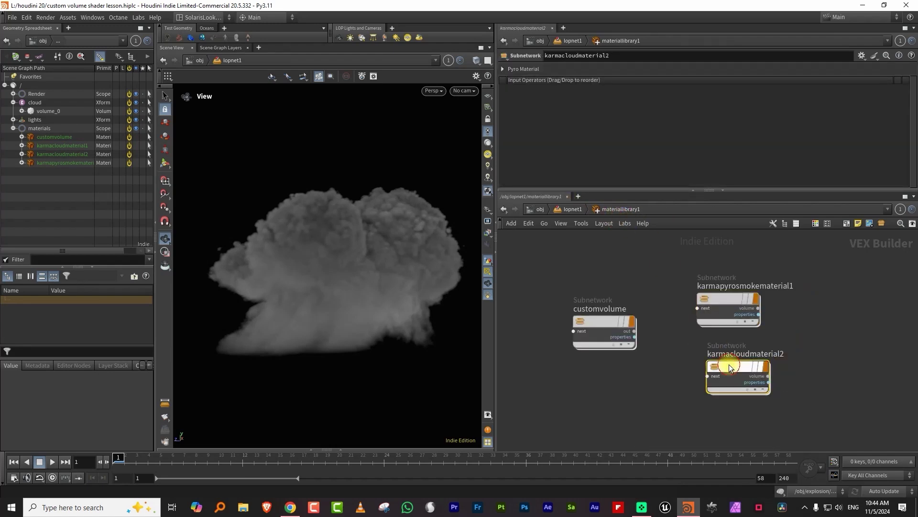
{"action": "left_click_drag", "start_coordinate": [670, 268], "coordinate": [770, 398]}
{"action": "key", "text": "u"}
{"action": "key", "text": "Delete"}
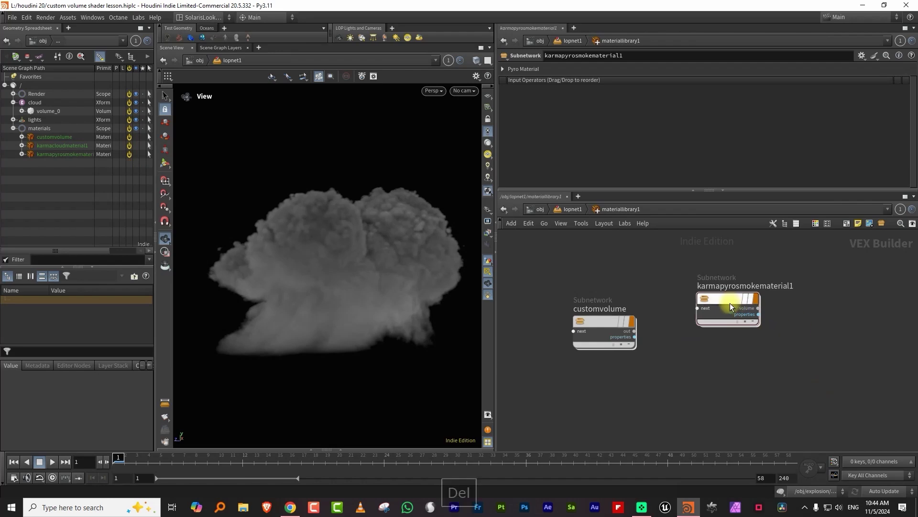
- Examine the internal network of kma_pyroshader1 in the pyro smoke material, including its smoke color subnetwork
{"action": "double_click", "coordinate": [724, 302]}
{"action": "double_click", "coordinate": [719, 330]}
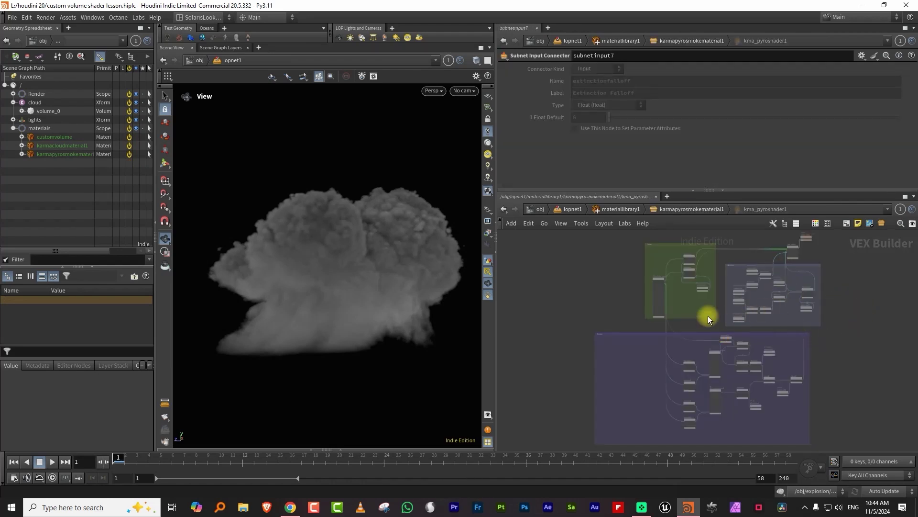
{"action": "scroll", "coordinate": [707, 314], "scroll_direction": "up", "scroll_amount": 5}
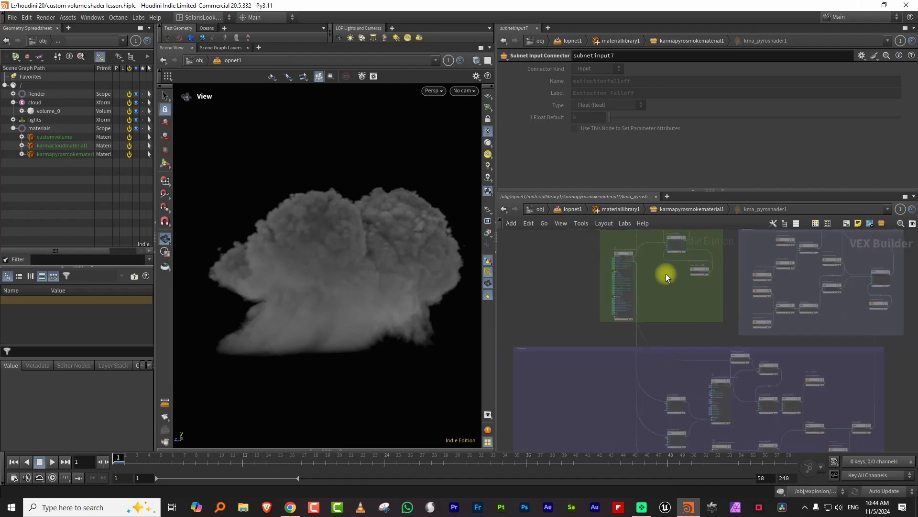
{"action": "double_click", "coordinate": [644, 279]}
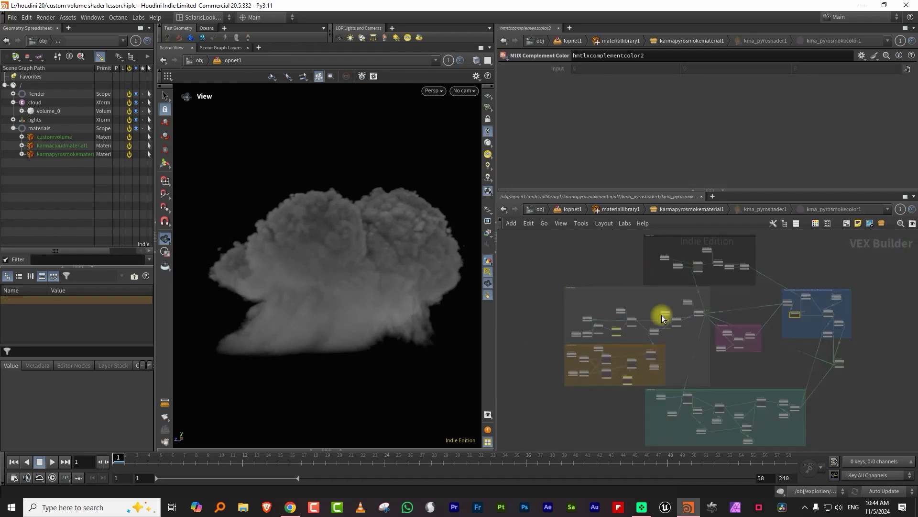
{"action": "left_click", "coordinate": [676, 213]}
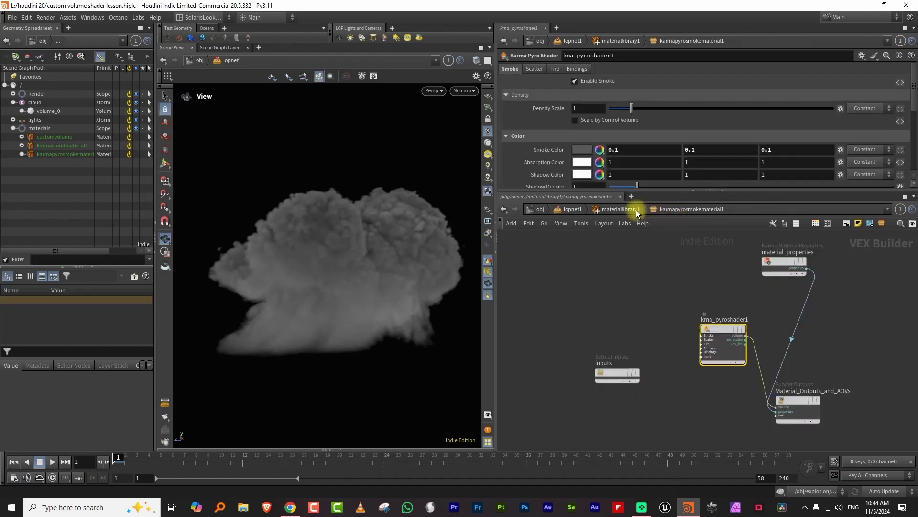
- Examine the Karma Volume node and its inputs inside kma_pyroshader1
{"action": "double_click", "coordinate": [724, 326]}
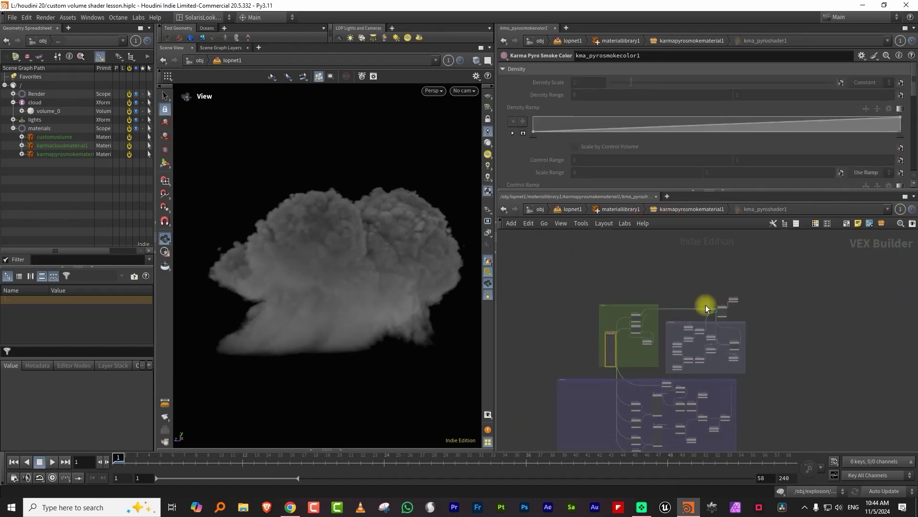
{"action": "scroll", "coordinate": [706, 306], "scroll_direction": "up", "scroll_amount": 12}
{"action": "left_click", "coordinate": [635, 338]}
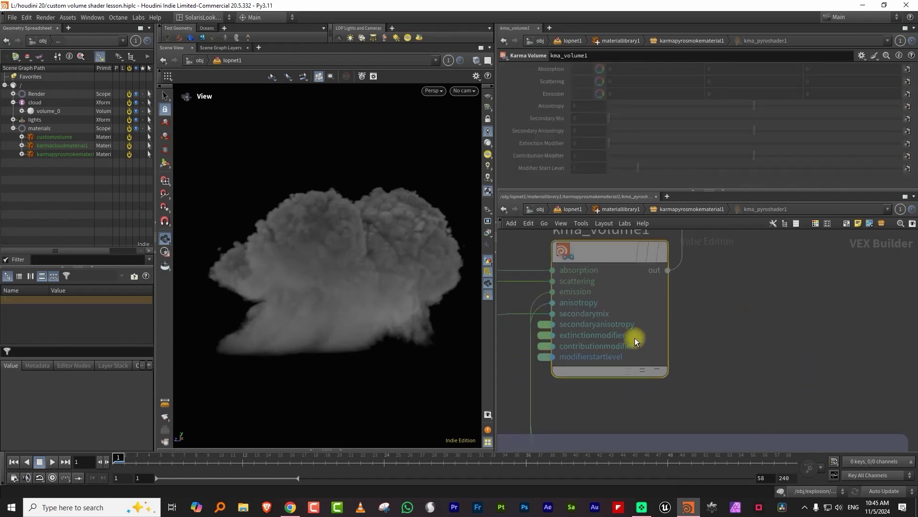
{"action": "middle_click_drag", "start_coordinate": [725, 319], "coordinate": [747, 366]}
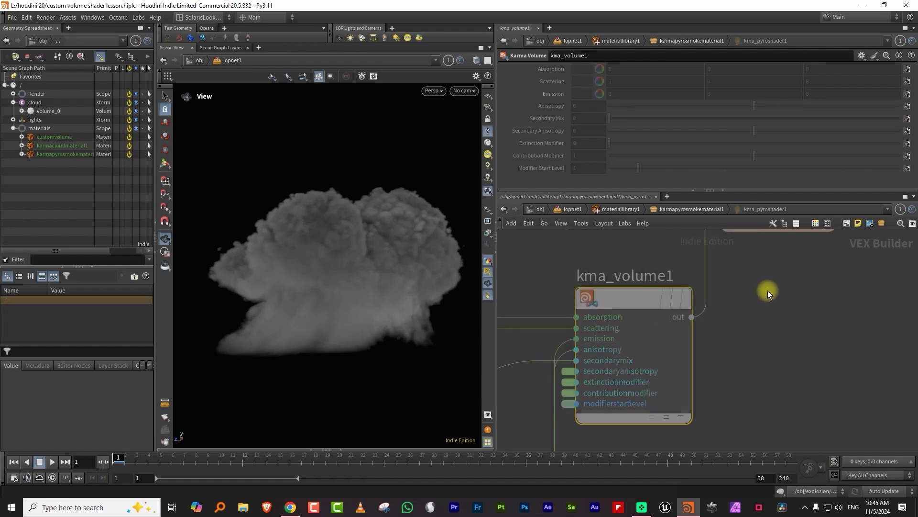
{"action": "scroll", "coordinate": [702, 275], "scroll_direction": "down", "scroll_amount": 3}
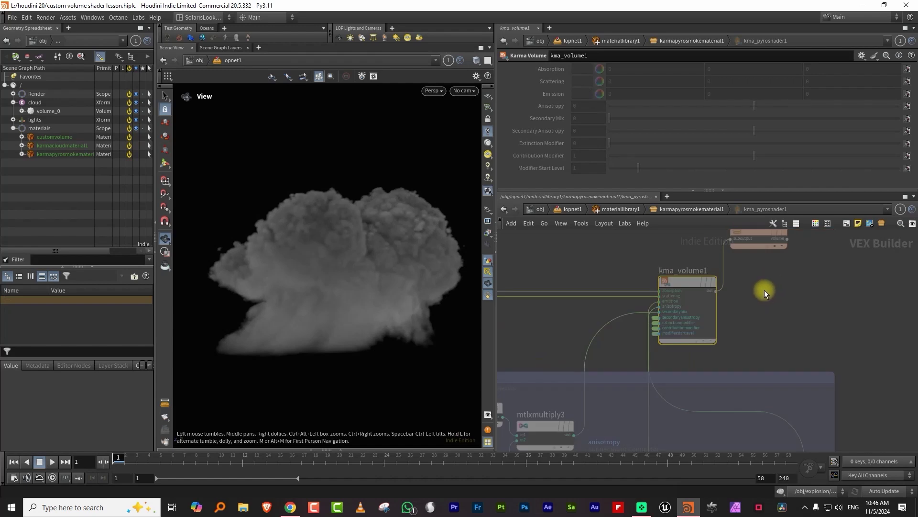
- Return to materiallibrary1 and delete the karmapyrosmokematerial1 subnetwork
{"action": "left_click", "coordinate": [622, 210]}
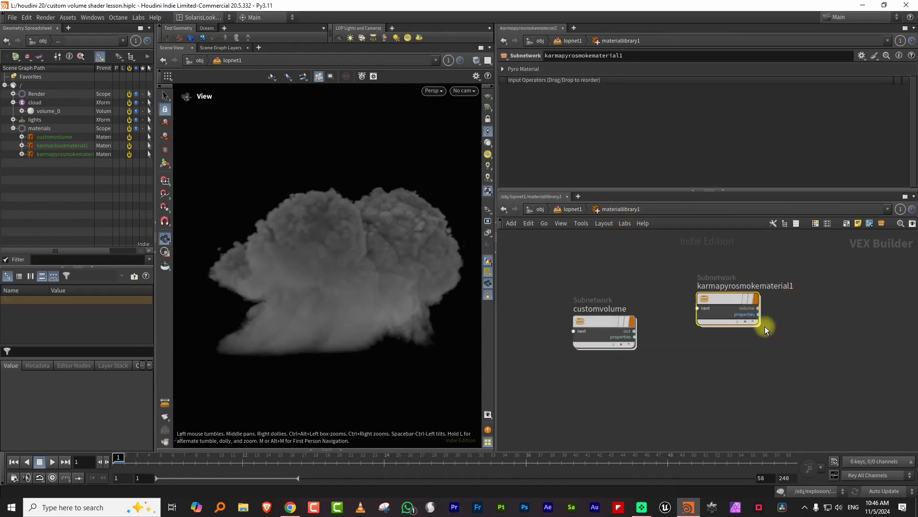
{"action": "key", "text": "Delete"}
- Open the customvolume subnetwork and move kma_volume1 farther away from the material outputs
{"action": "left_click_drag", "start_coordinate": [598, 320], "coordinate": [630, 324]}
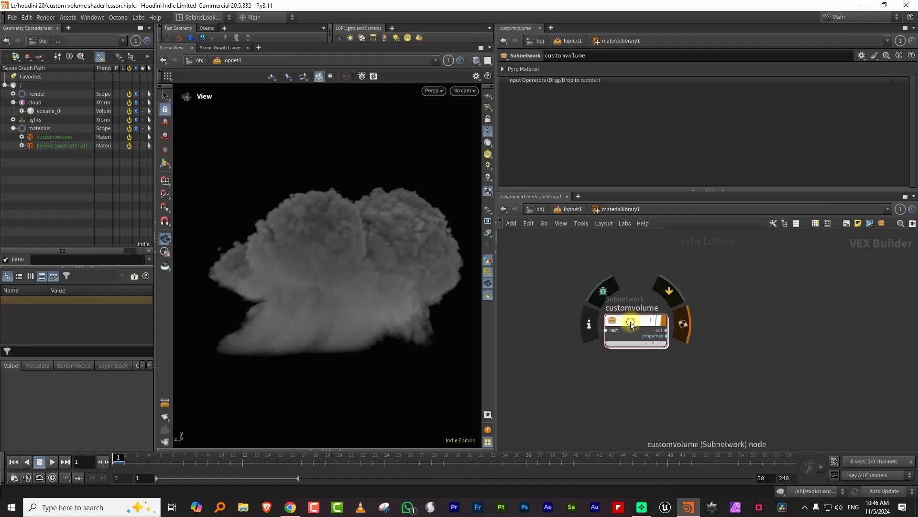
{"action": "double_click", "coordinate": [630, 324]}
{"action": "left_click", "coordinate": [709, 305]}
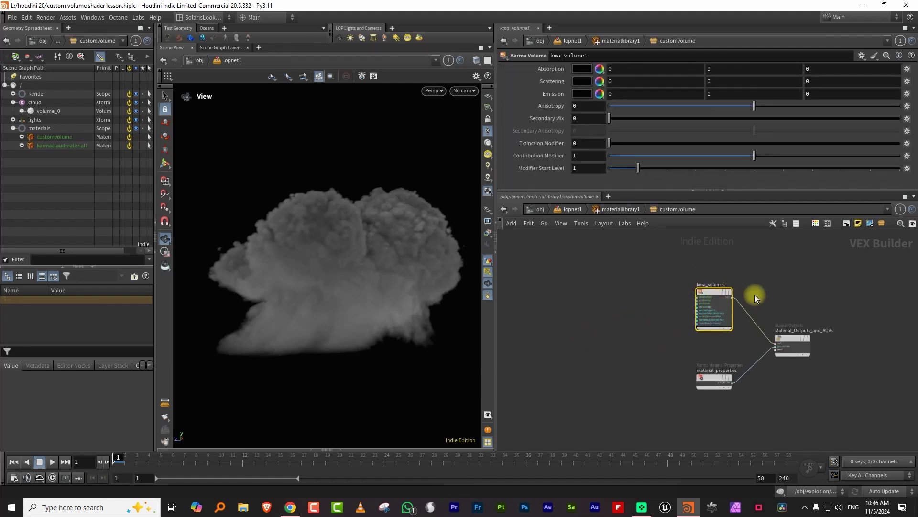
{"action": "scroll", "coordinate": [755, 295], "scroll_direction": "up", "scroll_amount": 2}
{"action": "left_click_drag", "start_coordinate": [712, 299], "coordinate": [664, 260]}
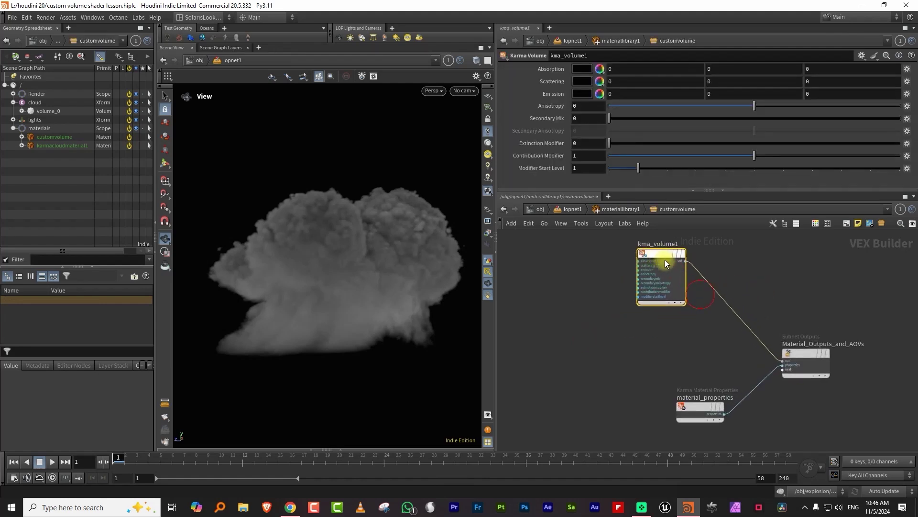
- Add a new Karma Volume node and connect its output to the out input of Material_Outputs_and_AOVs
{"action": "key", "text": "Tab"}
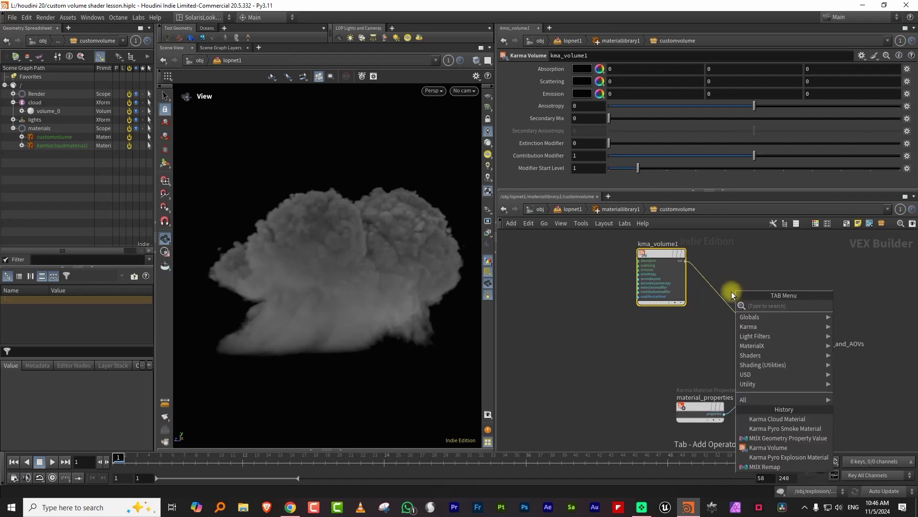
{"action": "type", "text": "volu"}
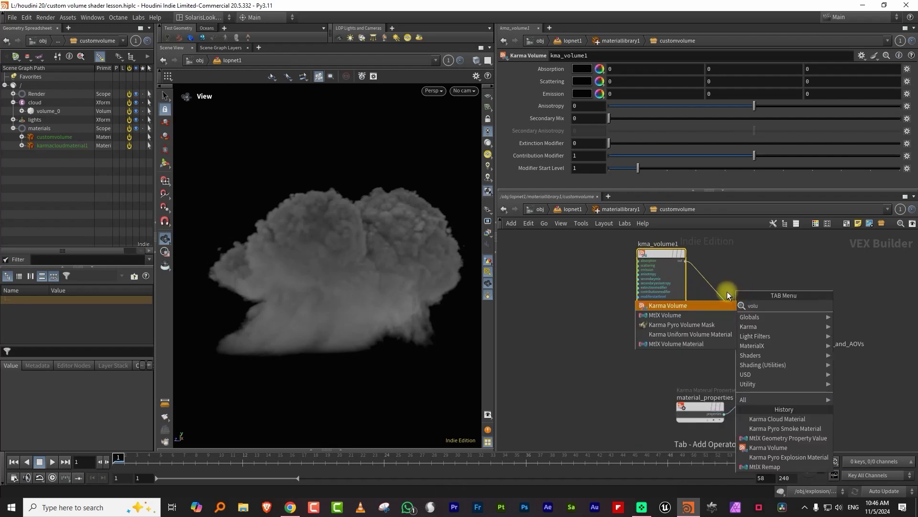
{"action": "left_click", "coordinate": [681, 305]}
{"action": "left_click", "coordinate": [568, 318]}
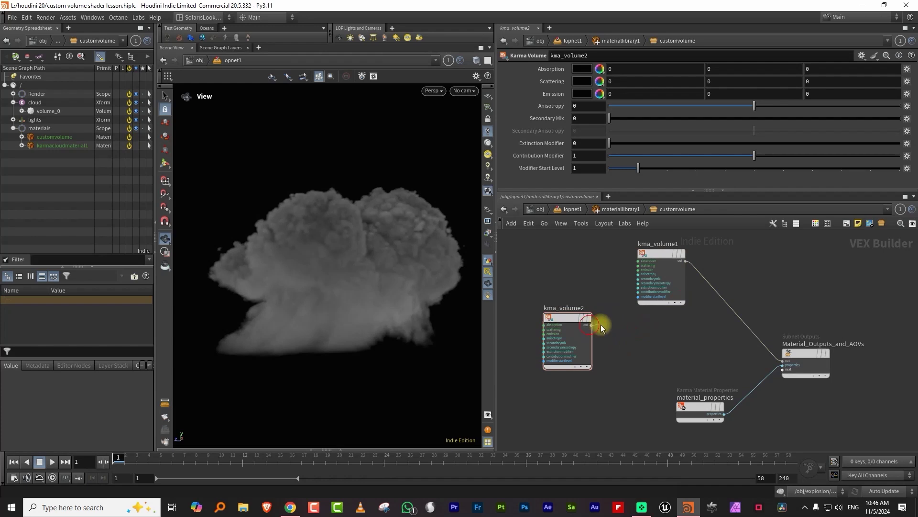
{"action": "left_click", "coordinate": [781, 360]}
- Delete the old kma_volume1 node and move the new Karma Volume node closer to the material outputs
{"action": "left_click", "coordinate": [667, 272]}
{"action": "key", "text": "Delete"}
{"action": "left_click_drag", "start_coordinate": [568, 334], "coordinate": [650, 318]}
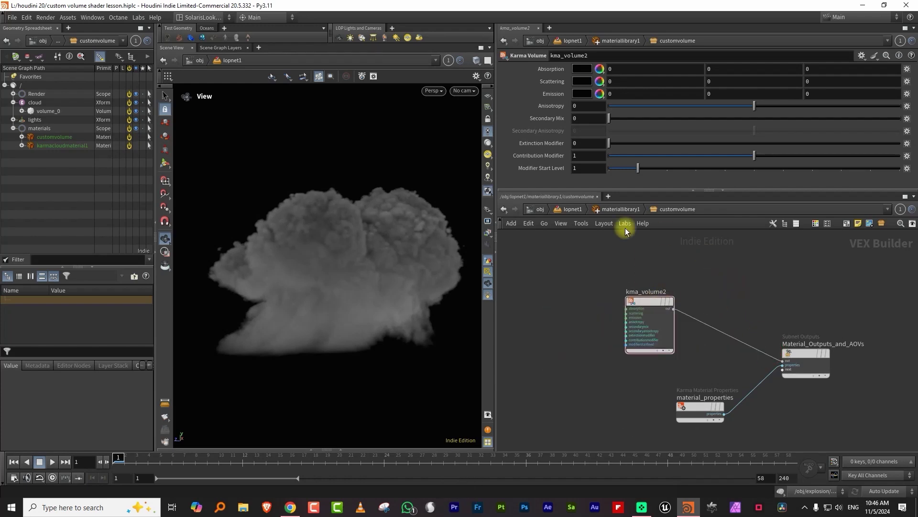
- Return to lopnet1 and review the node chain, including the assign material and dome light nodes
{"action": "left_click", "coordinate": [572, 209]}
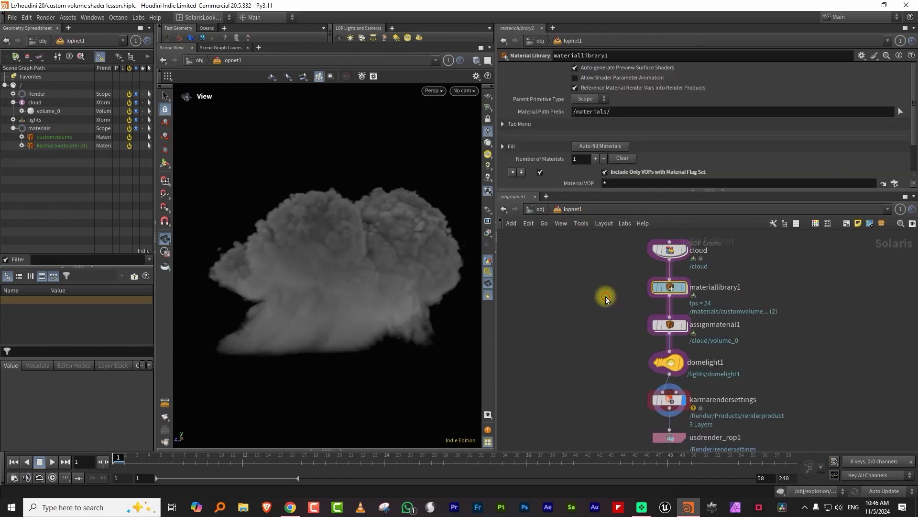
{"action": "left_click_drag", "start_coordinate": [652, 190], "coordinate": [674, 141]}
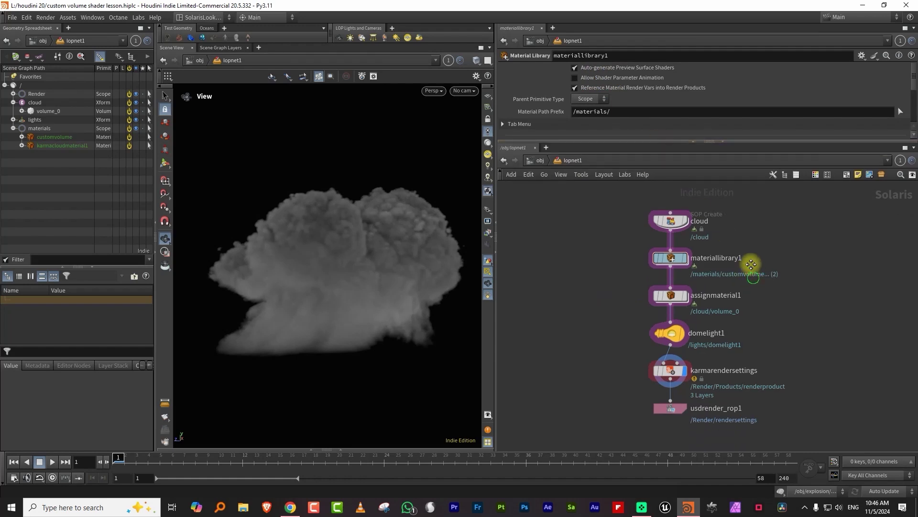
{"action": "scroll", "coordinate": [625, 291], "scroll_direction": "down", "scroll_amount": 2}
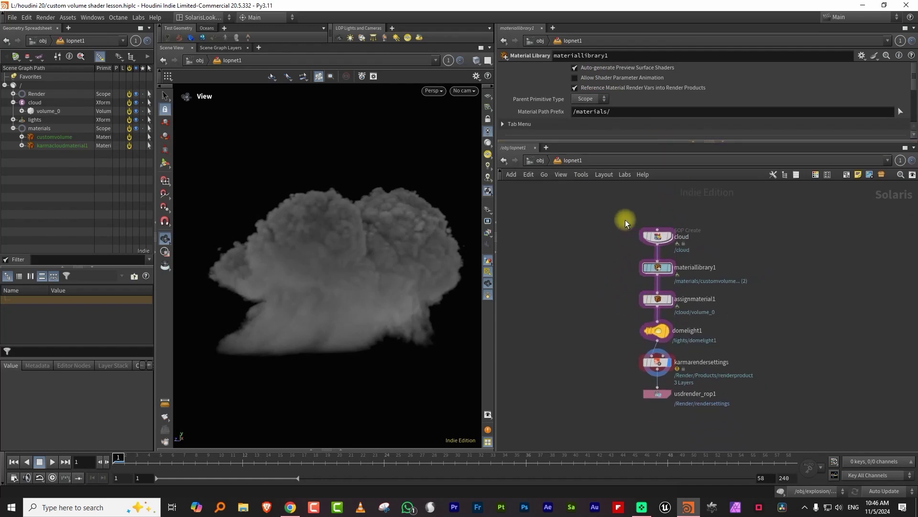
{"action": "left_click_drag", "start_coordinate": [634, 282], "coordinate": [699, 308]}
{"action": "left_click_drag", "start_coordinate": [634, 321], "coordinate": [702, 342]}
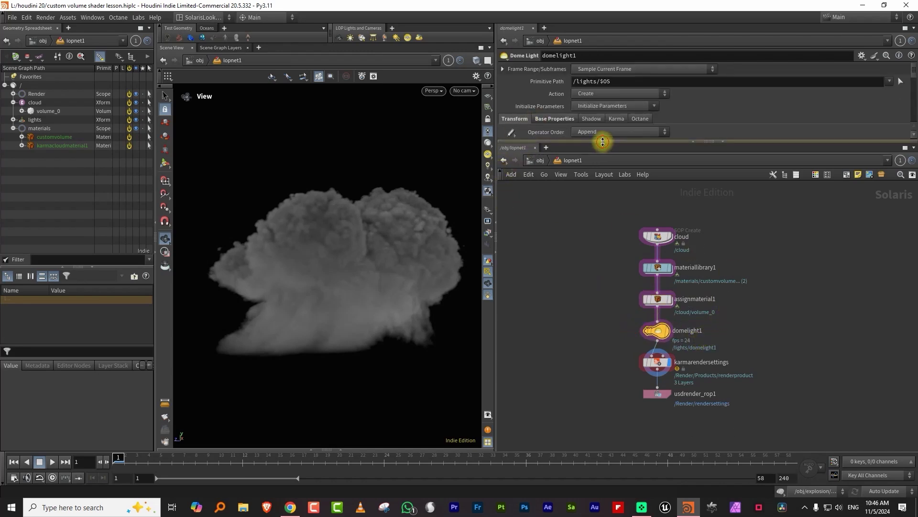
- Enlarge the parameter pane and enable the dome light's environment lighting in the viewport
{"action": "left_click_drag", "start_coordinate": [603, 142], "coordinate": [555, 225]}
{"action": "left_click", "coordinate": [488, 176]}
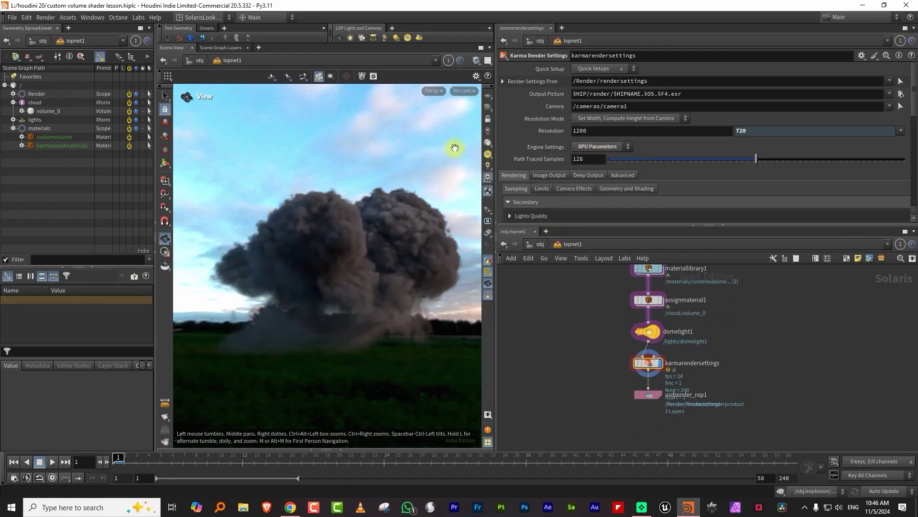
- Select the assignmaterial1 node, try Karma CPU as the viewport renderer, and settle on Karma XPU
{"action": "middle_click_drag", "start_coordinate": [597, 304], "coordinate": [577, 351]}
{"action": "left_click_drag", "start_coordinate": [578, 338], "coordinate": [660, 366]}
{"action": "left_click", "coordinate": [433, 91]}
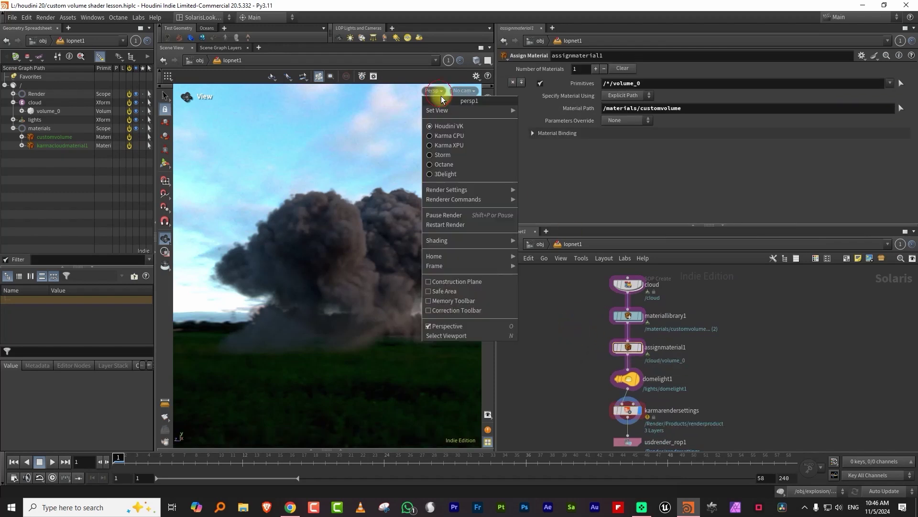
{"action": "left_click", "coordinate": [442, 133]}
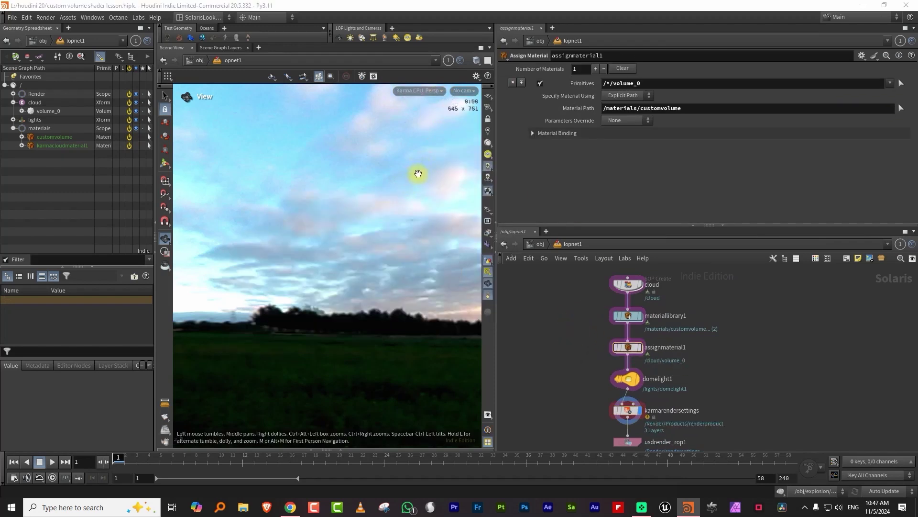
{"action": "left_click", "coordinate": [433, 91]}
{"action": "left_click", "coordinate": [429, 146]}
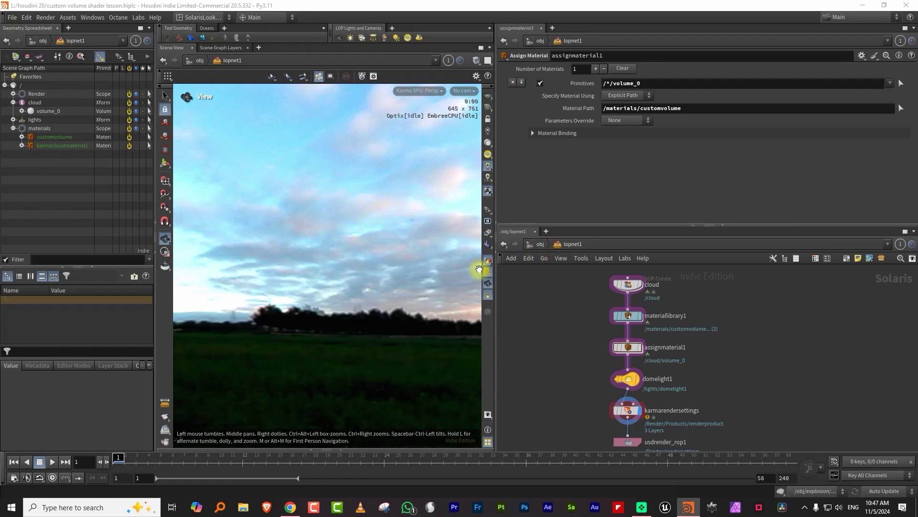
- Turn off displaying environment lights as backgrounds in the viewport's display options
{"action": "key", "text": "d"}
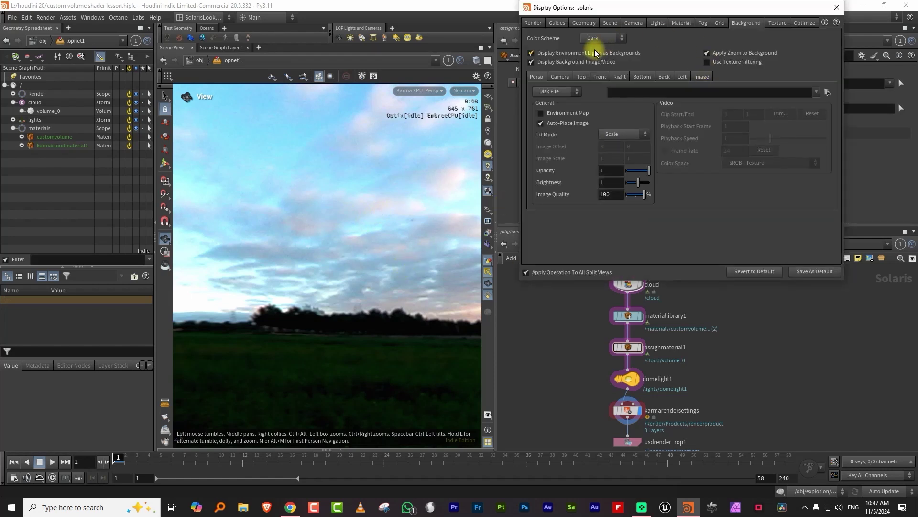
{"action": "left_click", "coordinate": [553, 52]}
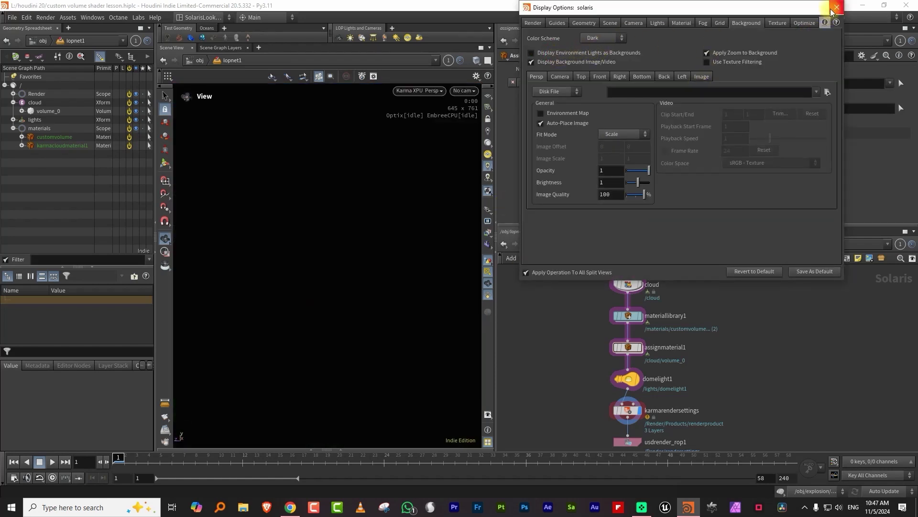
{"action": "left_click", "coordinate": [830, 9]}
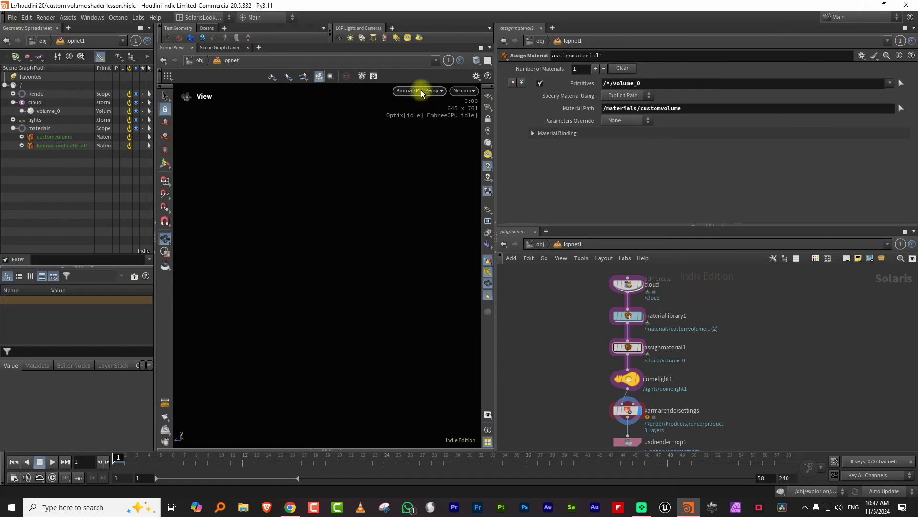
- Open the customvolume subnetwork inside materiallibrary1 and enlarge the network area to make room for shader nodes
{"action": "double_click", "coordinate": [628, 315]}
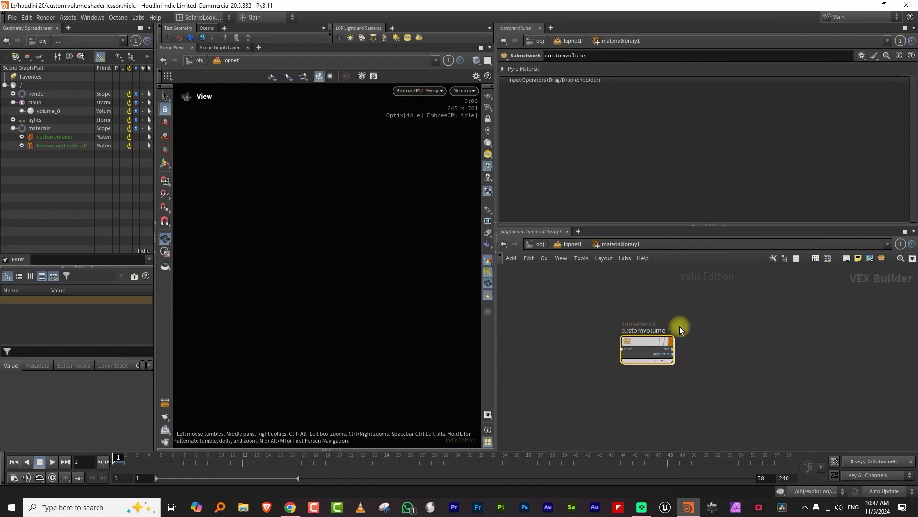
{"action": "double_click", "coordinate": [651, 343]}
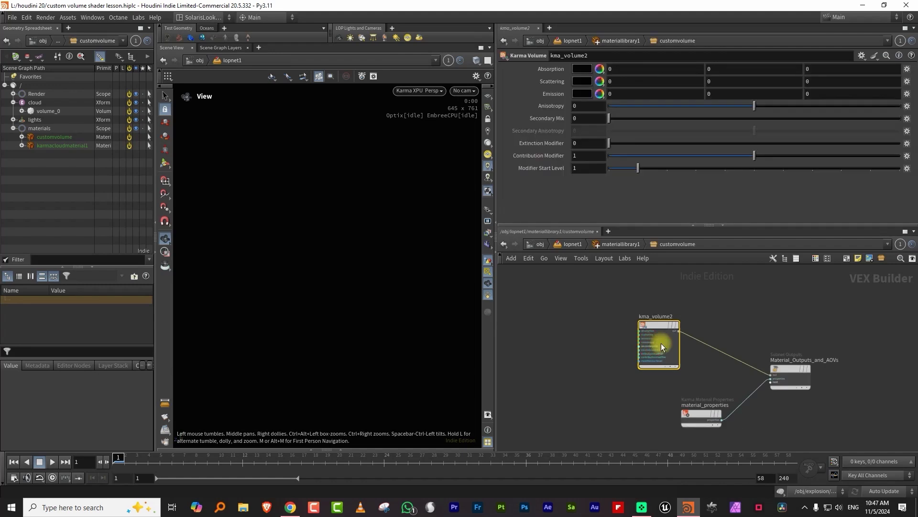
{"action": "scroll", "coordinate": [775, 324], "scroll_direction": "up", "scroll_amount": 3}
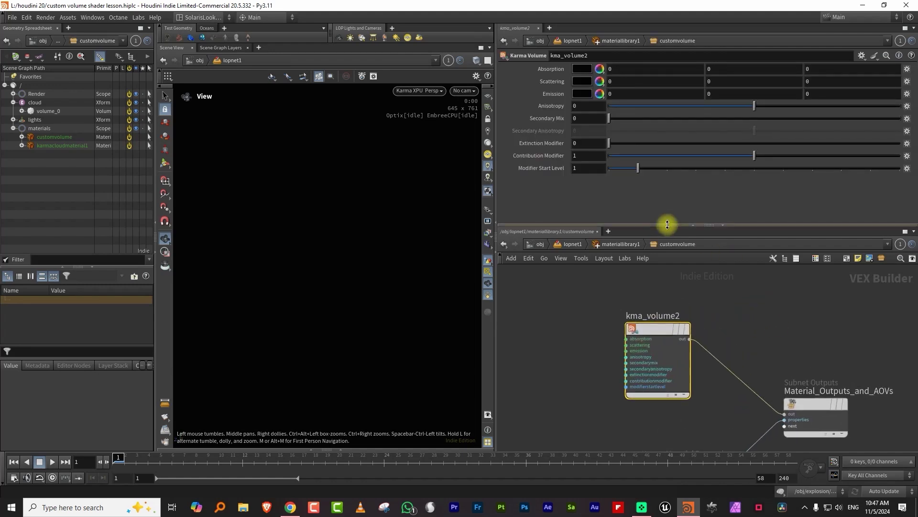
{"action": "left_click_drag", "start_coordinate": [668, 225], "coordinate": [669, 167]}
{"action": "middle_click_drag", "start_coordinate": [759, 292], "coordinate": [812, 257]}
{"action": "scroll", "coordinate": [819, 255], "scroll_direction": "down", "scroll_amount": 2}
{"action": "left_click_drag", "start_coordinate": [754, 263], "coordinate": [771, 263]}
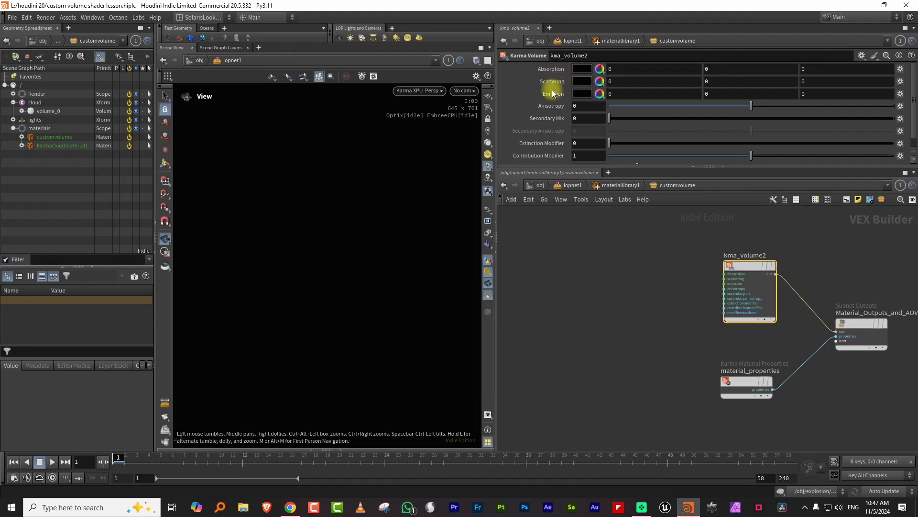
- Add a MtlX Geometry Property Value node in the empty space before kma_volume2
{"action": "middle_click_drag", "start_coordinate": [604, 303], "coordinate": [626, 283]}
{"action": "scroll", "coordinate": [624, 283], "scroll_direction": "up", "scroll_amount": 2}
{"action": "key", "text": "Tab"}
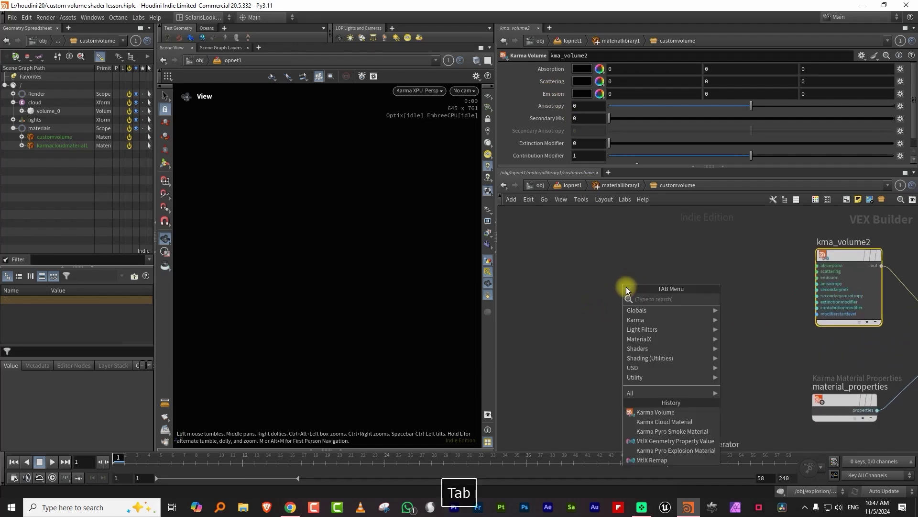
{"action": "type", "text": "geo"}
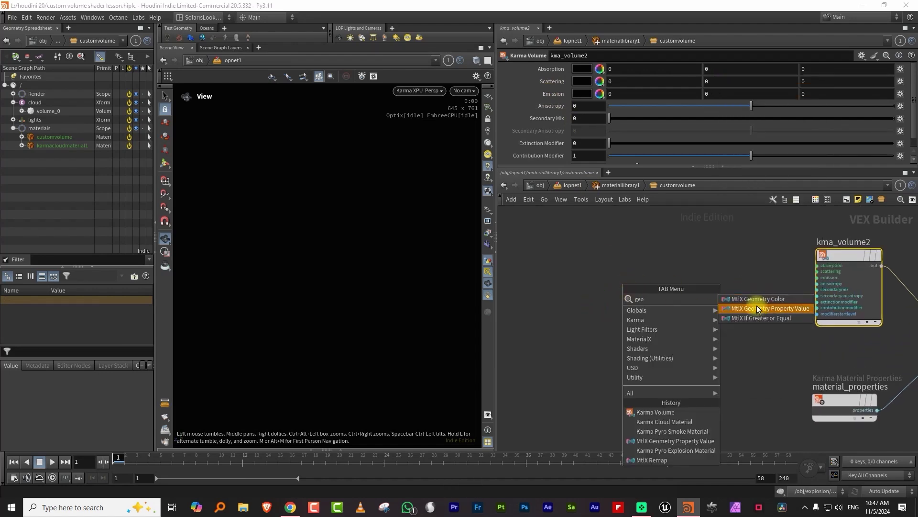
{"action": "left_click", "coordinate": [757, 308]}
{"action": "left_click", "coordinate": [610, 278]}
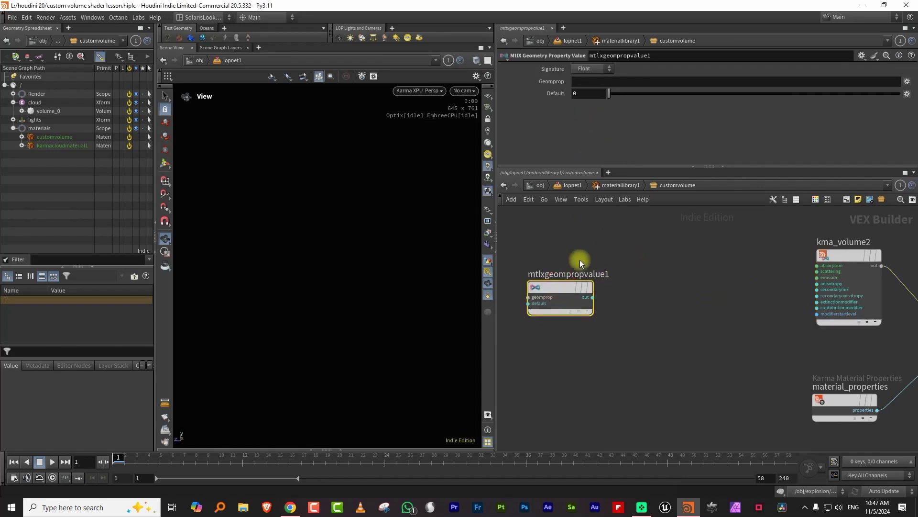
- Rename the geometry property node to density and set its Geomprop to density
{"action": "double_click", "coordinate": [603, 273]}
{"action": "type", "text": "density"}
{"action": "key", "text": "Return"}
{"action": "left_click", "coordinate": [575, 81]}
{"action": "type", "text": "density"}
{"action": "key", "text": "Return"}
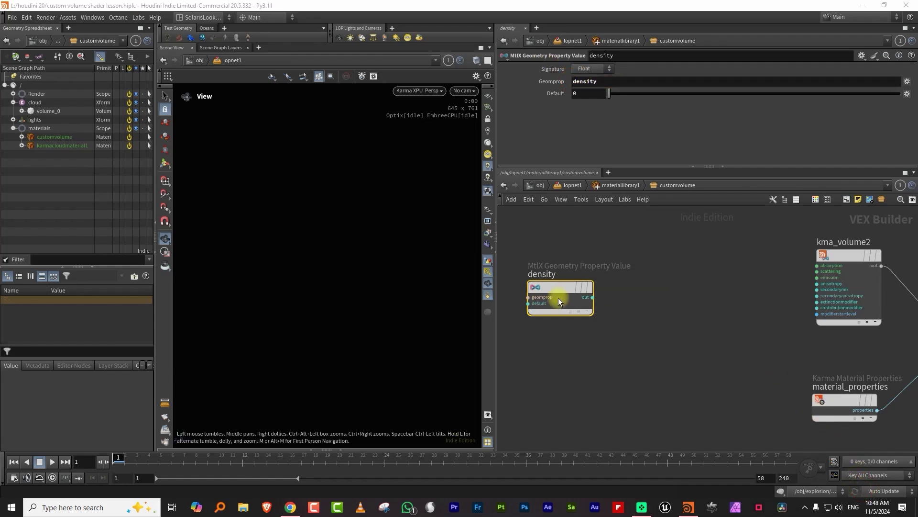
- Add a MtlX Power node beside the density node and connect density's output to its in1 input
{"action": "middle_click_drag", "start_coordinate": [559, 298], "coordinate": [643, 291]}
{"action": "left_click_drag", "start_coordinate": [495, 317], "coordinate": [486, 317]}
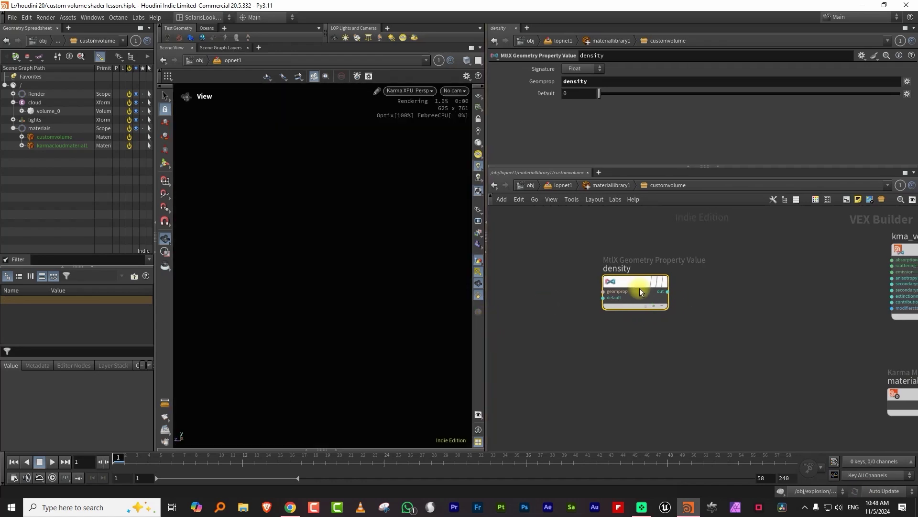
{"action": "key", "text": "ctrl+z"}
{"action": "key", "text": "Tab"}
{"action": "type", "text": "pow"}
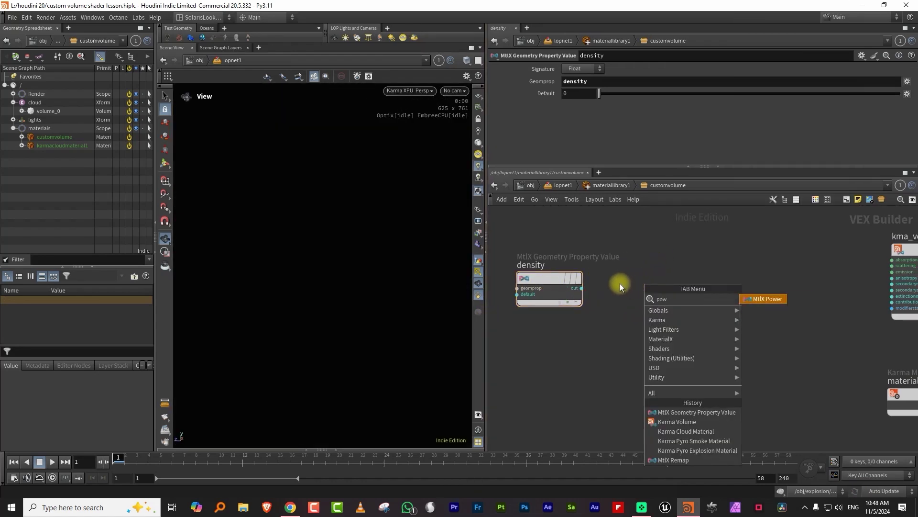
{"action": "left_click", "coordinate": [743, 298]}
{"action": "left_click", "coordinate": [665, 276]}
{"action": "left_click_drag", "start_coordinate": [582, 288], "coordinate": [647, 282]}
- Move the density and power nodes together farther away from kma_volume2 to leave space for more nodes
{"action": "middle_click_drag", "start_coordinate": [767, 250], "coordinate": [735, 258]}
{"action": "scroll", "coordinate": [736, 257], "scroll_direction": "down", "scroll_amount": 3}
{"action": "left_click_drag", "start_coordinate": [734, 253], "coordinate": [598, 297]}
{"action": "left_click_drag", "start_coordinate": [682, 273], "coordinate": [648, 254]}
{"action": "scroll", "coordinate": [702, 265], "scroll_direction": "up", "scroll_amount": 2}
{"action": "middle_click_drag", "start_coordinate": [707, 260], "coordinate": [667, 266]}
{"action": "scroll", "coordinate": [752, 317], "scroll_direction": "up", "scroll_amount": 4}
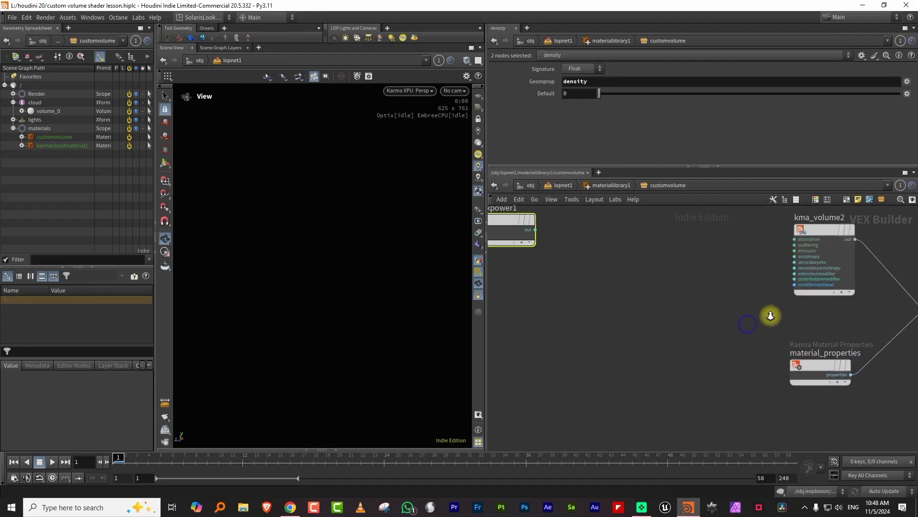
{"action": "middle_click_drag", "start_coordinate": [763, 304], "coordinate": [725, 314]}
{"action": "left_click_drag", "start_coordinate": [766, 375], "coordinate": [786, 401]}
{"action": "middle_click_drag", "start_coordinate": [785, 330], "coordinate": [816, 372]}
{"action": "middle_click_drag", "start_coordinate": [728, 322], "coordinate": [776, 342]}
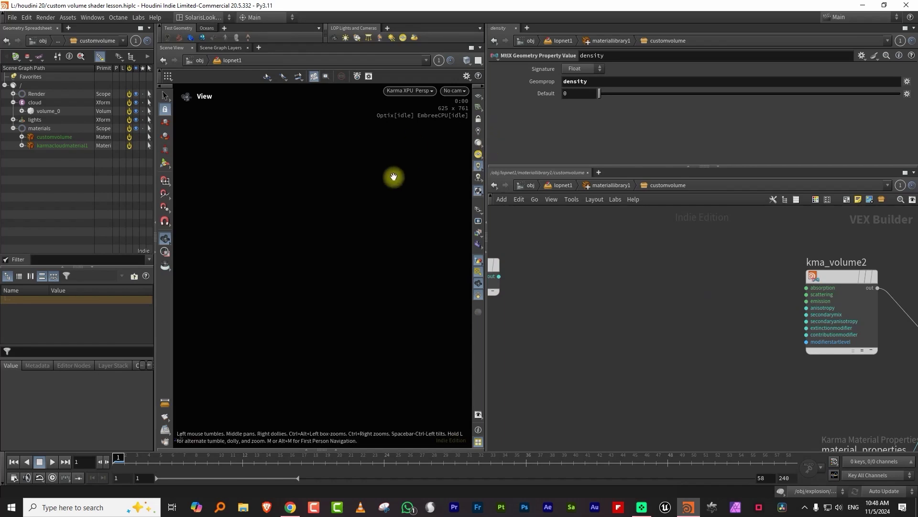
- Set the viewport's background color scheme to Light
{"action": "key", "text": "d"}
{"action": "left_click", "coordinate": [601, 39]}
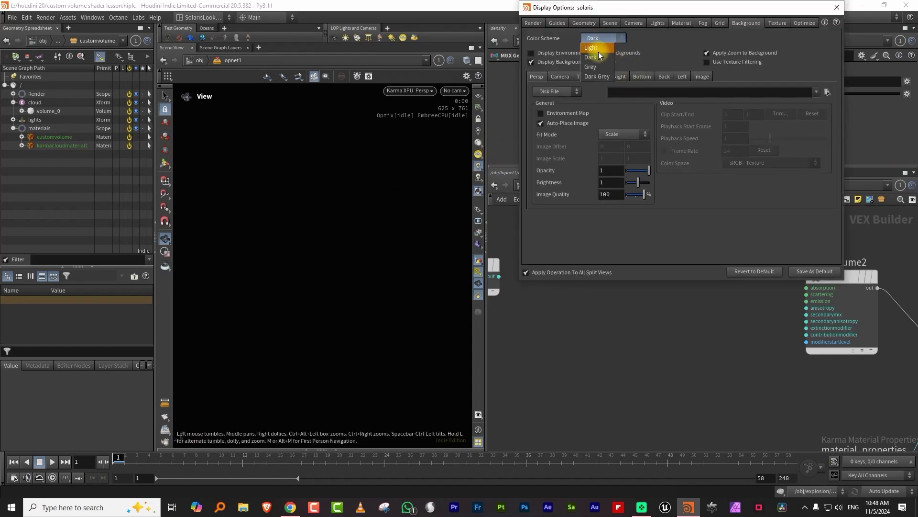
{"action": "left_click", "coordinate": [598, 51]}
{"action": "left_click", "coordinate": [836, 7]}
- Add a Constant node above the power node and set its constant type to Color (color)
{"action": "middle_click_drag", "start_coordinate": [602, 258], "coordinate": [696, 287]}
{"action": "scroll", "coordinate": [697, 288], "scroll_direction": "down", "scroll_amount": 2}
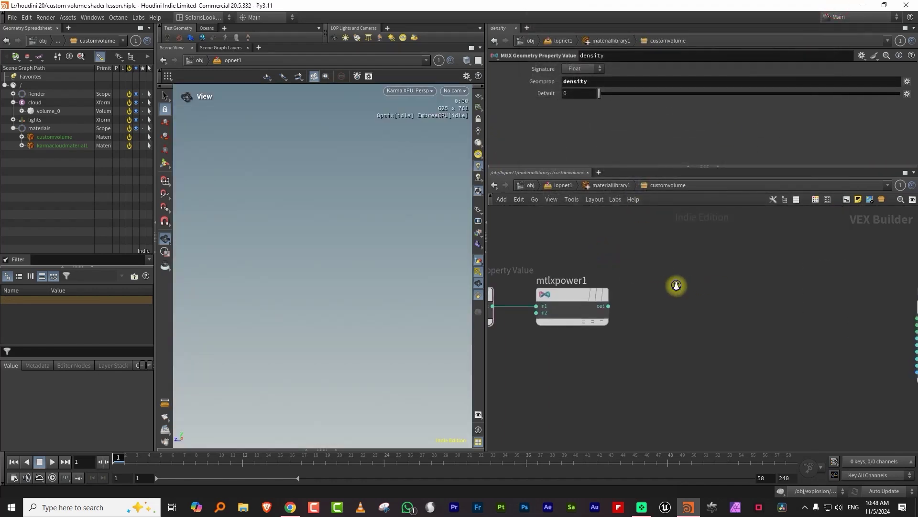
{"action": "key", "text": "Tab"}
{"action": "type", "text": "cons"}
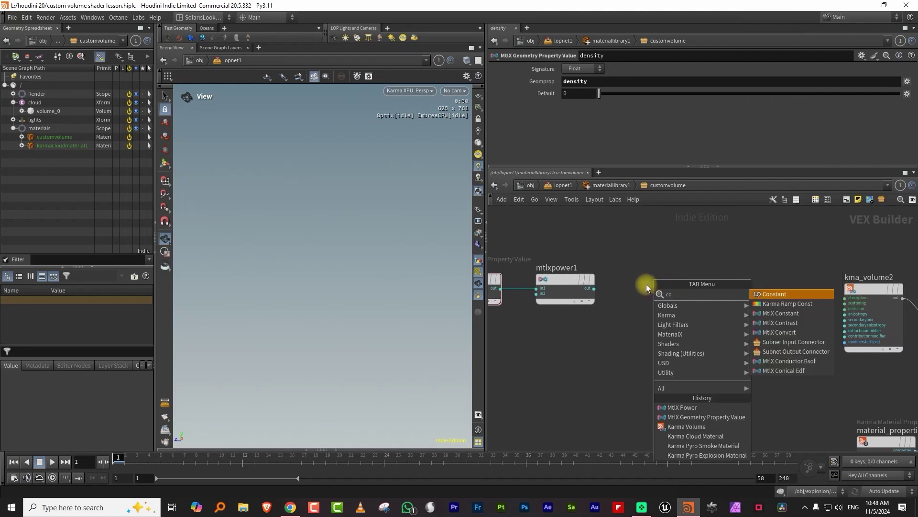
{"action": "left_click", "coordinate": [771, 291]}
{"action": "left_click", "coordinate": [655, 245]}
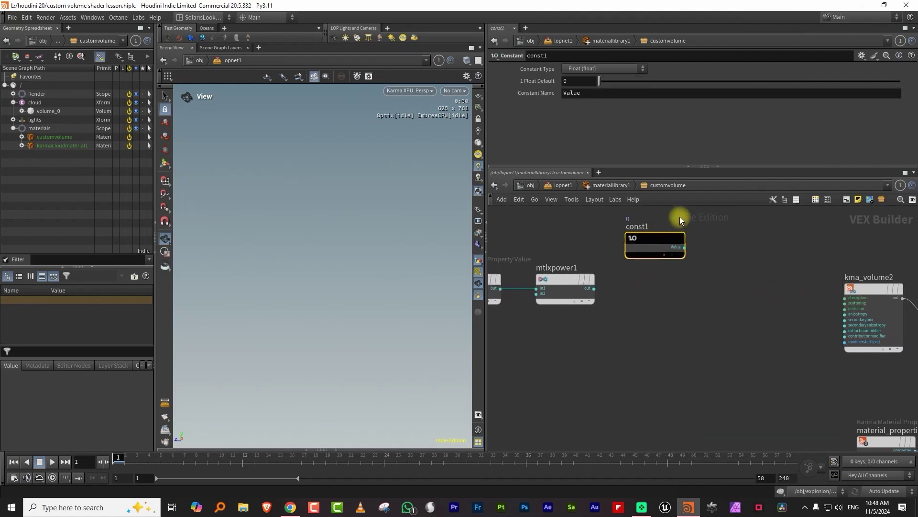
{"action": "left_click", "coordinate": [595, 69]}
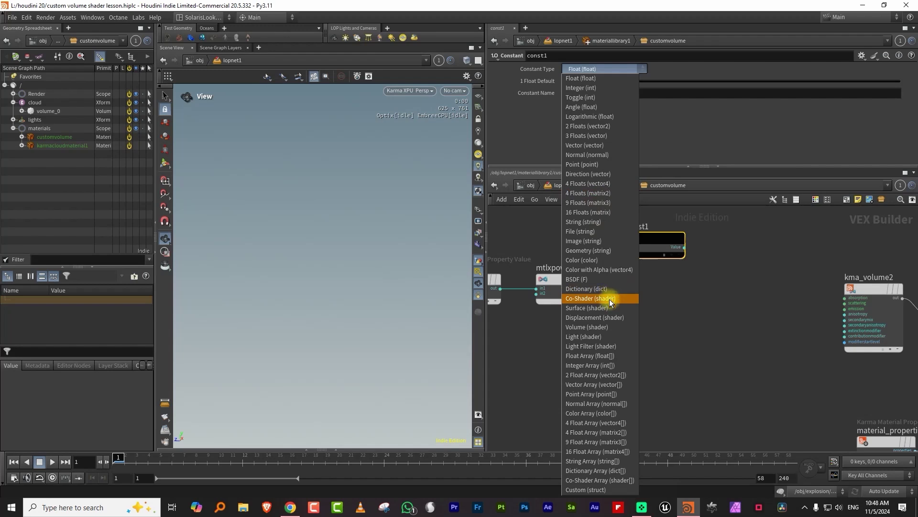
{"action": "left_click", "coordinate": [606, 259]}
- Add a MtlX Multiply node between the power and volume nodes and shift const1 slightly
{"action": "key", "text": "Tab"}
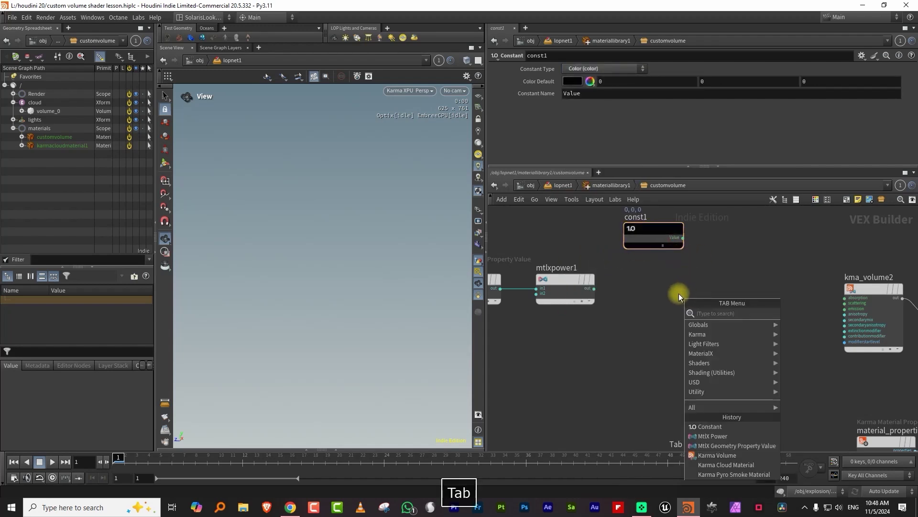
{"action": "type", "text": "mul"}
{"action": "left_click", "coordinate": [809, 313]}
{"action": "left_click", "coordinate": [715, 376]}
{"action": "left_click", "coordinate": [594, 288]}
{"action": "key", "text": "Escape"}
{"action": "left_click_drag", "start_coordinate": [651, 235], "coordinate": [666, 236]}
{"action": "left_click", "coordinate": [697, 240]}
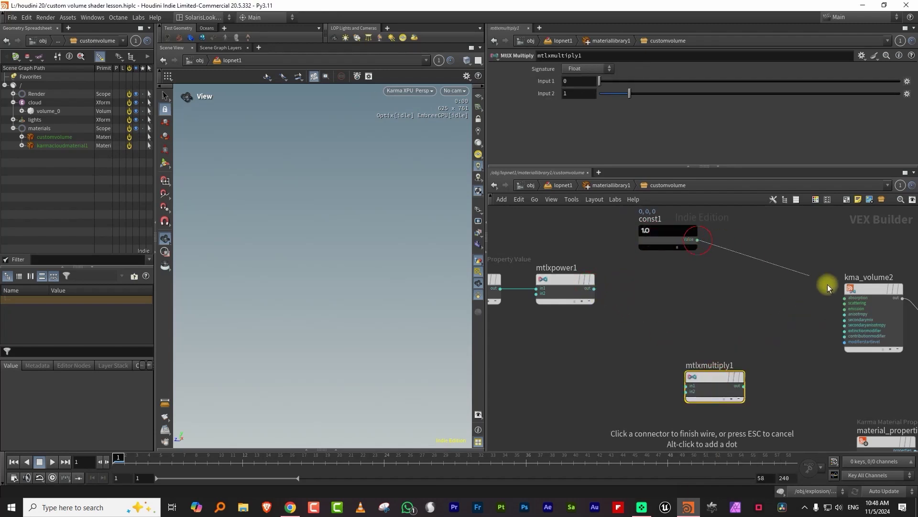
{"action": "left_click", "coordinate": [836, 288]}
{"action": "key", "text": "y"}
{"action": "left_click_drag", "start_coordinate": [761, 246], "coordinate": [670, 281]}
- Move the multiply node into line, wire const1 and mtlxpower1 into its inputs, and connect its output to kma_volume2's absorption
{"action": "left_click_drag", "start_coordinate": [716, 374], "coordinate": [752, 278]}
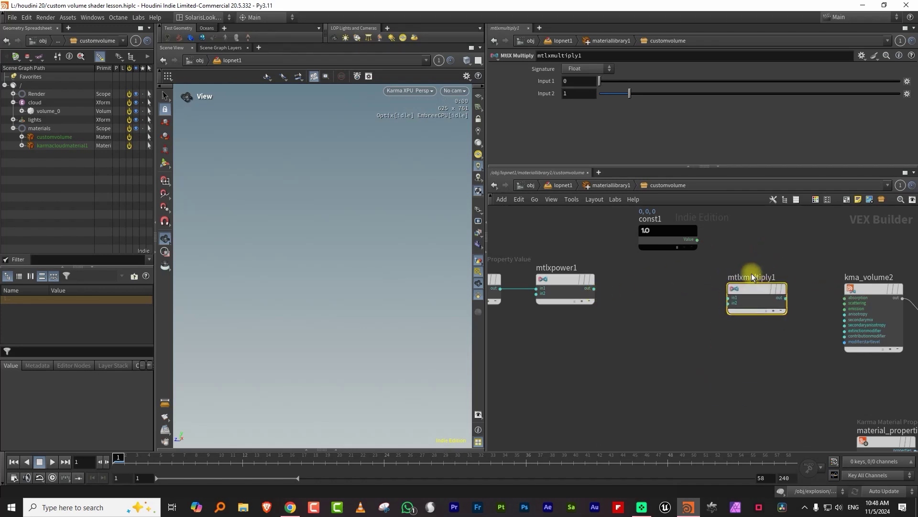
{"action": "left_click", "coordinate": [697, 239]}
{"action": "left_click", "coordinate": [728, 297]}
{"action": "left_click", "coordinate": [594, 289]}
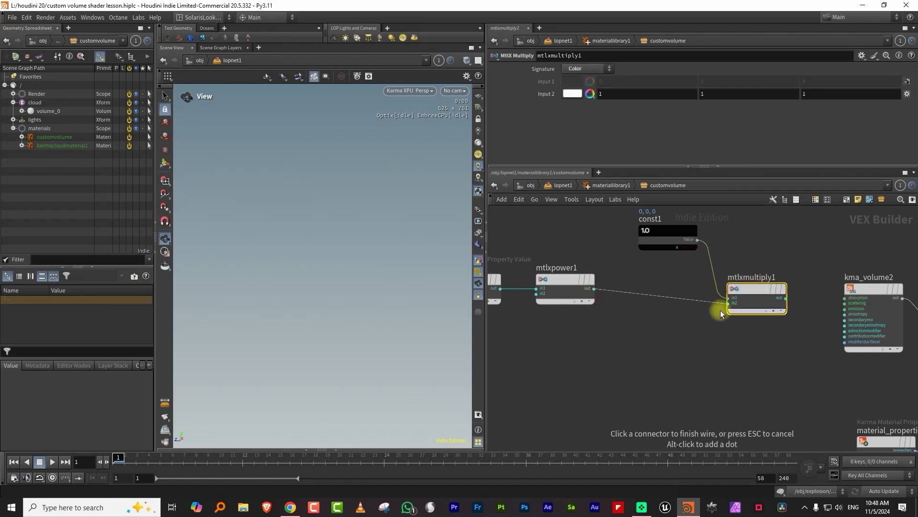
{"action": "left_click", "coordinate": [728, 303]}
{"action": "left_click_drag", "start_coordinate": [758, 288], "coordinate": [752, 270]}
{"action": "left_click", "coordinate": [780, 280]}
{"action": "left_click", "coordinate": [841, 297]}
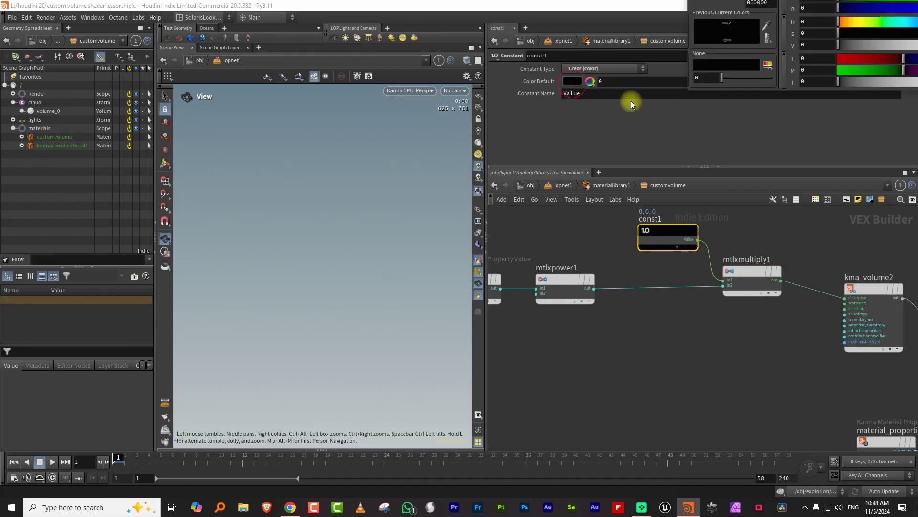
- Set const1's default color to a light grey of 0.96, 0.96, 0.96
{"action": "left_click", "coordinate": [705, 93]}
{"action": "left_click_drag", "start_coordinate": [742, 11], "coordinate": [644, 26]}
{"action": "left_click_drag", "start_coordinate": [840, 229], "coordinate": [864, 228]}
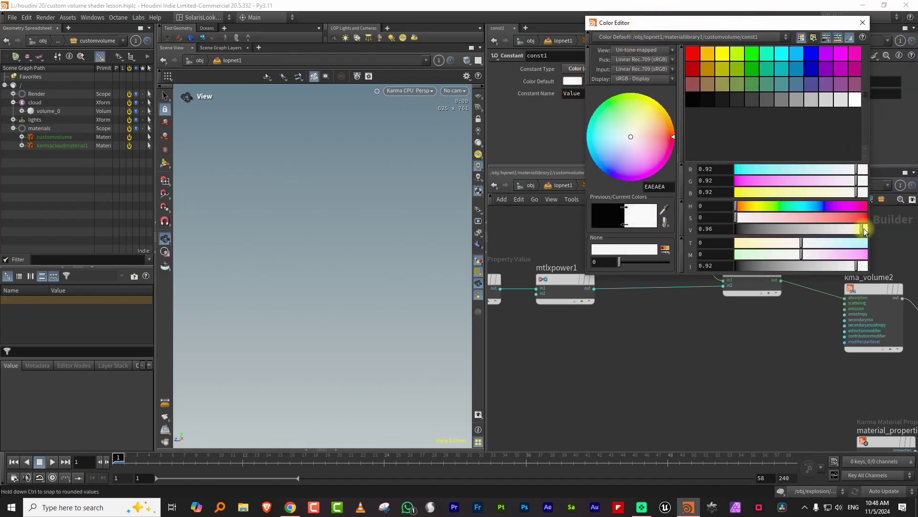
{"action": "left_click", "coordinate": [863, 23]}
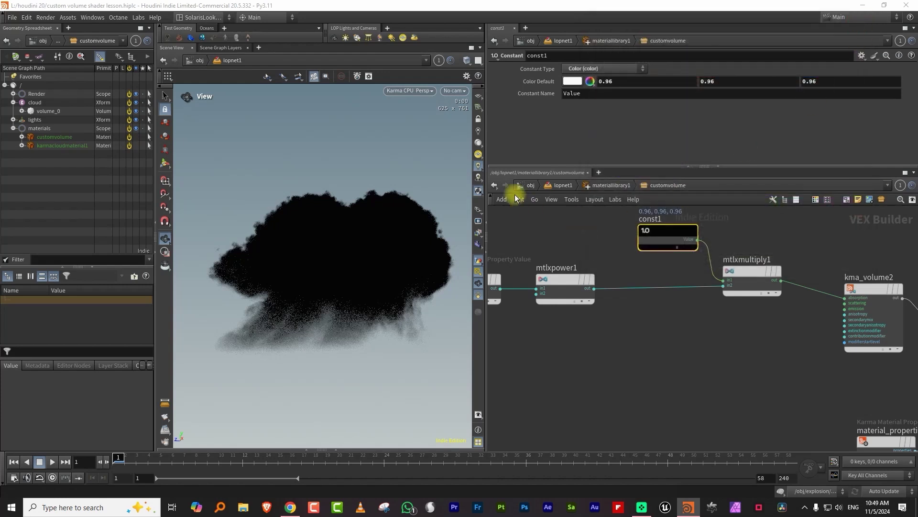
- Switch the viewport renderer back to Karma XPU and move const1 slightly away from the multiply node
{"action": "left_click", "coordinate": [427, 91]}
{"action": "left_click", "coordinate": [414, 145]}
{"action": "left_click_drag", "start_coordinate": [678, 238], "coordinate": [660, 232]}
- Raise const1's default color to pure white, 1, 1, 1
{"action": "left_click", "coordinate": [572, 81]}
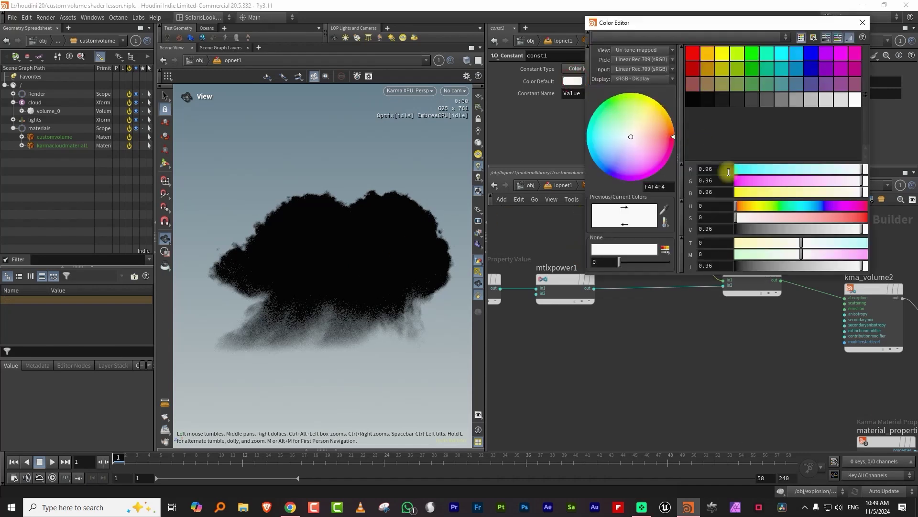
{"action": "left_click_drag", "start_coordinate": [862, 228], "coordinate": [675, 254]}
{"action": "left_click_drag", "start_coordinate": [761, 232], "coordinate": [877, 220]}
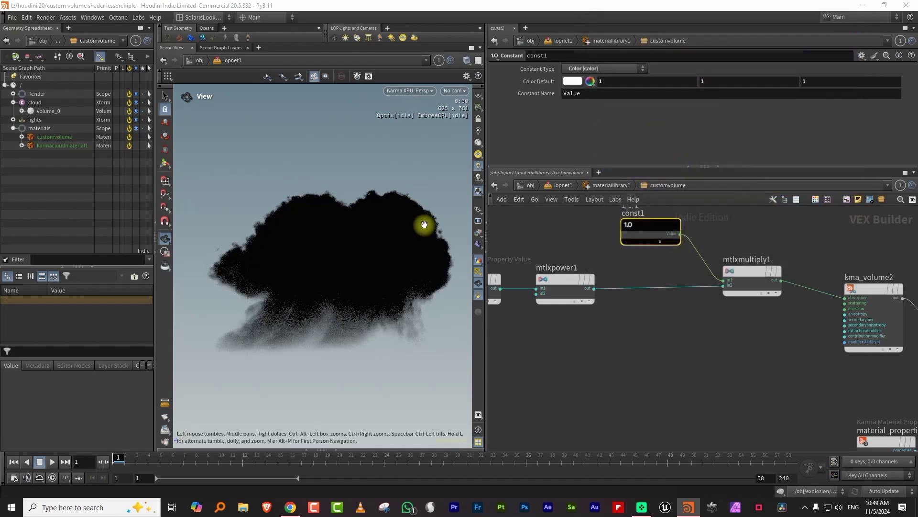
- Duplicate const1 and mtlxmultiply1 with their wiring, place the copies below the originals, and set the network wiring style to Rounded
{"action": "scroll", "coordinate": [711, 298], "scroll_direction": "down", "scroll_amount": 4}
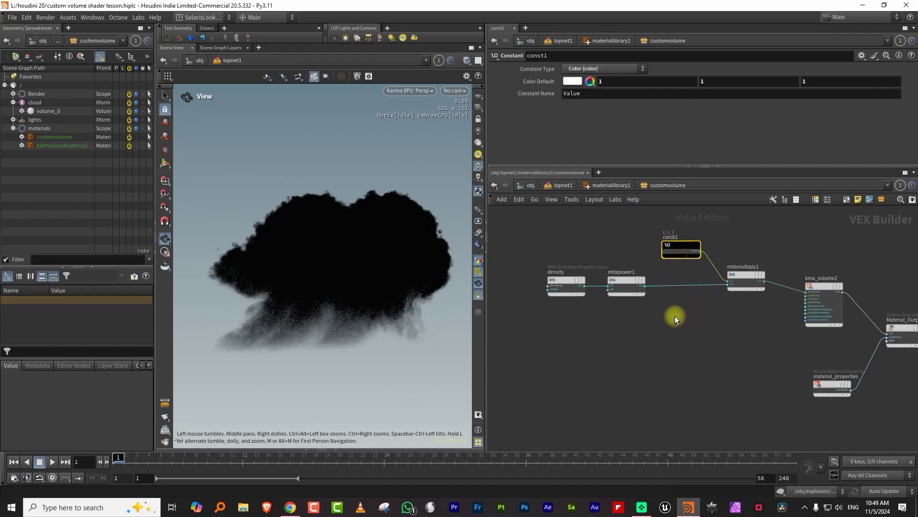
{"action": "left_click", "coordinate": [746, 281], "text": "shift"}
{"action": "middle_click_drag", "start_coordinate": [722, 326], "coordinate": [690, 306]}
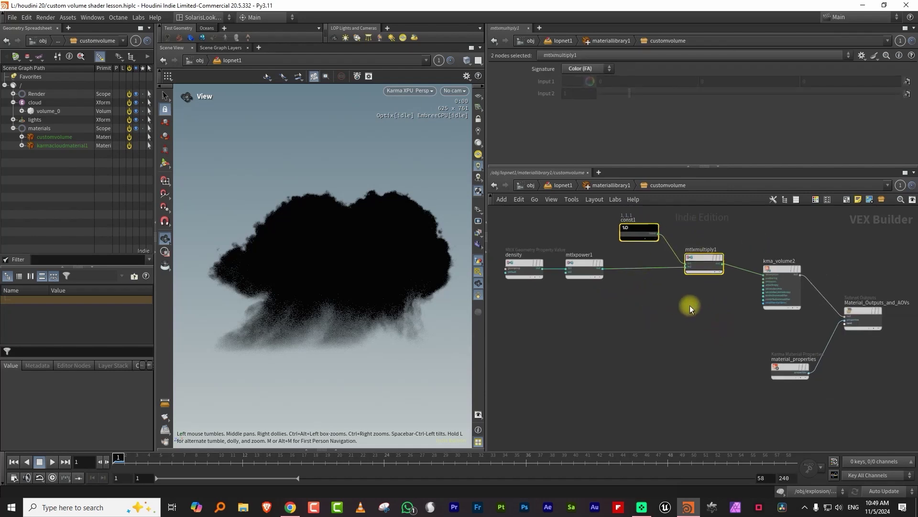
{"action": "key", "text": "ctrl+v"}
{"action": "left_click", "coordinate": [704, 319]}
{"action": "key", "text": "shift+d"}
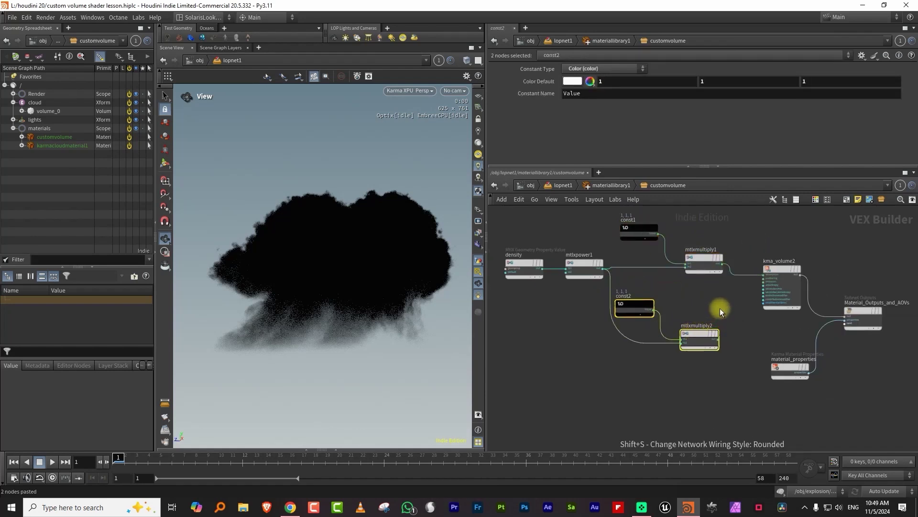
- Connect mtlxmultiply2's output to the scattering input of kma_volume2
{"action": "left_click", "coordinate": [717, 317]}
{"action": "scroll", "coordinate": [717, 315], "scroll_direction": "up", "scroll_amount": 3}
{"action": "left_click", "coordinate": [700, 373]}
{"action": "left_click", "coordinate": [756, 268]}
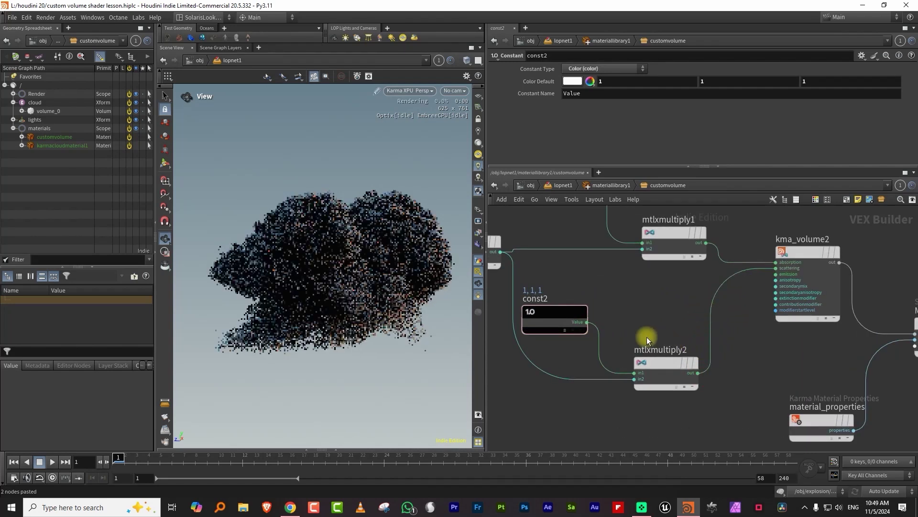
- Move the density and mtlxpower1 nodes farther away from the constant and multiply nodes
{"action": "middle_click_drag", "start_coordinate": [673, 302], "coordinate": [732, 294]}
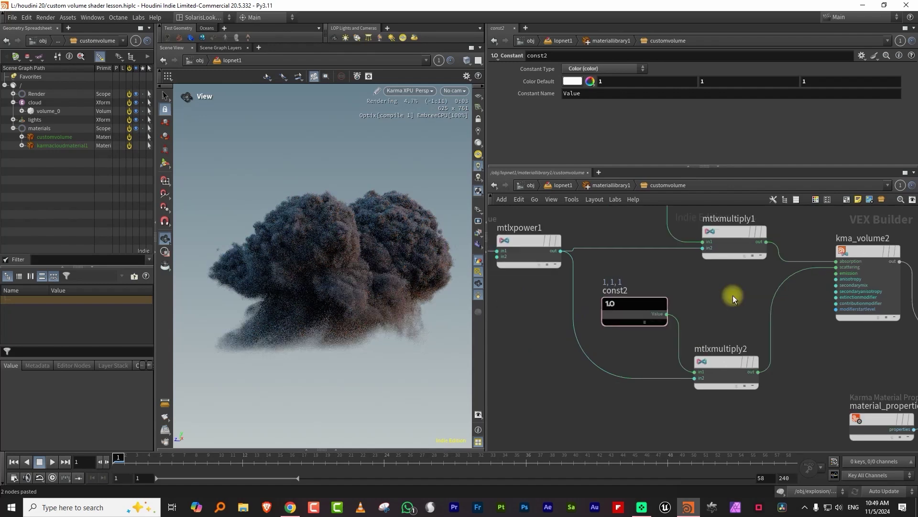
{"action": "scroll", "coordinate": [733, 295], "scroll_direction": "down", "scroll_amount": 3}
{"action": "left_click_drag", "start_coordinate": [513, 297], "coordinate": [578, 242]}
{"action": "left_click_drag", "start_coordinate": [584, 259], "coordinate": [535, 294]}
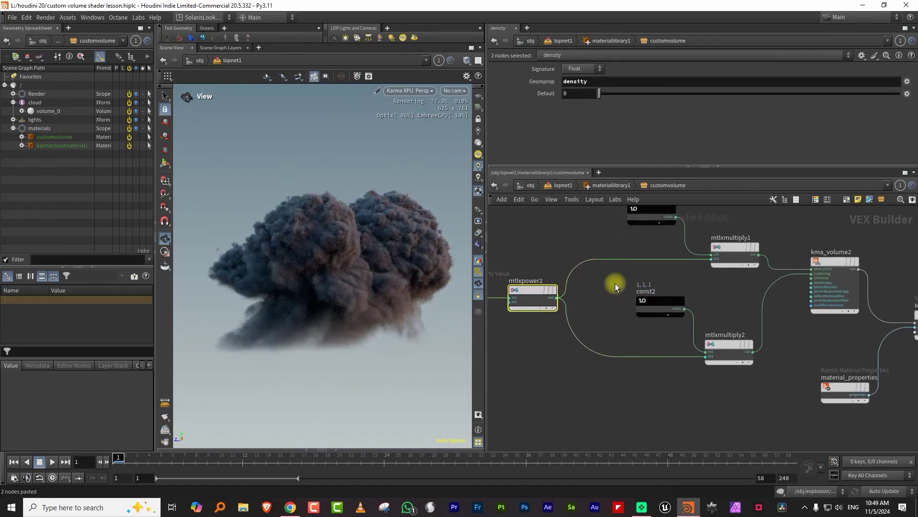
{"action": "middle_click_drag", "start_coordinate": [616, 283], "coordinate": [618, 312]}
- Try a reddish scattering color of 1, 0.237, 0.237 on const2
{"action": "left_click_drag", "start_coordinate": [605, 325], "coordinate": [636, 363]}
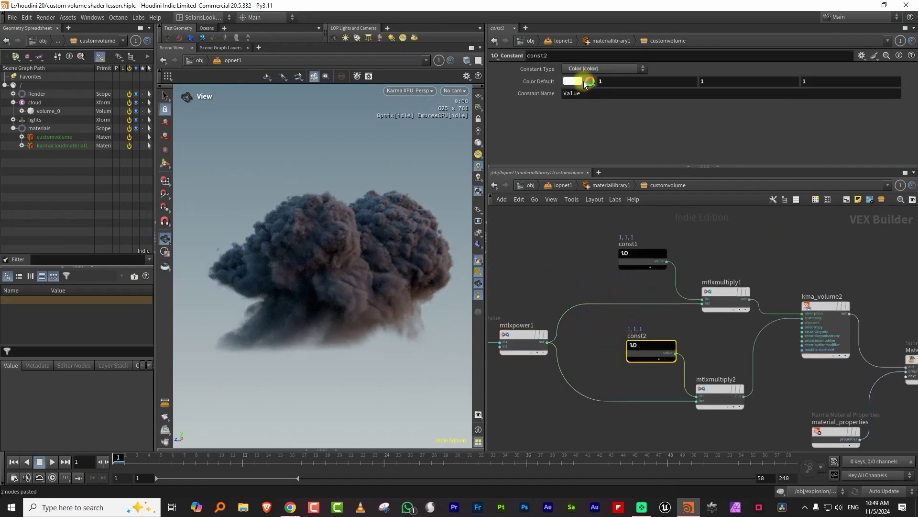
{"action": "left_click", "coordinate": [568, 82]}
{"action": "left_click", "coordinate": [836, 217]}
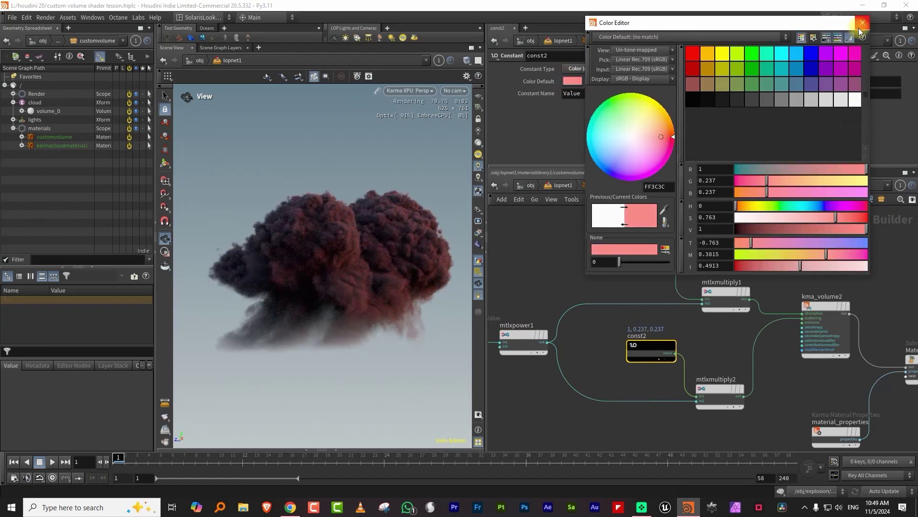
{"action": "key", "text": "Escape"}
- Try a strongly saturated red absorption color of 1, 0.026, 0.026 on const1
{"action": "left_click", "coordinate": [632, 258]}
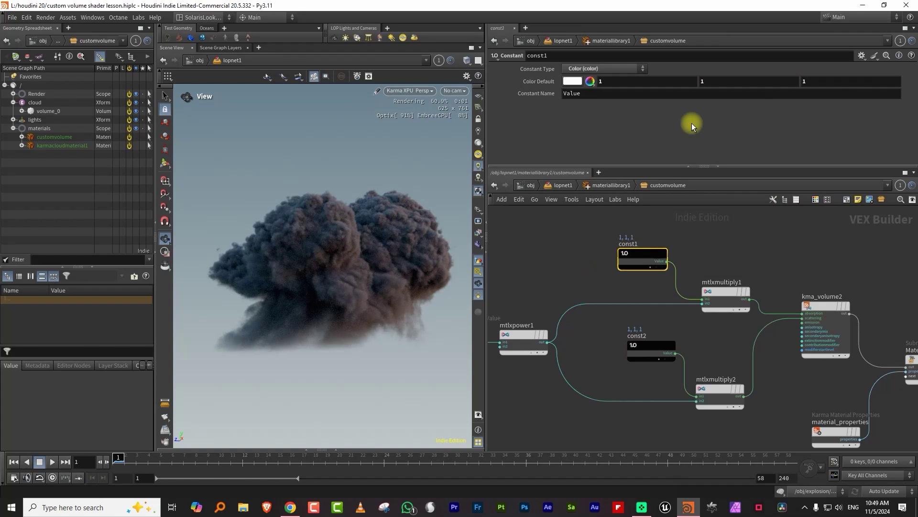
{"action": "left_click", "coordinate": [573, 81]}
{"action": "left_click", "coordinate": [839, 216]}
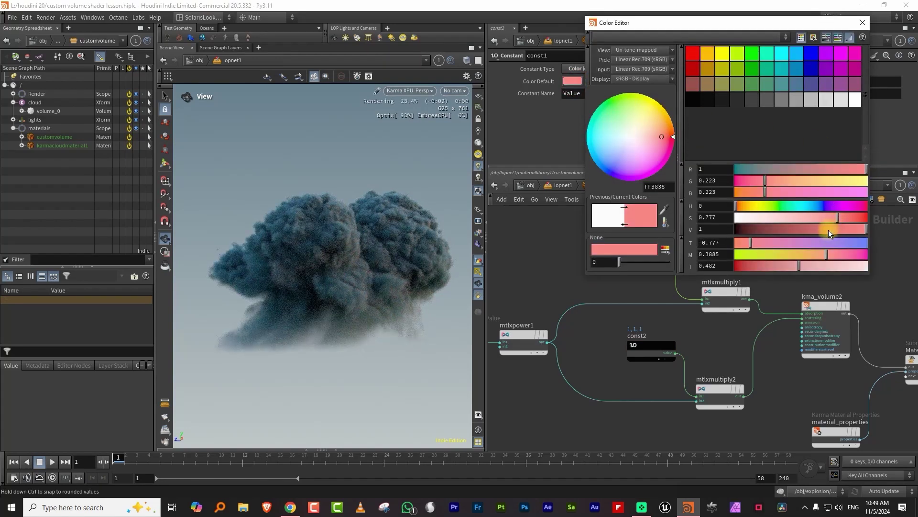
{"action": "left_click", "coordinate": [865, 219]}
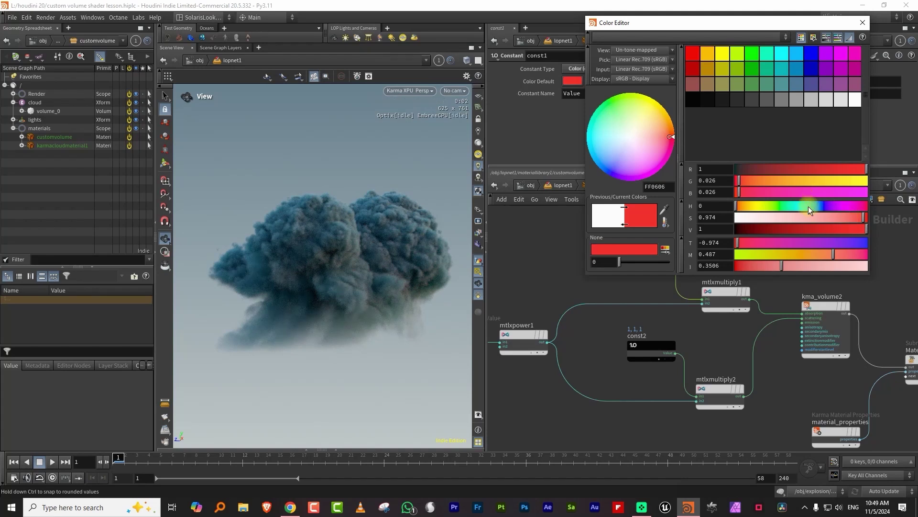
- Try magenta and blue hues for const1's absorption color, darken the blue to 0, 0.1152, 0.266, and close the color editor
{"action": "left_click_drag", "start_coordinate": [813, 207], "coordinate": [850, 207]}
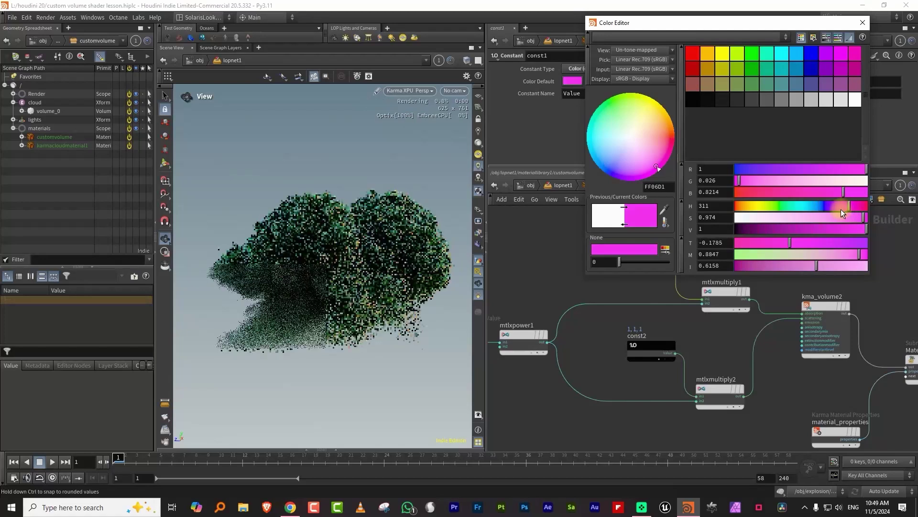
{"action": "left_click", "coordinate": [813, 206]}
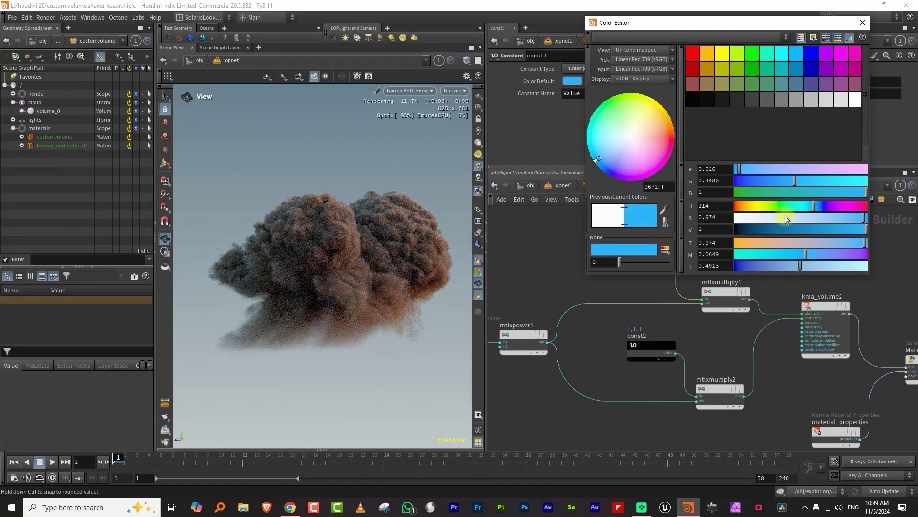
{"action": "left_click_drag", "start_coordinate": [831, 229], "coordinate": [790, 229]}
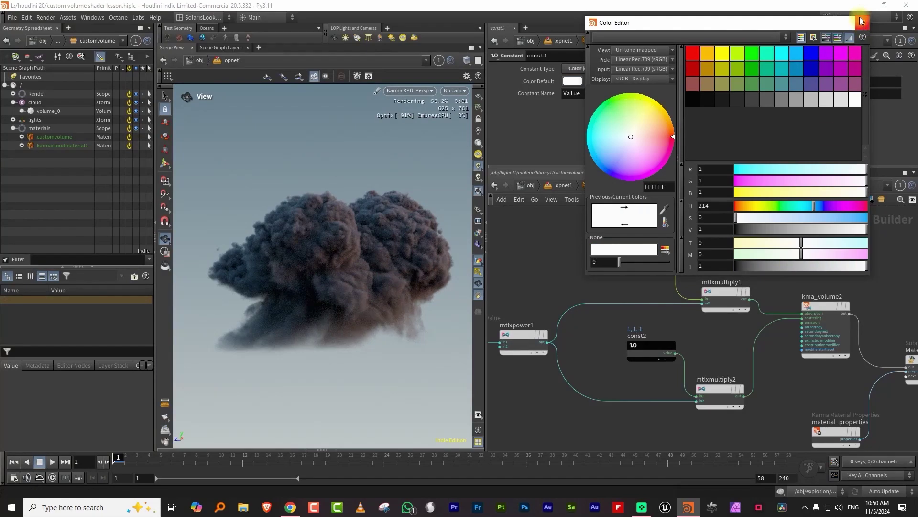
{"action": "left_click", "coordinate": [862, 22]}
- Spread out the network by moving mtlxpower1 and const2 farther from the multiply nodes
{"action": "middle_click_drag", "start_coordinate": [737, 357], "coordinate": [767, 318]}
{"action": "scroll", "coordinate": [767, 319], "scroll_direction": "down", "scroll_amount": 1}
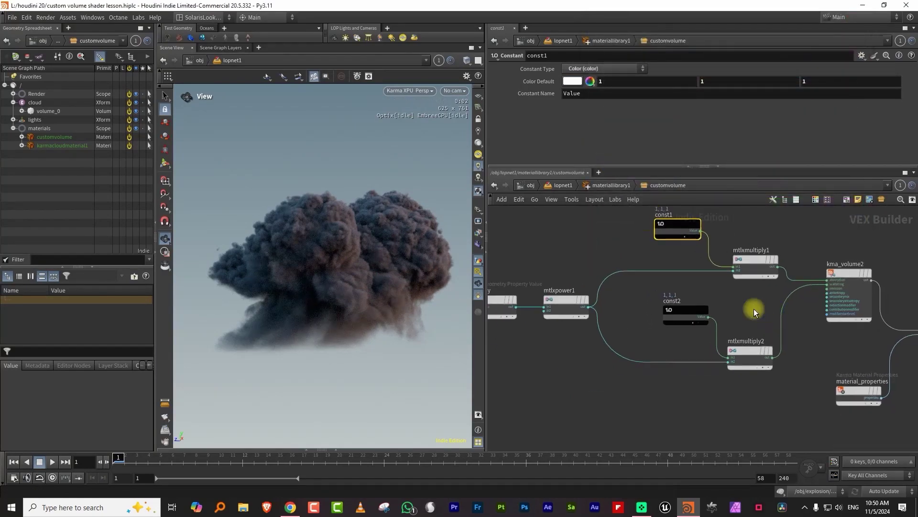
{"action": "middle_click_drag", "start_coordinate": [637, 311], "coordinate": [747, 309]}
{"action": "left_click_drag", "start_coordinate": [579, 330], "coordinate": [593, 291]}
{"action": "middle_click_drag", "start_coordinate": [708, 300], "coordinate": [600, 286]}
{"action": "left_click_drag", "start_coordinate": [687, 294], "coordinate": [635, 283]}
{"action": "scroll", "coordinate": [716, 294], "scroll_direction": "down", "scroll_amount": 2}
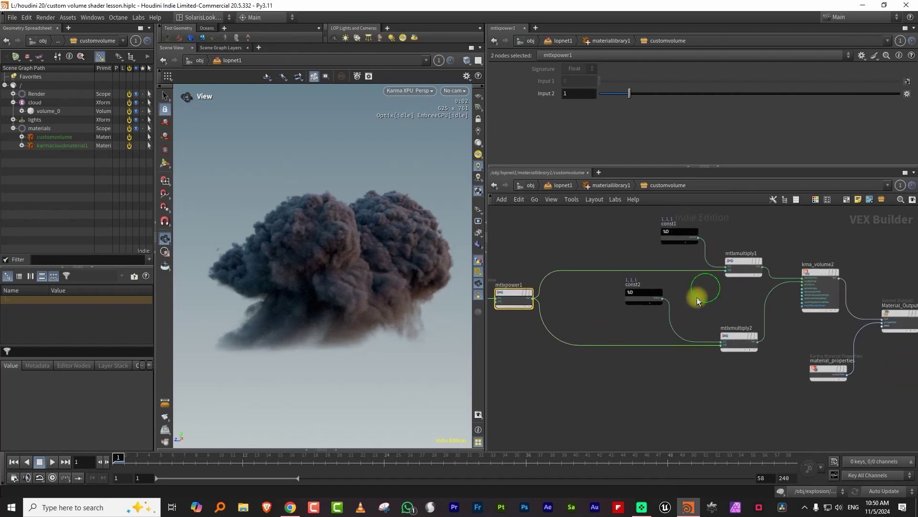
{"action": "left_click", "coordinate": [675, 290]}
{"action": "left_click", "coordinate": [590, 81]}
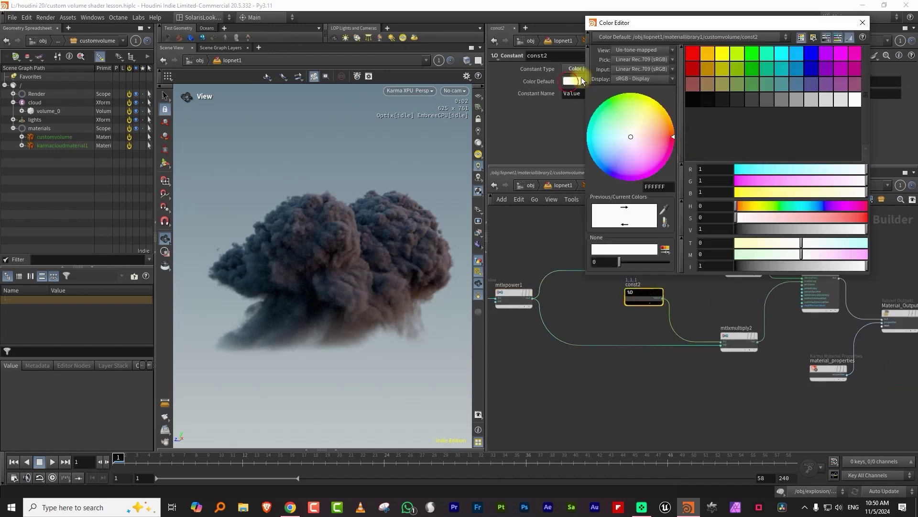
{"action": "left_click", "coordinate": [863, 24]}
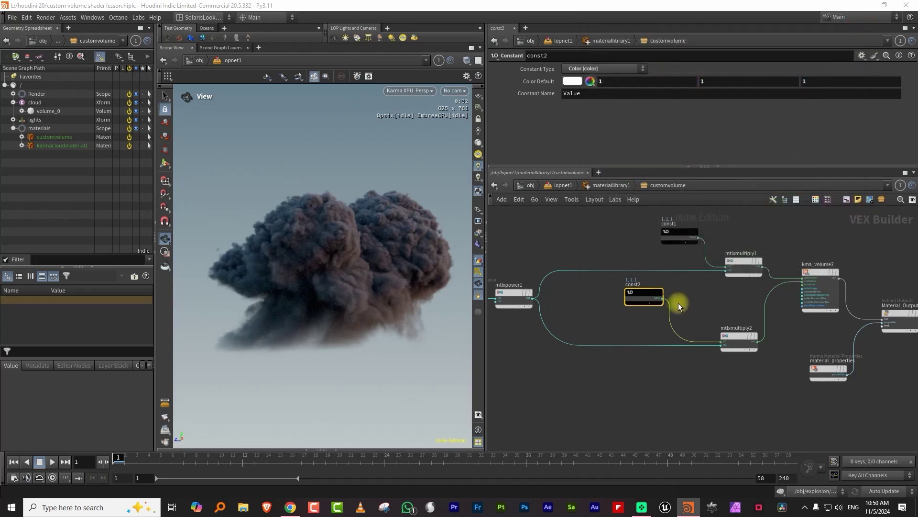
- Add a Karma Ramp Const node and place it beside const2, shifting const2 under const1
{"action": "key", "text": "Tab"}
{"action": "type", "text": "ramp"}
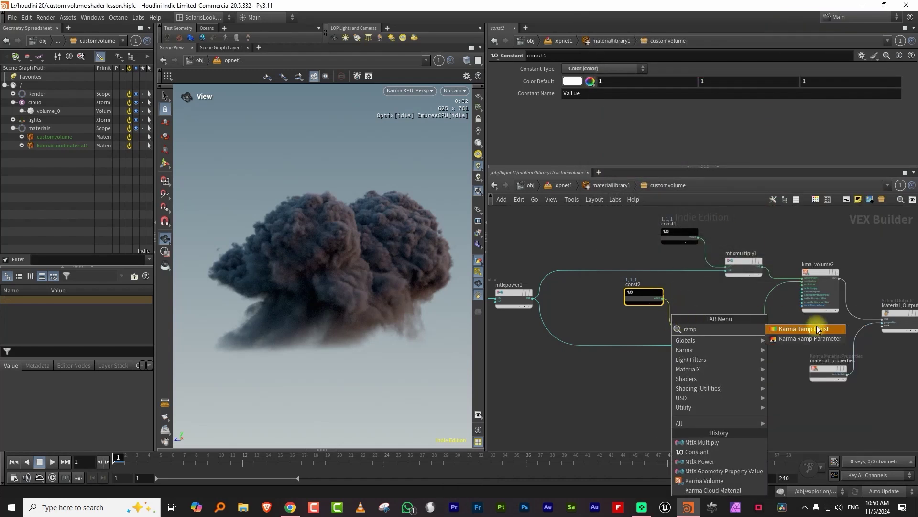
{"action": "left_click", "coordinate": [818, 330]}
{"action": "left_click", "coordinate": [612, 323]}
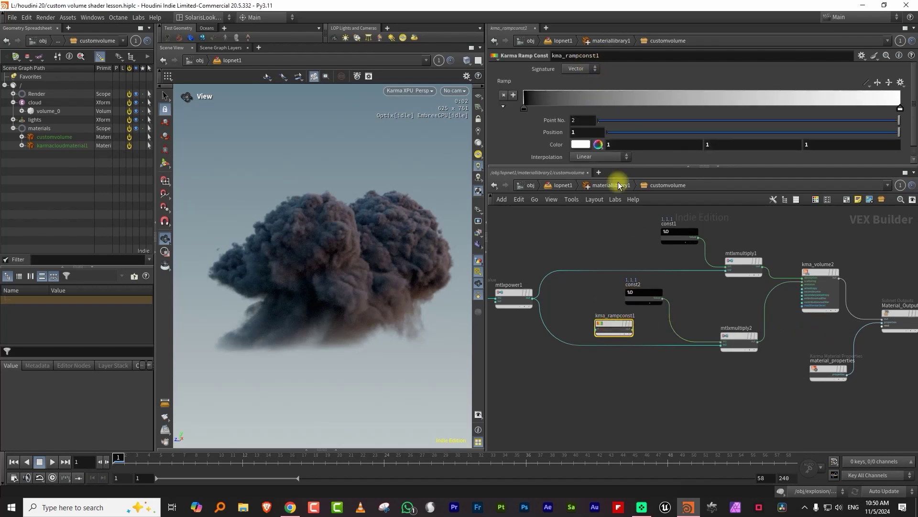
{"action": "left_click_drag", "start_coordinate": [636, 295], "coordinate": [673, 289]}
{"action": "left_click_drag", "start_coordinate": [603, 323], "coordinate": [633, 306]}
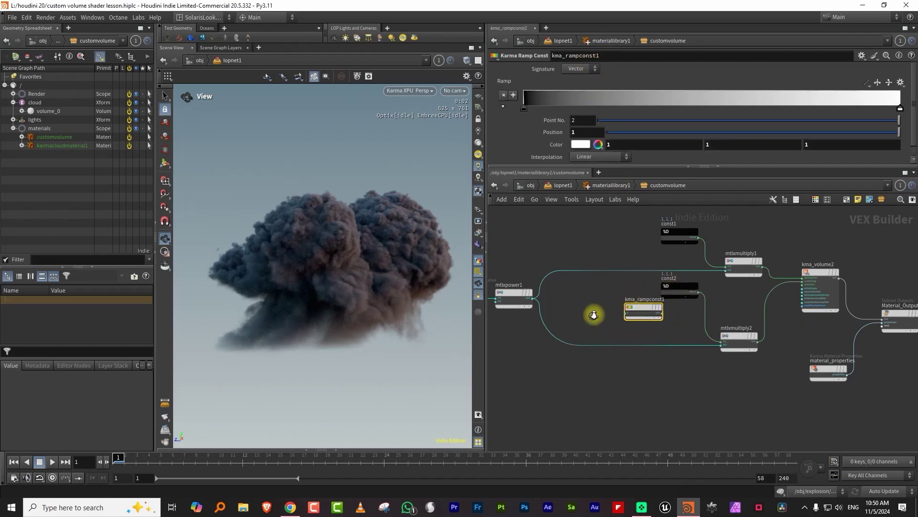
- Duplicate mtlxpower1 with its density input and place the copy above the original
{"action": "scroll", "coordinate": [594, 314], "scroll_direction": "up", "scroll_amount": 2}
{"action": "middle_click_drag", "start_coordinate": [624, 287], "coordinate": [672, 317]}
{"action": "left_click_drag", "start_coordinate": [560, 275], "coordinate": [567, 374]}
{"action": "key", "text": "ctrl+c"}
{"action": "key", "text": "ctrl+v"}
{"action": "left_click_drag", "start_coordinate": [639, 308], "coordinate": [578, 252]}
{"action": "left_click_drag", "start_coordinate": [558, 316], "coordinate": [567, 354]}
- Connect mtlxpower2's output to mtlxmultiply1's second input and align the node above mtlxpower1
{"action": "middle_click_drag", "start_coordinate": [640, 267], "coordinate": [609, 273]}
{"action": "left_click", "coordinate": [566, 272]}
{"action": "left_click", "coordinate": [794, 290]}
{"action": "left_click_drag", "start_coordinate": [635, 328], "coordinate": [561, 386]}
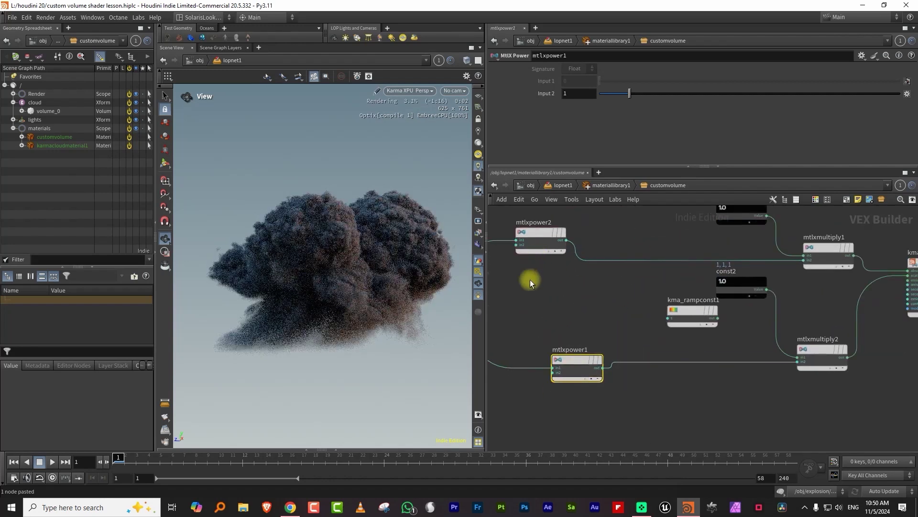
{"action": "left_click_drag", "start_coordinate": [543, 238], "coordinate": [582, 239]}
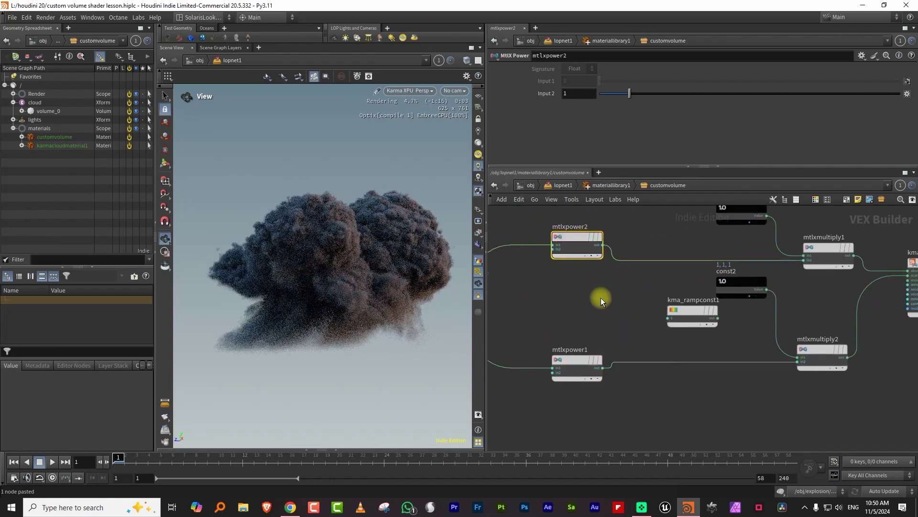
- Test several Input 2 exponents on mtlxpower1, including 0.27, 0.48 and 2.21
{"action": "left_click", "coordinate": [579, 359]}
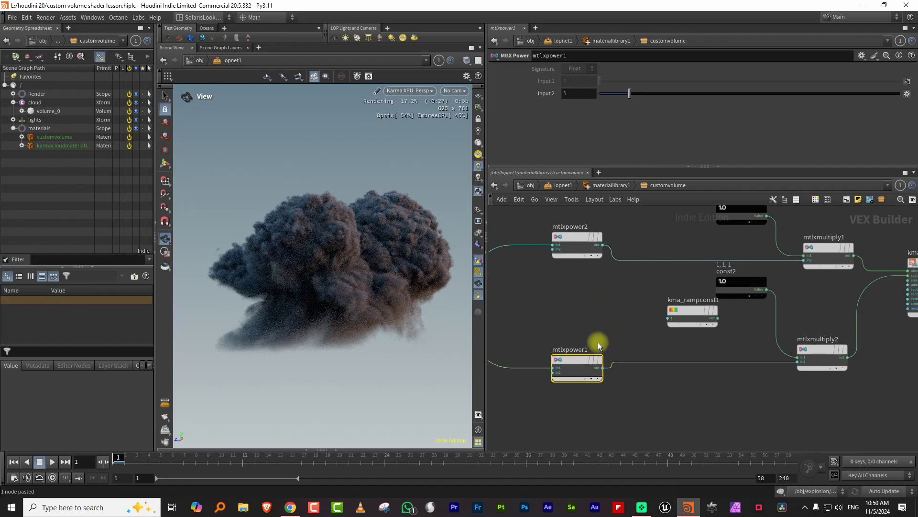
{"action": "left_click", "coordinate": [607, 97]}
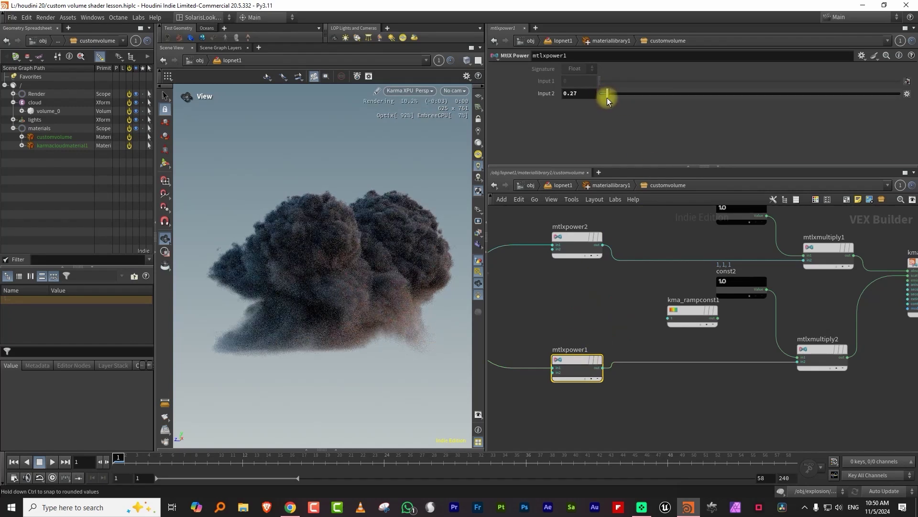
{"action": "left_click", "coordinate": [701, 94]}
{"action": "left_click", "coordinate": [788, 93]}
{"action": "left_click", "coordinate": [614, 92]}
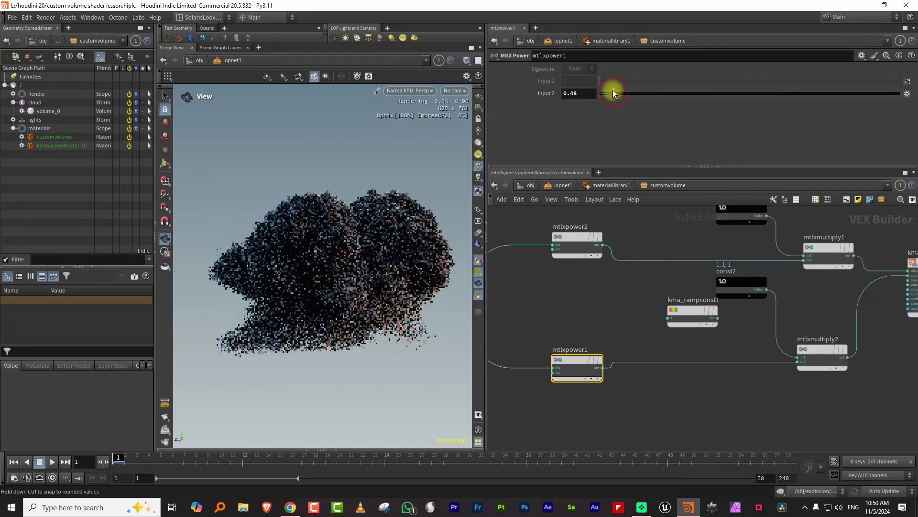
{"action": "left_click", "coordinate": [629, 93]}
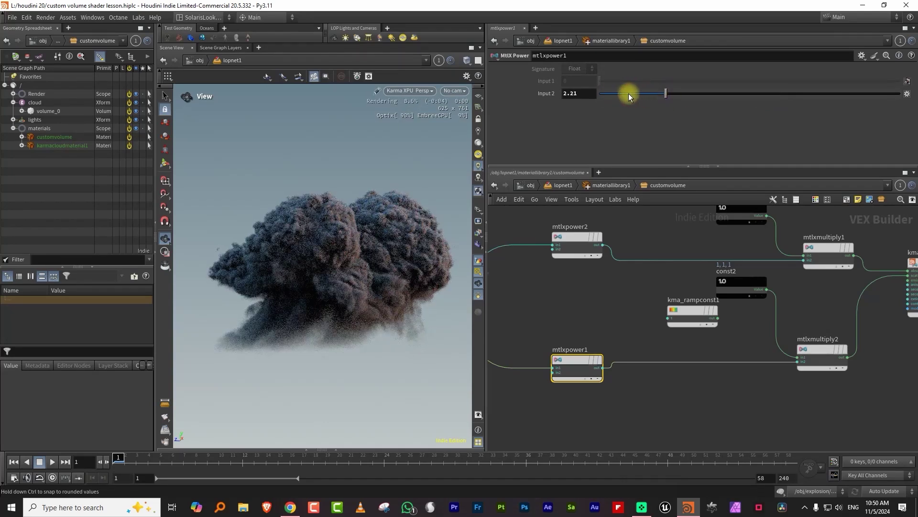
- Vary mtlxpower2's Input 2 between 0 and 4.35 and bring it back to a low value
{"action": "middle_click_drag", "start_coordinate": [668, 235], "coordinate": [664, 266]}
{"action": "left_click_drag", "start_coordinate": [643, 242], "coordinate": [570, 304]}
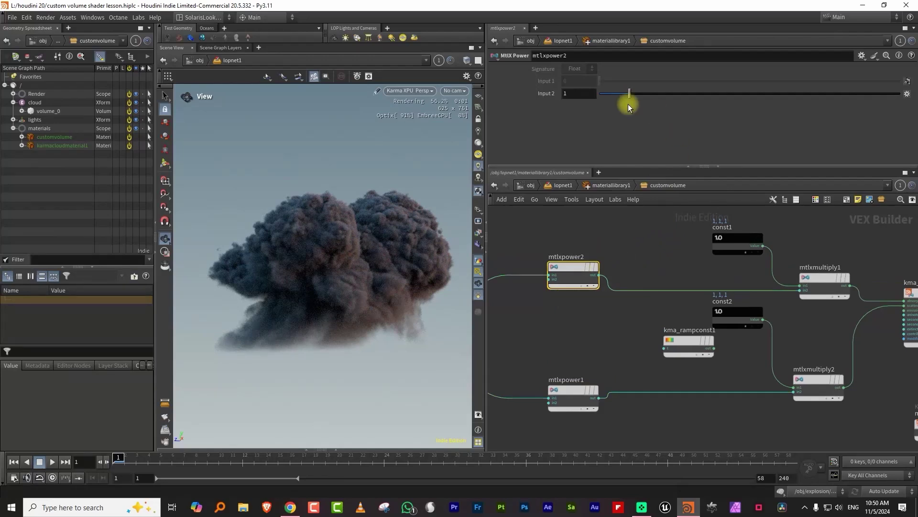
{"action": "left_click", "coordinate": [603, 94]}
{"action": "left_click_drag", "start_coordinate": [603, 96], "coordinate": [598, 95]}
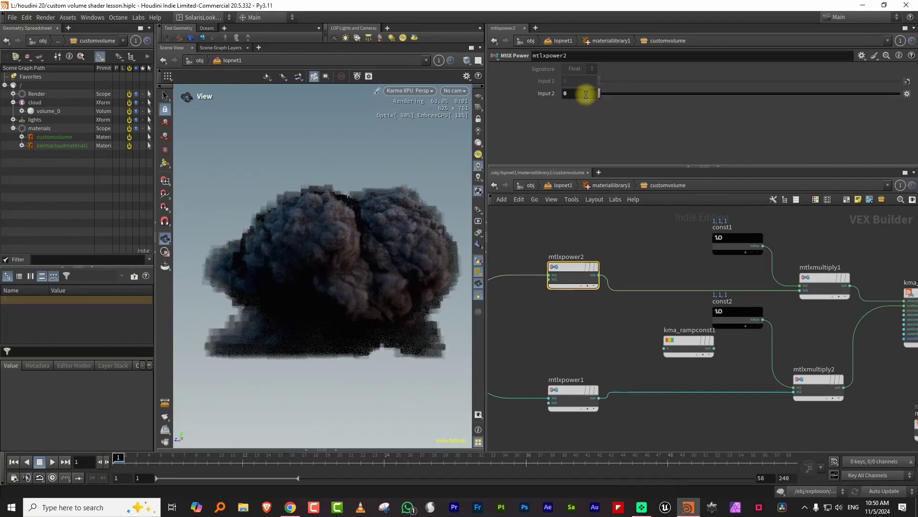
{"action": "left_click_drag", "start_coordinate": [604, 93], "coordinate": [730, 96]}
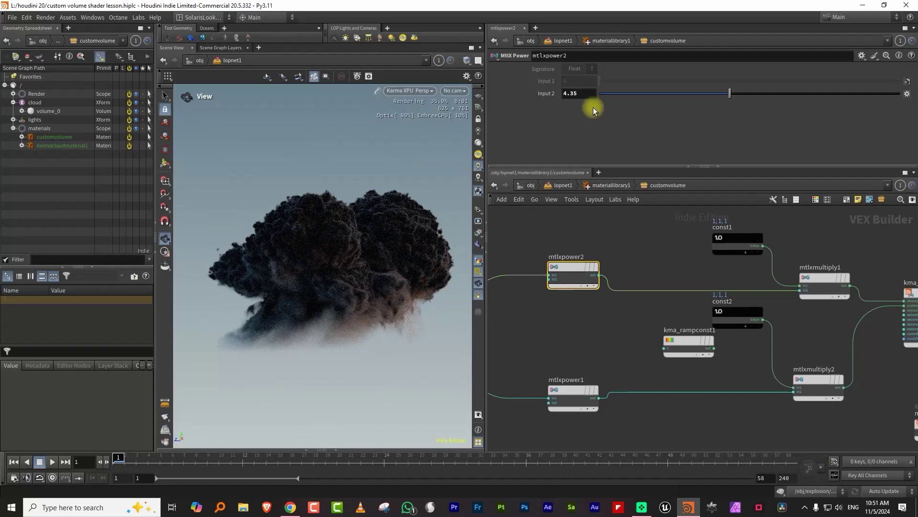
{"action": "mouse_move", "coordinate": [621, 93]}
{"action": "left_mouse_down"}
{"action": "mouse_move", "coordinate": [609, 93]}
{"action": "mouse_move", "coordinate": [791, 97]}
{"action": "mouse_move", "coordinate": [604, 97]}
{"action": "mouse_move", "coordinate": [623, 98]}
{"action": "mouse_move", "coordinate": [613, 97]}
{"action": "left_mouse_up"}
- Set const2's default color to red, 1, 0.113, 0.113
{"action": "left_click", "coordinate": [576, 394]}
{"action": "left_click_drag", "start_coordinate": [685, 294], "coordinate": [747, 319]}
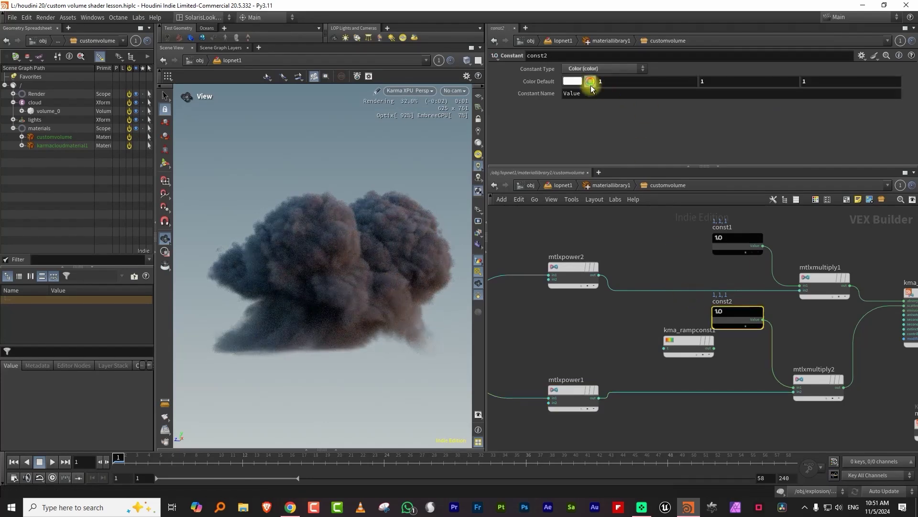
{"action": "left_click", "coordinate": [572, 81]}
{"action": "left_click_drag", "start_coordinate": [856, 213], "coordinate": [859, 215]}
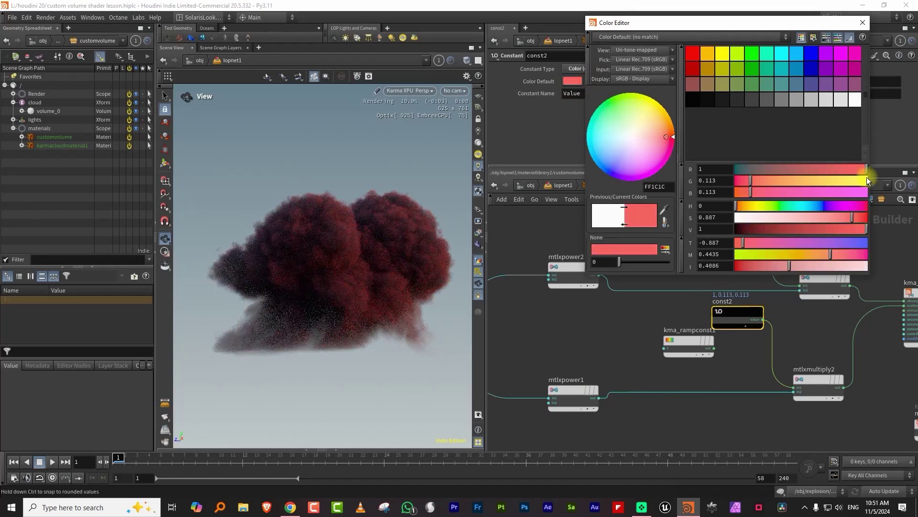
{"action": "left_click", "coordinate": [862, 23]}
- Set mtlxpower1's Input 2 to 0.89 and move kma_rampconst1 slightly away from const2
{"action": "left_click_drag", "start_coordinate": [581, 345], "coordinate": [568, 443]}
{"action": "mouse_move", "coordinate": [619, 93]}
{"action": "left_mouse_down"}
{"action": "mouse_move", "coordinate": [745, 94]}
{"action": "mouse_move", "coordinate": [610, 96]}
{"action": "mouse_move", "coordinate": [628, 101]}
{"action": "left_mouse_up"}
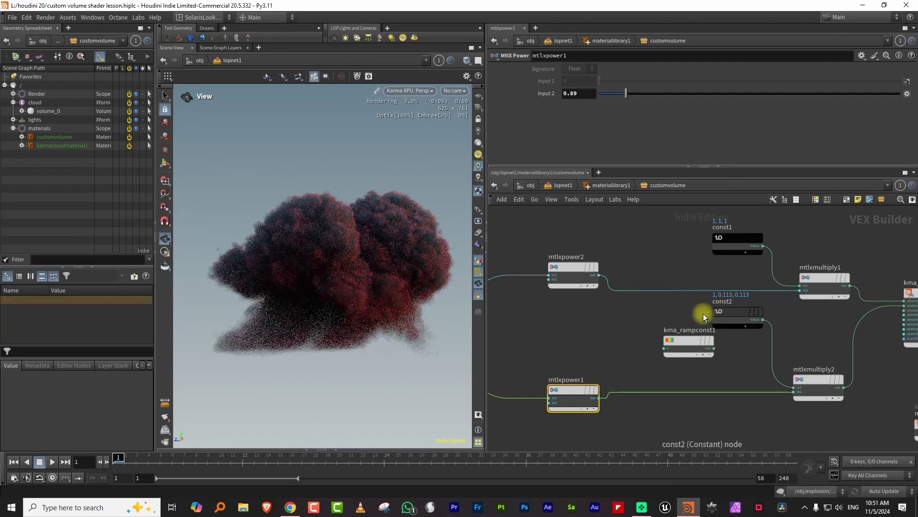
{"action": "left_click", "coordinate": [748, 317]}
{"action": "left_click_drag", "start_coordinate": [679, 345], "coordinate": [663, 338]}
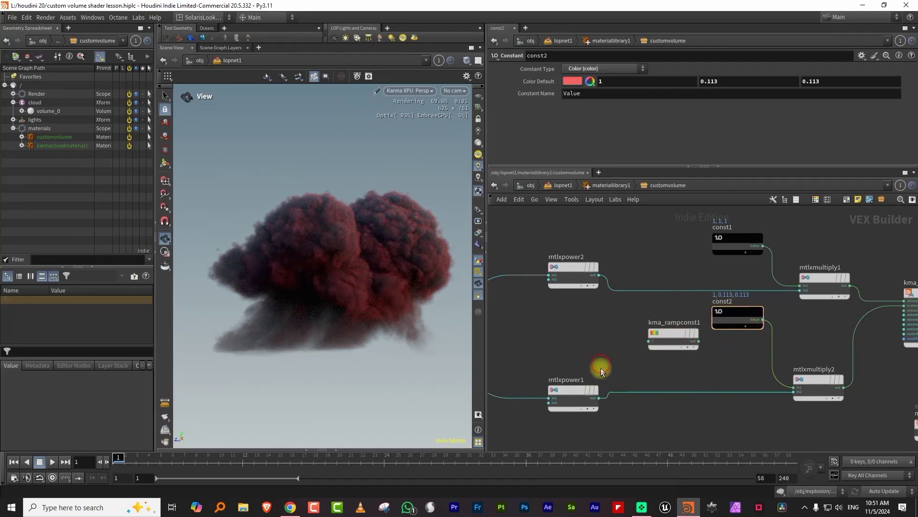
{"action": "left_click_drag", "start_coordinate": [578, 390], "coordinate": [562, 397]}
{"action": "middle_click_drag", "start_coordinate": [541, 335], "coordinate": [621, 314]}
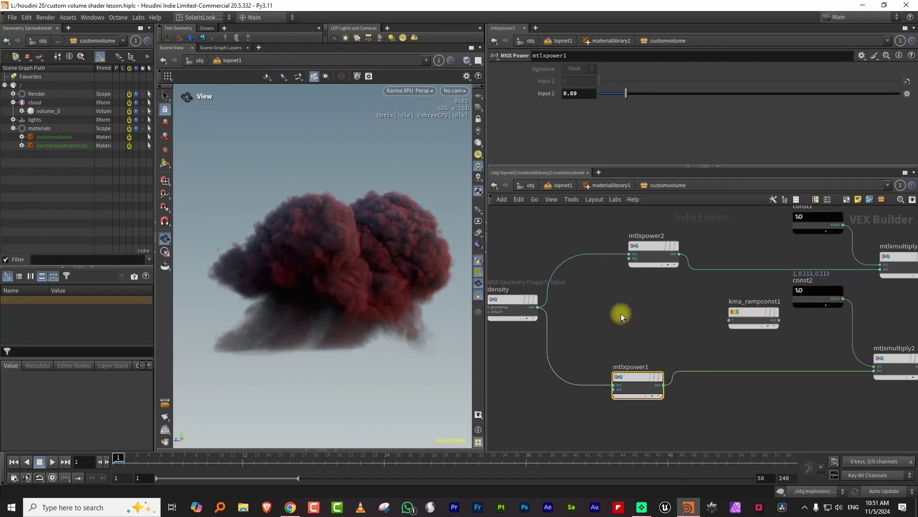
- Add a MtlX Power node between density and kma_rampconst1, wiring density into it and its output into the ramp
{"action": "key", "text": "Tab"}
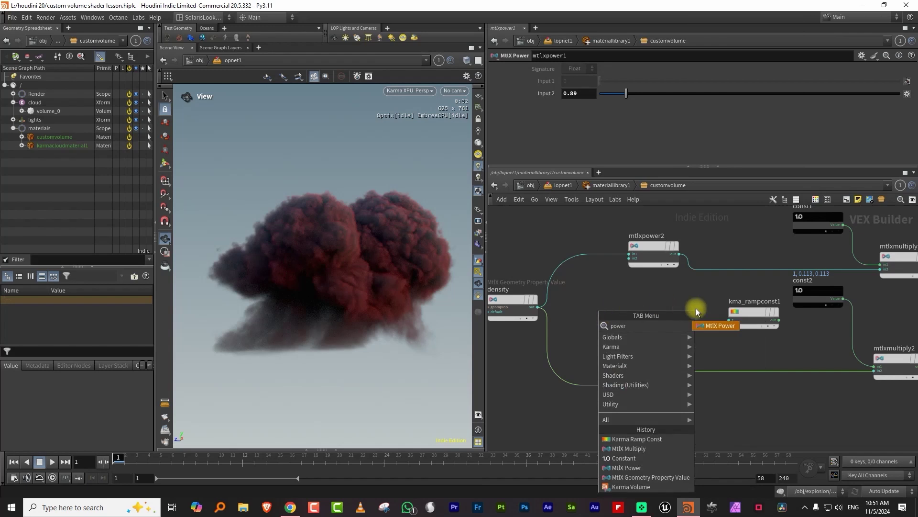
{"action": "left_click", "coordinate": [696, 310]}
{"action": "left_click", "coordinate": [638, 315]}
{"action": "left_click", "coordinate": [537, 307]}
{"action": "left_click", "coordinate": [613, 315]}
{"action": "left_click", "coordinate": [663, 316]}
{"action": "left_click", "coordinate": [729, 320]}
- Connect kma_rampconst1 to mtlxmultiply2's first input in place of const2 and delete const2
{"action": "middle_click_drag", "start_coordinate": [819, 323], "coordinate": [735, 325]}
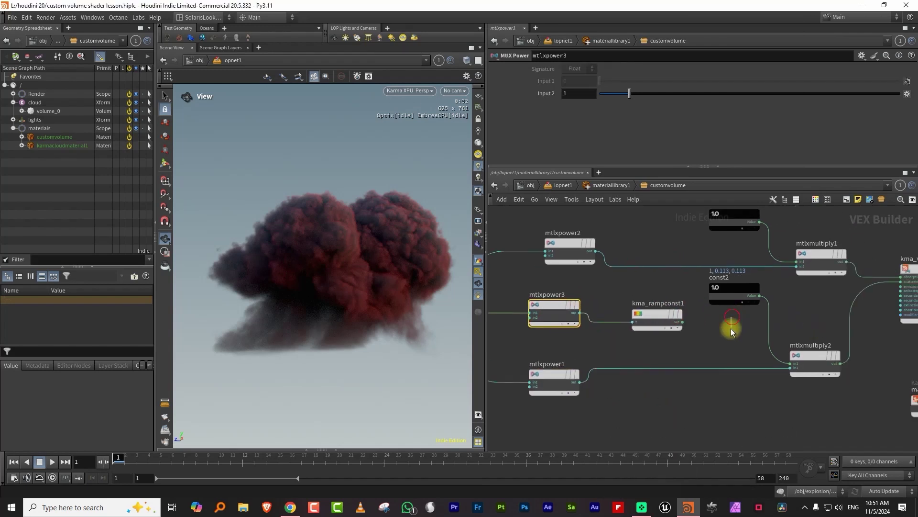
{"action": "left_click", "coordinate": [686, 322]}
{"action": "left_click", "coordinate": [769, 343]}
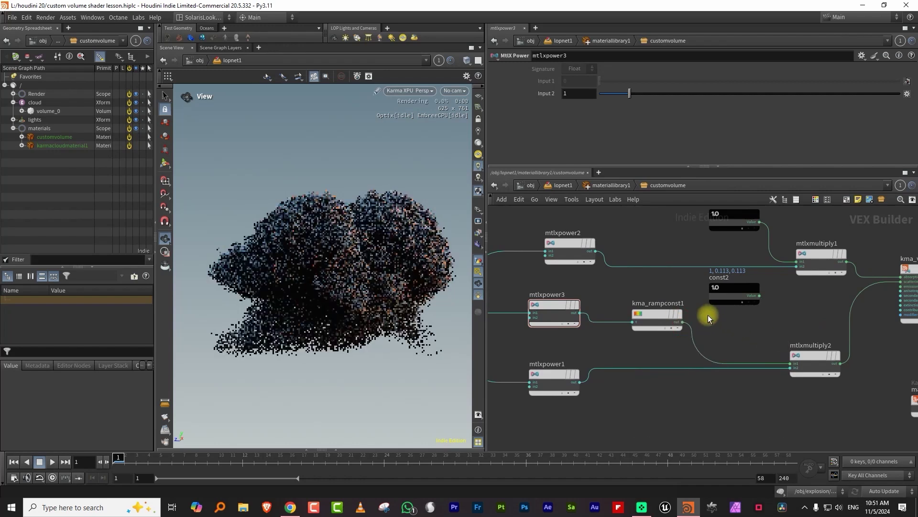
{"action": "left_click_drag", "start_coordinate": [736, 291], "coordinate": [738, 290]}
{"action": "key", "text": "Delete"}
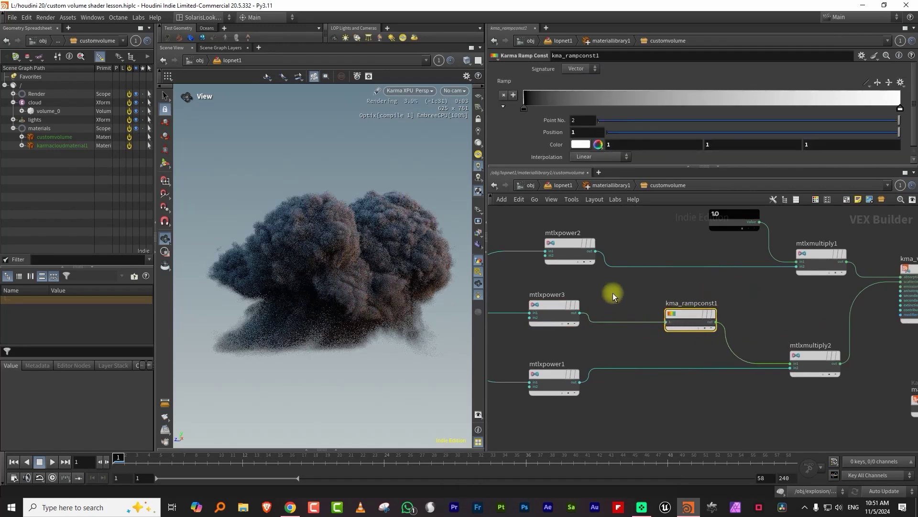
{"action": "key", "text": "l"}
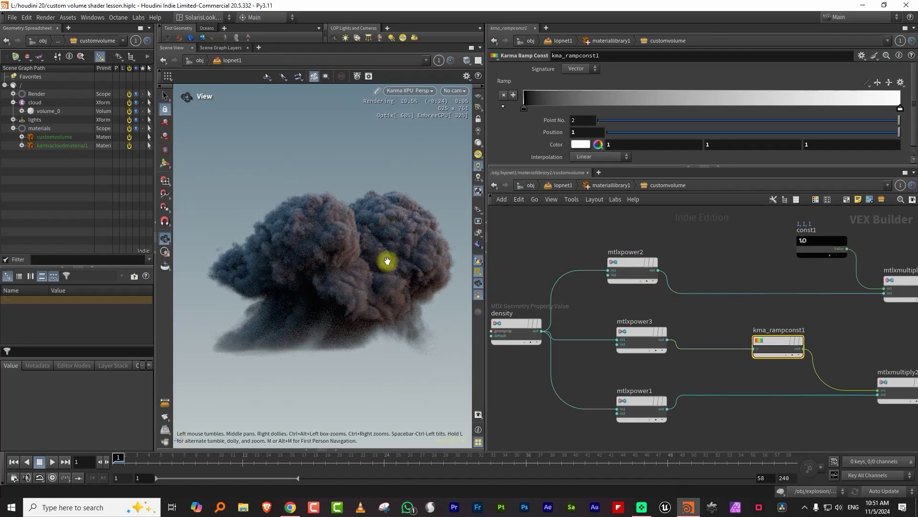
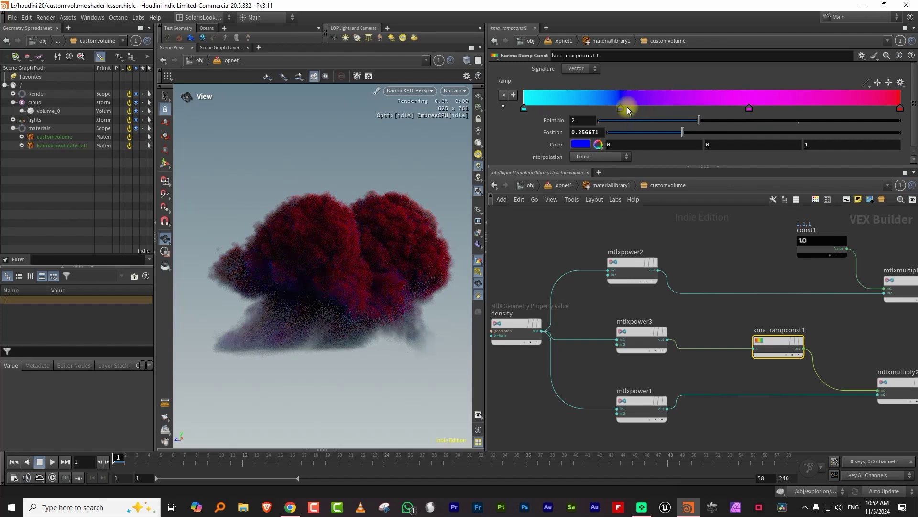
- Move the ramp's magenta point to position 0.505718 and shift mtlxpower3 away from kma_rampconst1 to make room between them
{"action": "left_click_drag", "start_coordinate": [749, 109], "coordinate": [714, 110]}
{"action": "middle_click_drag", "start_coordinate": [588, 326], "coordinate": [695, 302]}
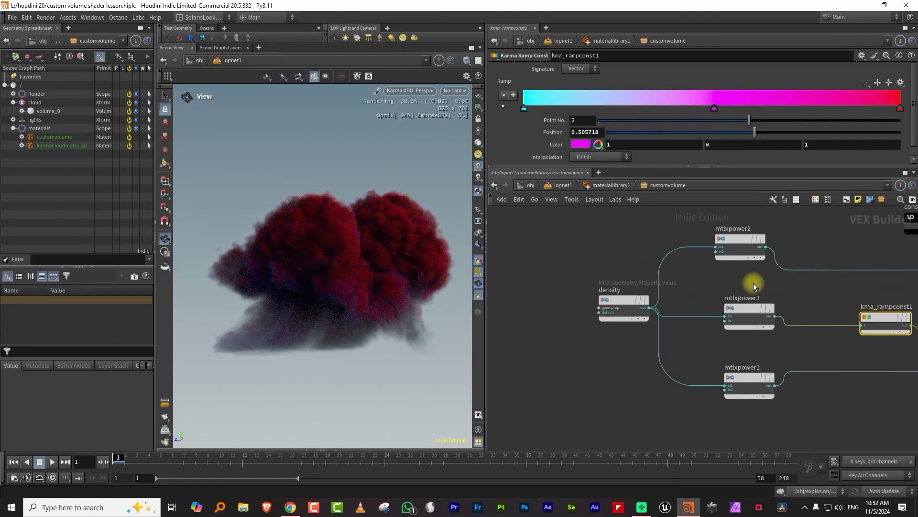
{"action": "scroll", "coordinate": [755, 282], "scroll_direction": "down", "scroll_amount": 2}
{"action": "left_click_drag", "start_coordinate": [656, 293], "coordinate": [574, 296]}
{"action": "left_click_drag", "start_coordinate": [748, 302], "coordinate": [677, 299]}
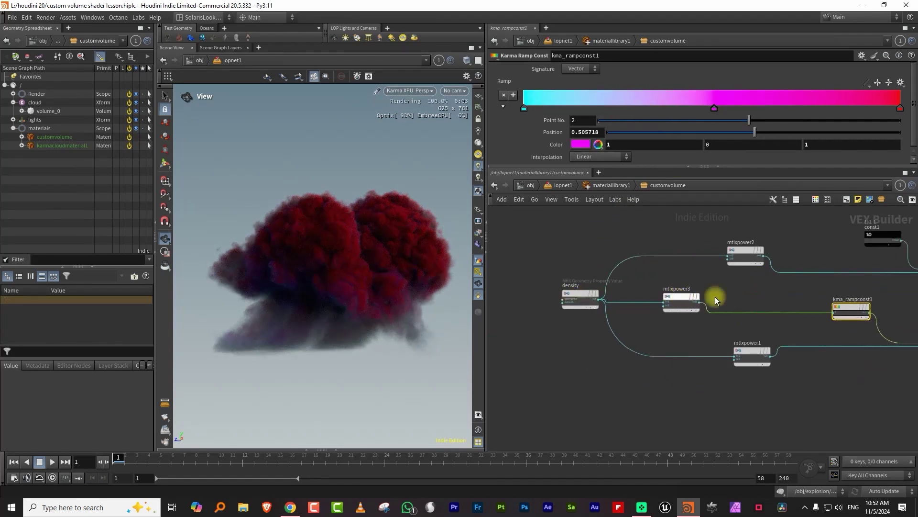
- Insert a MtlX Remap node on the wire between mtlxpower3 and kma_rampconst1 and align it with its neighbours
{"action": "key", "text": "Tab"}
{"action": "type", "text": "rem"}
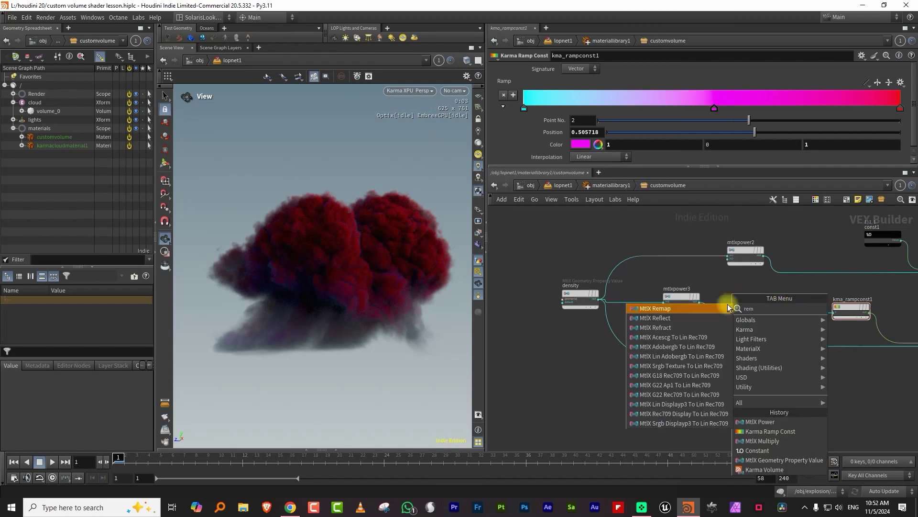
{"action": "left_click", "coordinate": [698, 308]}
{"action": "left_click", "coordinate": [764, 296]}
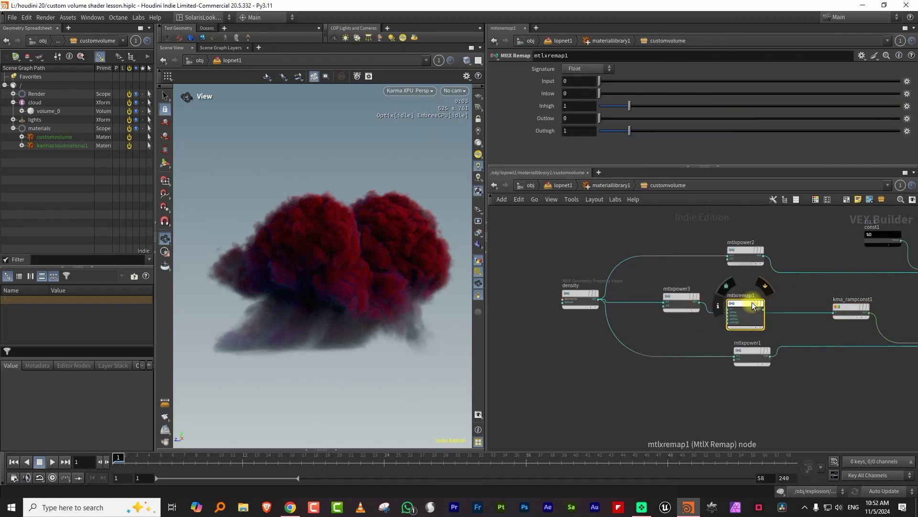
{"action": "left_click_drag", "start_coordinate": [749, 310], "coordinate": [752, 298]}
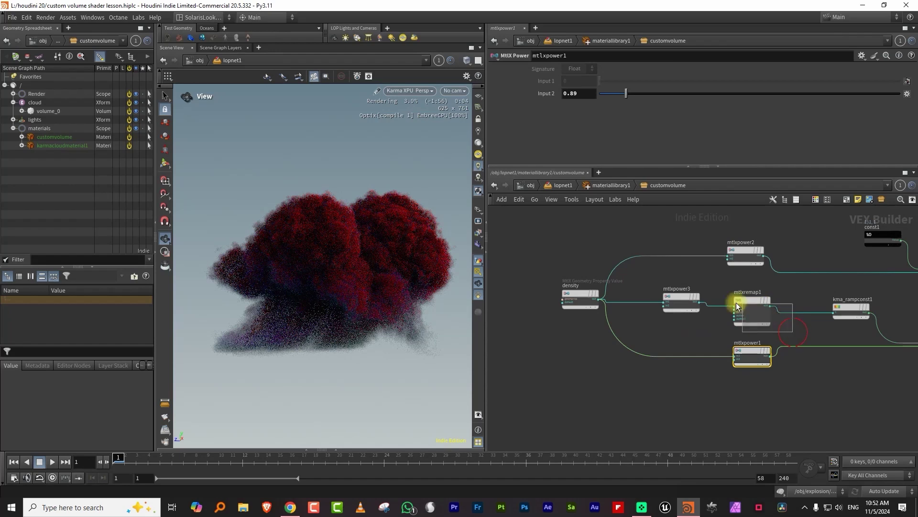
- Raise mtlxremap1's Inhigh well above 1 to shift the ramp colors across the cloud, leaving Inlow at its minimum
{"action": "left_click", "coordinate": [736, 302]}
{"action": "left_click_drag", "start_coordinate": [642, 107], "coordinate": [757, 105]}
{"action": "left_click_drag", "start_coordinate": [824, 110], "coordinate": [782, 108]}
{"action": "left_click_drag", "start_coordinate": [619, 93], "coordinate": [583, 95]}
{"action": "left_click_drag", "start_coordinate": [782, 106], "coordinate": [816, 110]}
{"action": "left_click_drag", "start_coordinate": [884, 110], "coordinate": [794, 103]}
- Set mtlxpower1's Input 2 to 2.44 to strengthen the scattering contrast
{"action": "left_click", "coordinate": [869, 314]}
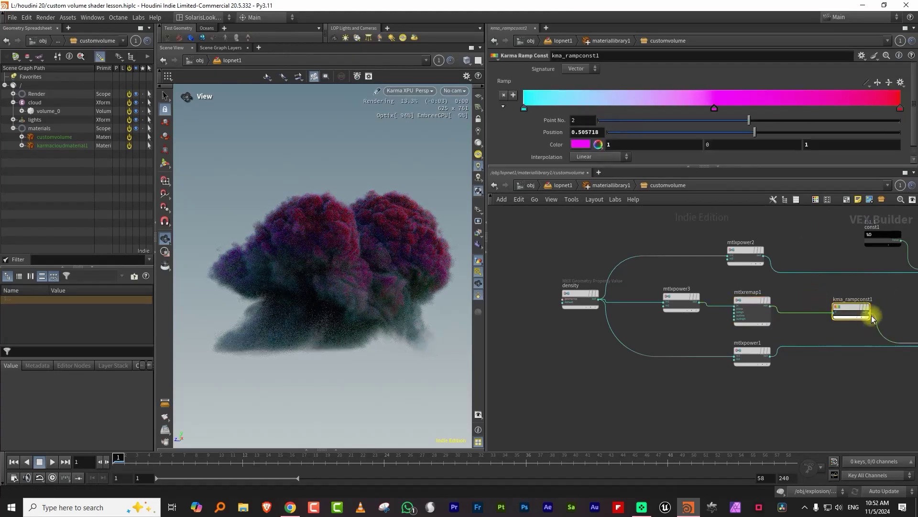
{"action": "left_click", "coordinate": [750, 355]}
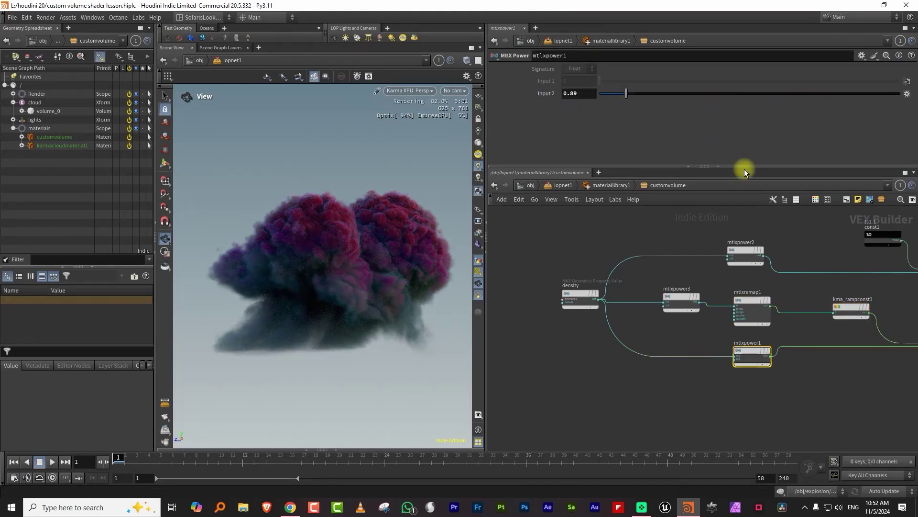
{"action": "left_click_drag", "start_coordinate": [629, 96], "coordinate": [673, 96]}
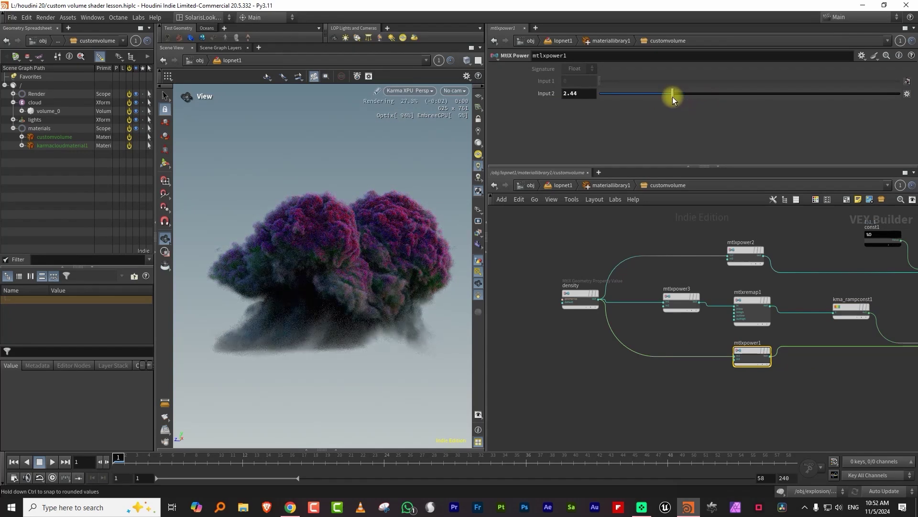
{"action": "left_click_drag", "start_coordinate": [404, 252], "coordinate": [452, 243]}
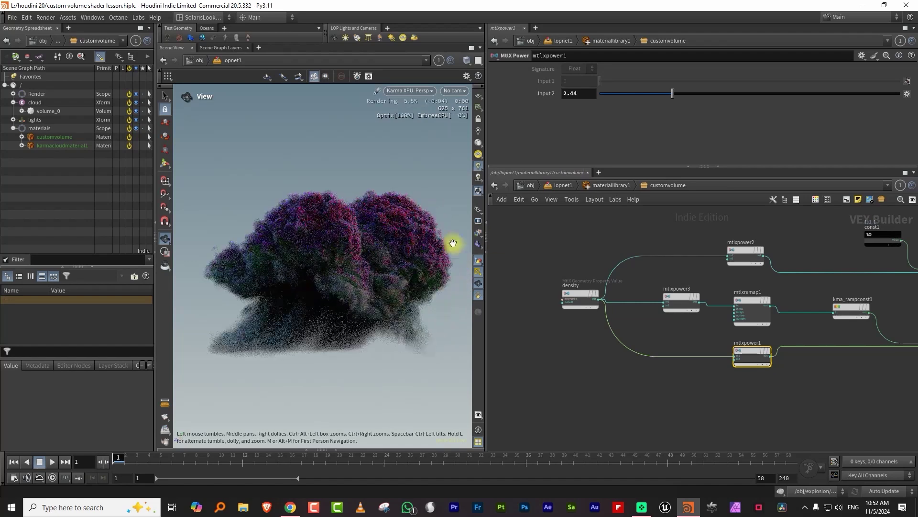
- On kma_volume2, set Modifier Start Level to 0, Contribution Modifier to 1.86 and Extinction Modifier to 0.296
{"action": "middle_click_drag", "start_coordinate": [851, 255], "coordinate": [729, 255]}
{"action": "middle_click_drag", "start_coordinate": [888, 246], "coordinate": [805, 225]}
{"action": "middle_click_drag", "start_coordinate": [870, 232], "coordinate": [779, 234]}
{"action": "left_click_drag", "start_coordinate": [729, 257], "coordinate": [748, 264]}
{"action": "left_click_drag", "start_coordinate": [598, 165], "coordinate": [601, 229]}
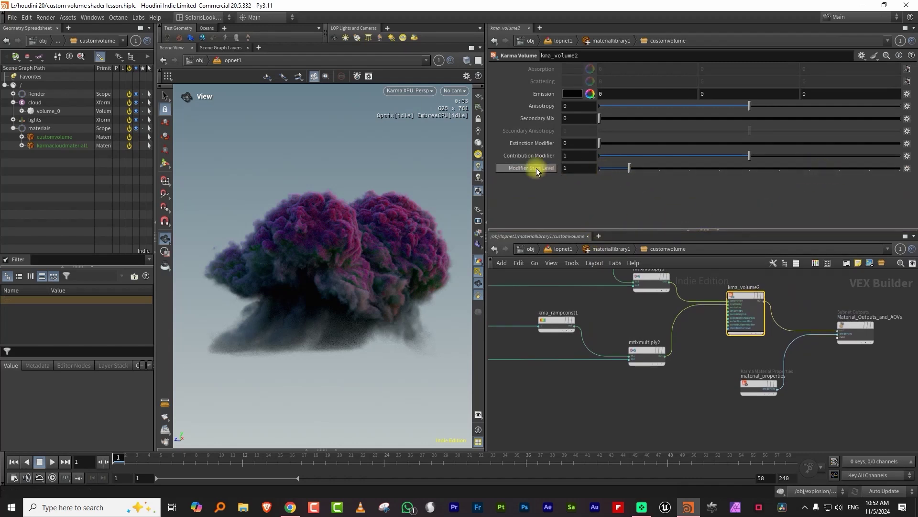
{"action": "left_click_drag", "start_coordinate": [629, 168], "coordinate": [591, 169]}
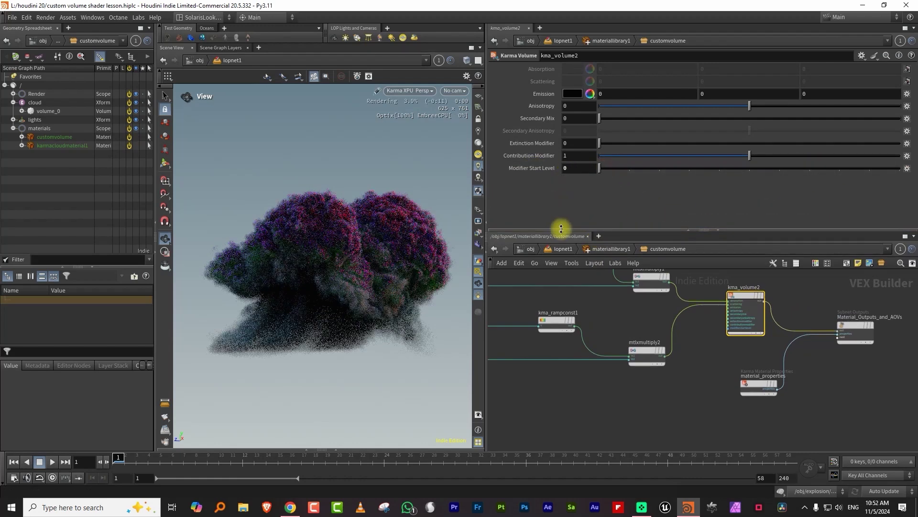
{"action": "left_click", "coordinate": [880, 156]}
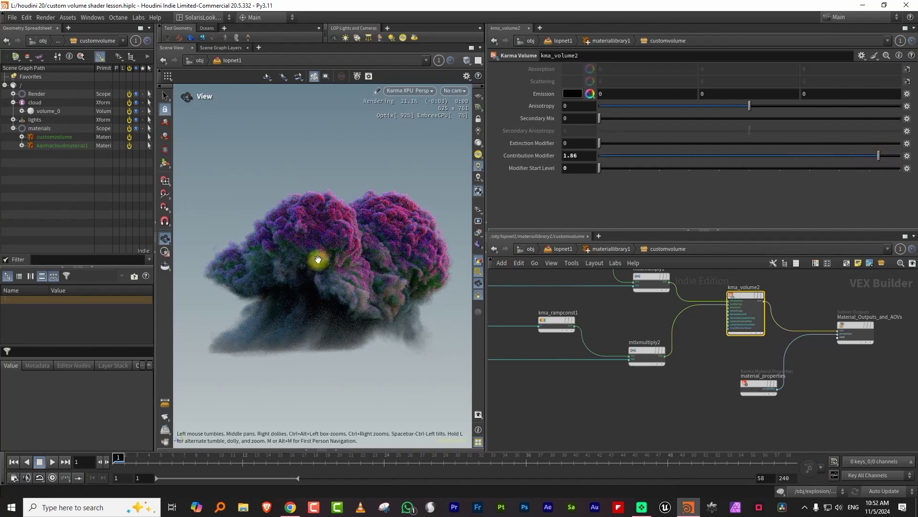
{"action": "left_click_drag", "start_coordinate": [653, 144], "coordinate": [688, 145]}
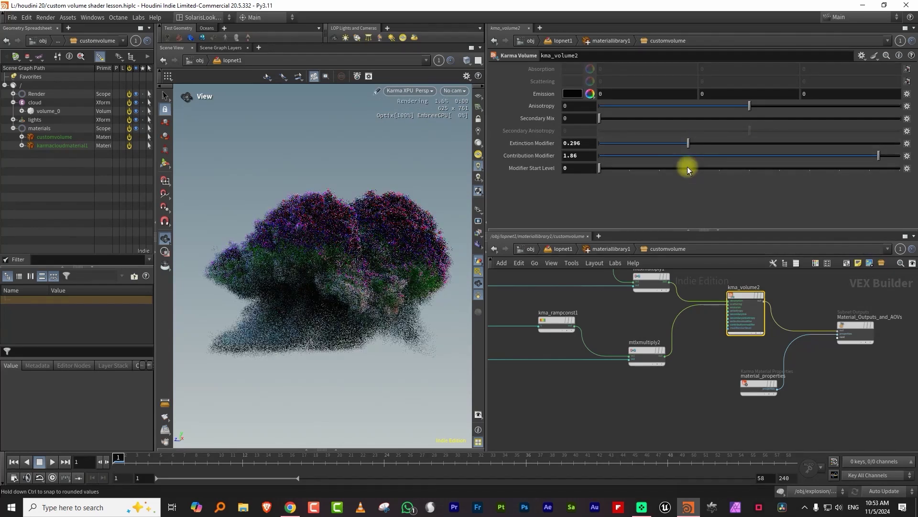
- Change the viewport background color scheme to Dark
{"action": "key", "text": "d"}
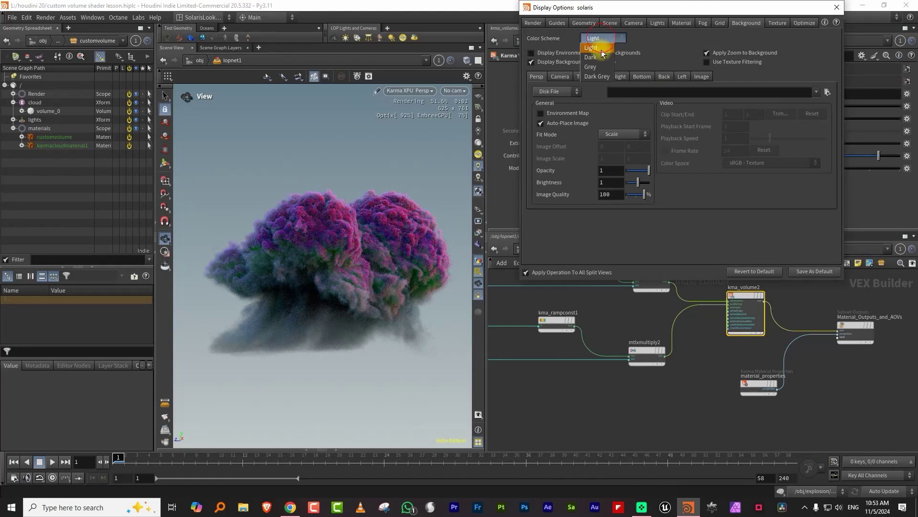
{"action": "left_click", "coordinate": [599, 57]}
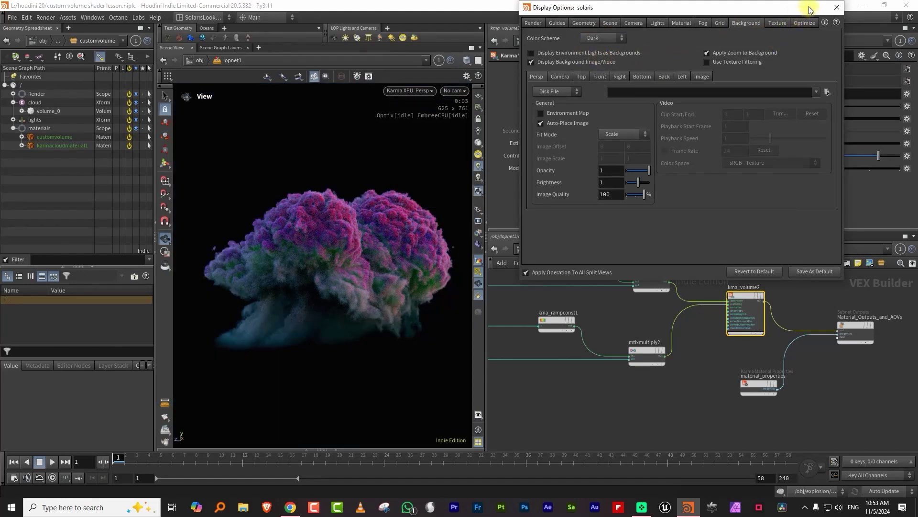
{"action": "left_click", "coordinate": [836, 6]}
{"action": "left_click_drag", "start_coordinate": [353, 273], "coordinate": [348, 264]}
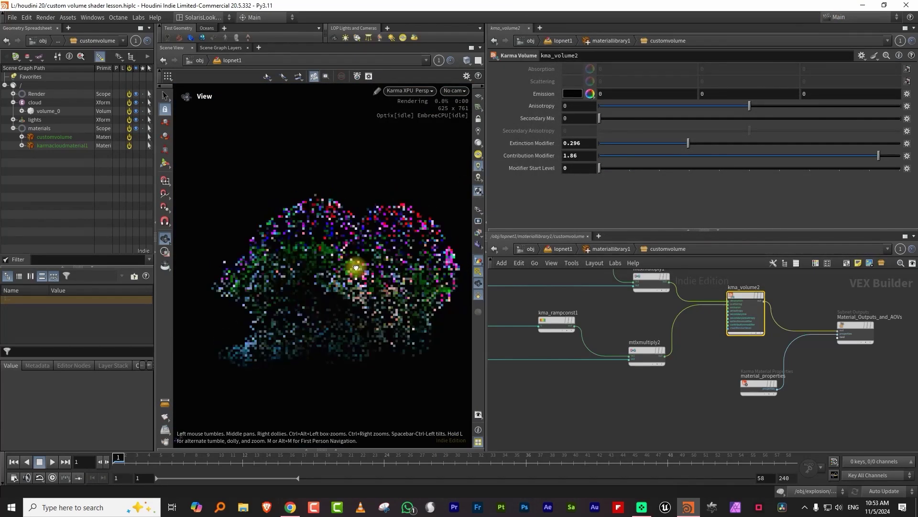
- Set kma_volume2's Anisotropy to 0.506
{"action": "middle_click_drag", "start_coordinate": [775, 293], "coordinate": [770, 330]}
{"action": "left_click", "coordinate": [826, 106]}
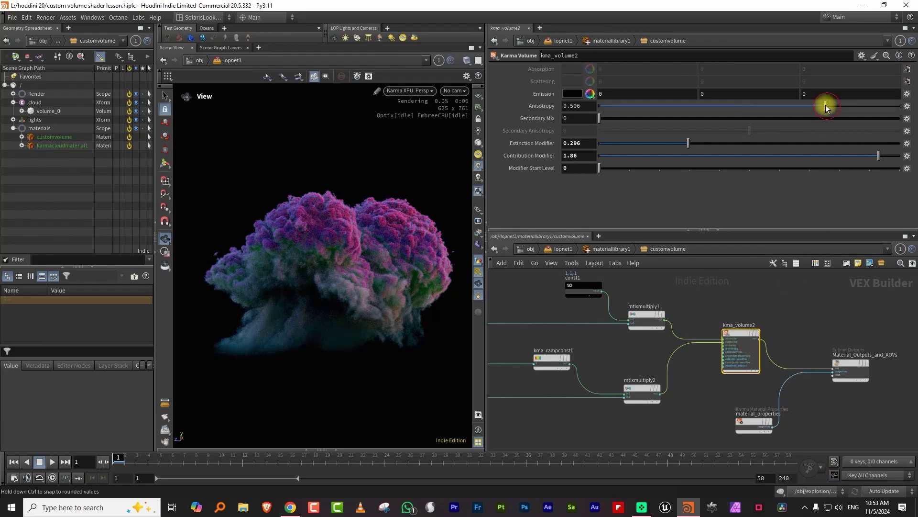
- Return to lopnet1 and rotate domelight1 with its viewport handle to about 202.681 degrees in Y
{"action": "left_click", "coordinate": [588, 249]}
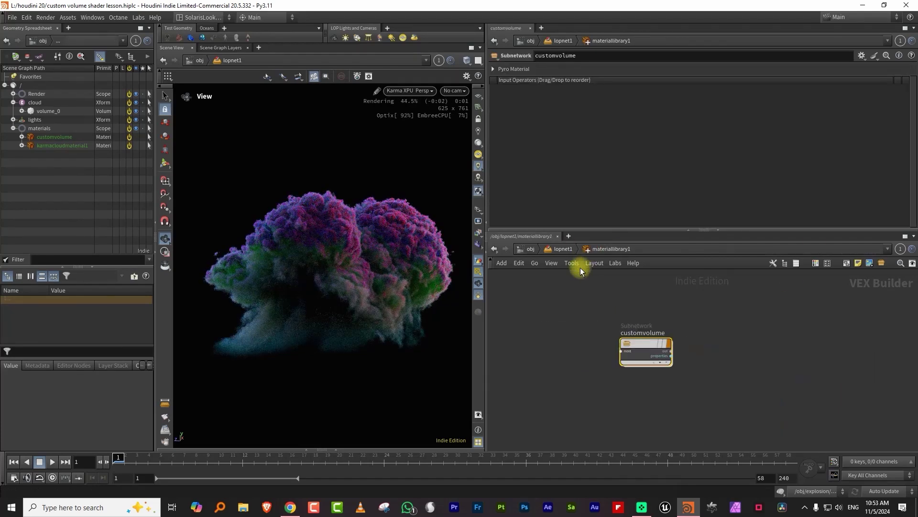
{"action": "left_click", "coordinate": [567, 249]}
{"action": "left_click", "coordinate": [622, 377]}
{"action": "key", "text": "Return"}
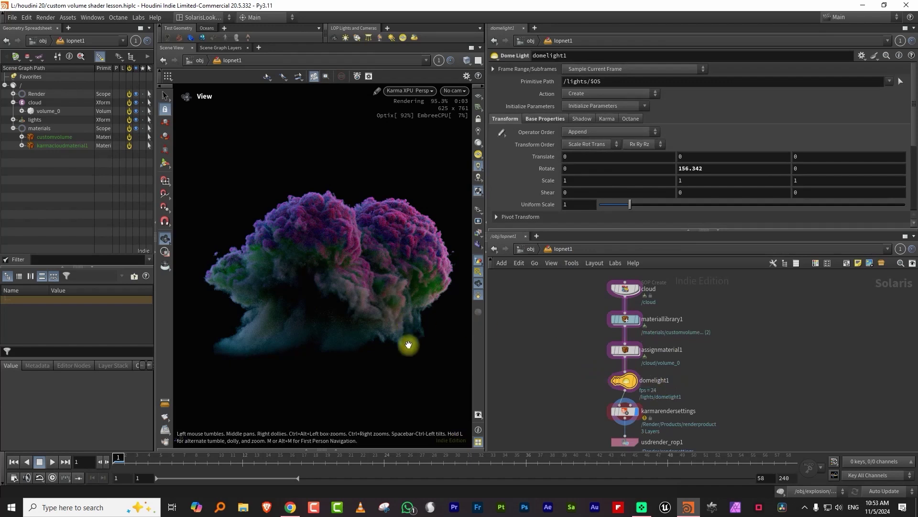
{"action": "left_click_drag", "start_coordinate": [300, 346], "coordinate": [333, 343]}
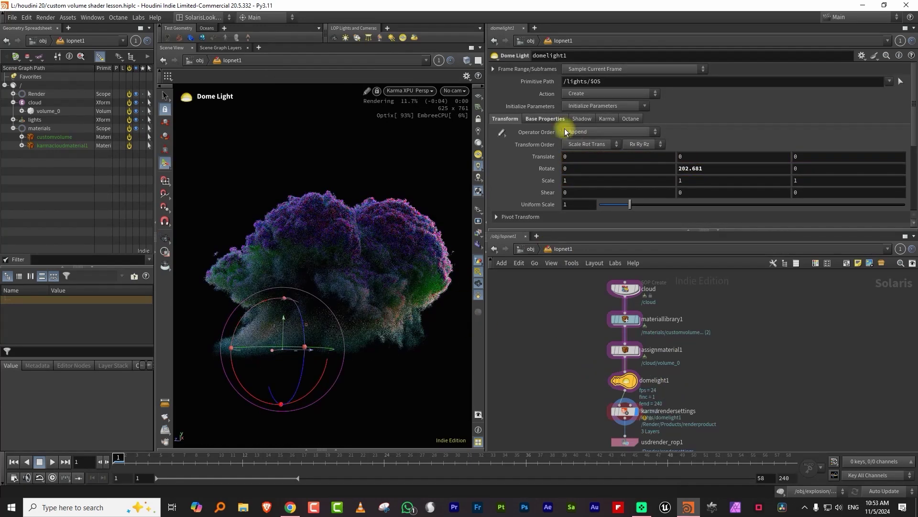
- Set domelight1's Exposure to 1.1 after trying a brighter 1.69
{"action": "left_click", "coordinate": [545, 118]}
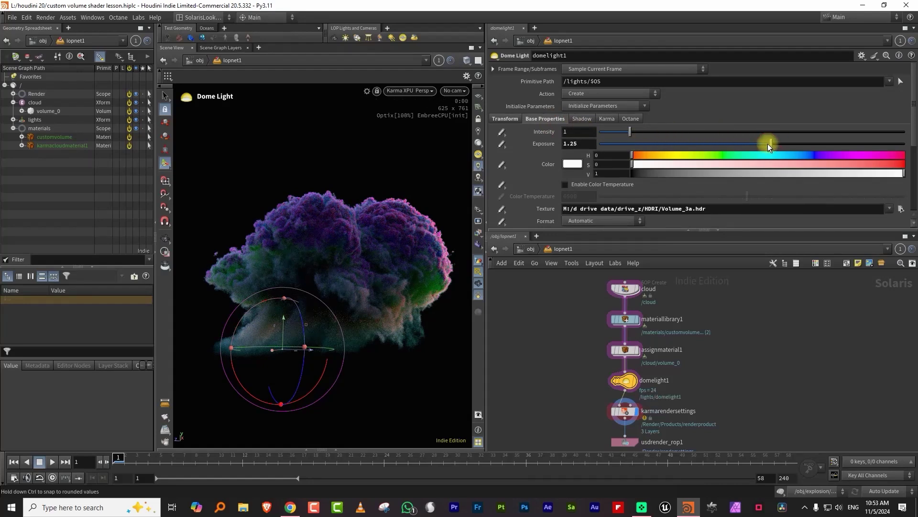
{"action": "mouse_move", "coordinate": [762, 148]}
{"action": "left_mouse_down"}
{"action": "mouse_move", "coordinate": [745, 173]}
{"action": "mouse_move", "coordinate": [778, 145]}
{"action": "left_mouse_up"}
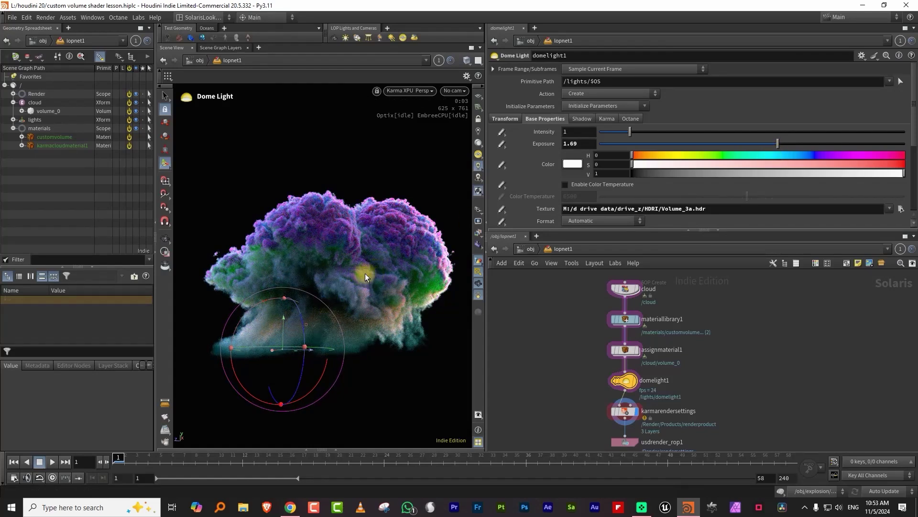
{"action": "left_click", "coordinate": [769, 142]}
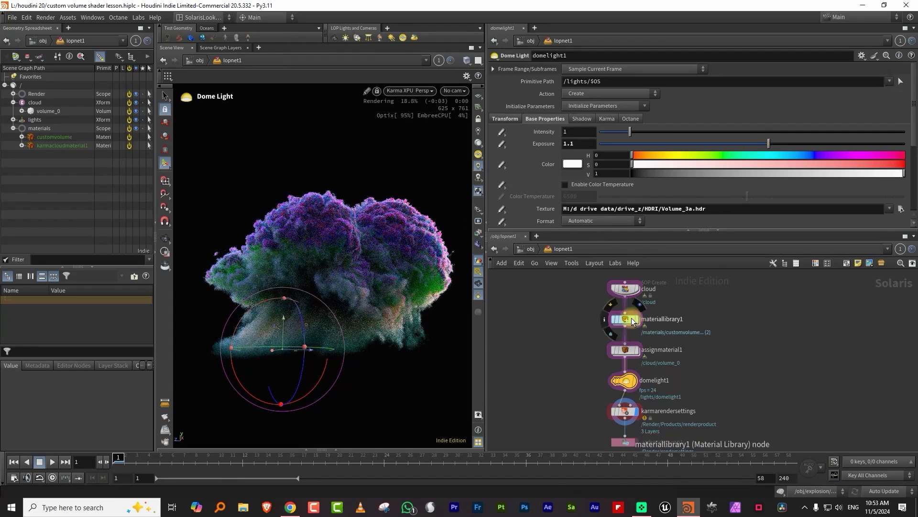
- Reopen the customvolume network and set kma_volume2's Anisotropy to 0
{"action": "double_click", "coordinate": [632, 317]}
{"action": "double_click", "coordinate": [644, 345]}
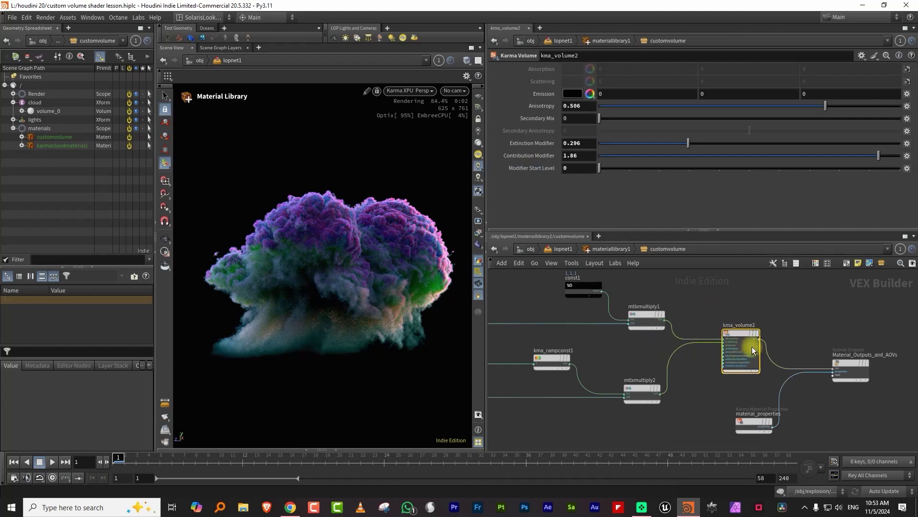
{"action": "left_click_drag", "start_coordinate": [587, 106], "coordinate": [553, 111]}
{"action": "type", "text": "0"}
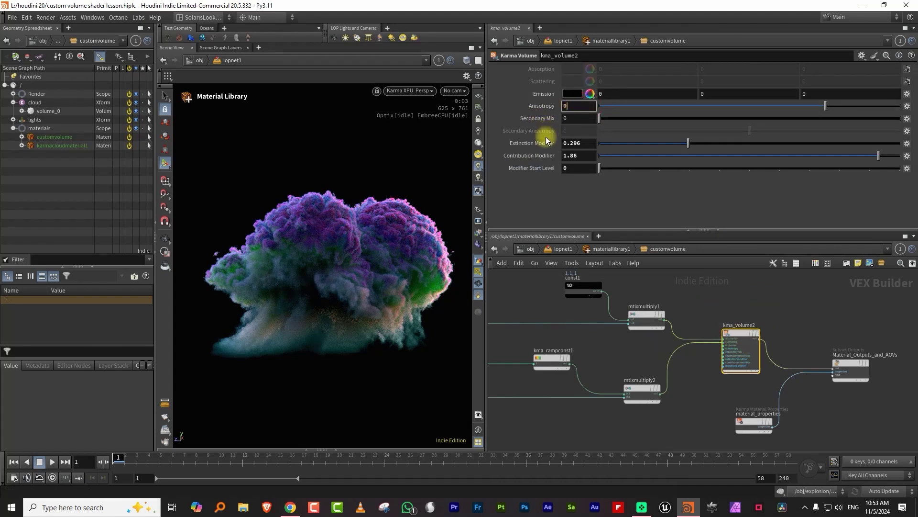
{"action": "key", "text": "Return"}
- Go back to lopnet1 and rotate domelight1 around its vertical axis in the opposite direction to relight the cloud
{"action": "left_click", "coordinate": [594, 250]}
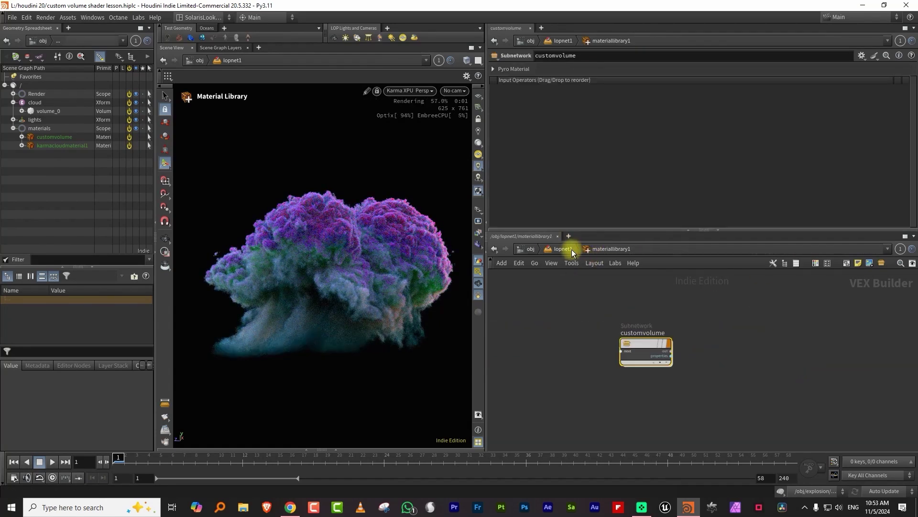
{"action": "left_click", "coordinate": [569, 249]}
{"action": "left_click", "coordinate": [660, 381]}
{"action": "left_click_drag", "start_coordinate": [324, 347], "coordinate": [295, 346]}
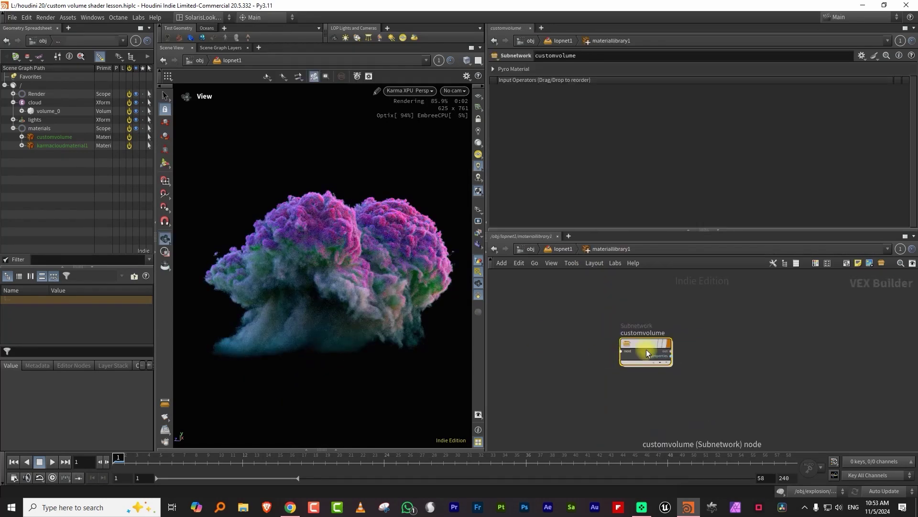
- Inside customvolume, move mtlxpower2, const1 and mtlxmultiply1 up together, away from the scattering branch
{"action": "double_click", "coordinate": [644, 350]}
{"action": "scroll", "coordinate": [800, 349], "scroll_direction": "down", "scroll_amount": 3}
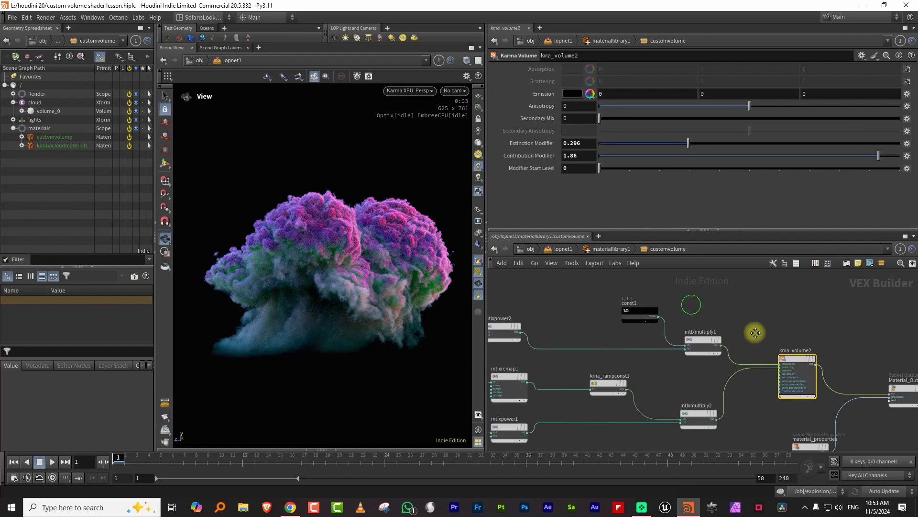
{"action": "left_click_drag", "start_coordinate": [592, 301], "coordinate": [743, 343]}
{"action": "left_click_drag", "start_coordinate": [740, 333], "coordinate": [724, 296]}
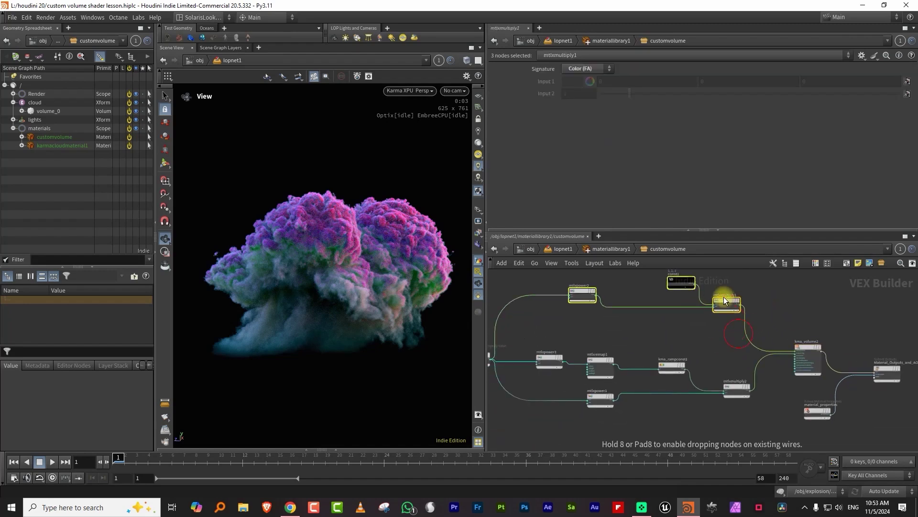
- Move the scattering branch nodes slightly down and place Material_Outputs_and_AOVs farther right of kma_volume2
{"action": "left_click_drag", "start_coordinate": [538, 333], "coordinate": [728, 403]}
{"action": "middle_click_drag", "start_coordinate": [757, 353], "coordinate": [599, 325]}
{"action": "left_click_drag", "start_coordinate": [734, 341], "coordinate": [797, 336]}
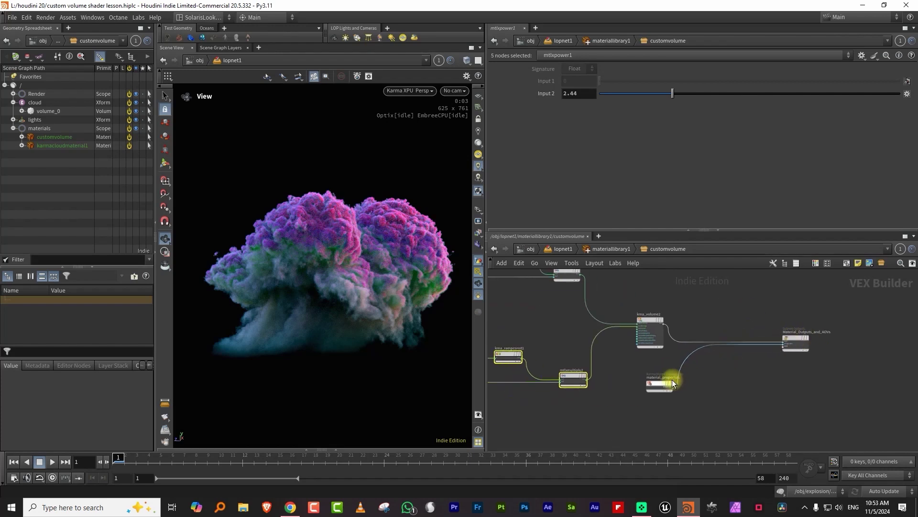
{"action": "scroll", "coordinate": [729, 307], "scroll_direction": "up", "scroll_amount": 2}
{"action": "left_click_drag", "start_coordinate": [685, 329], "coordinate": [664, 363]}
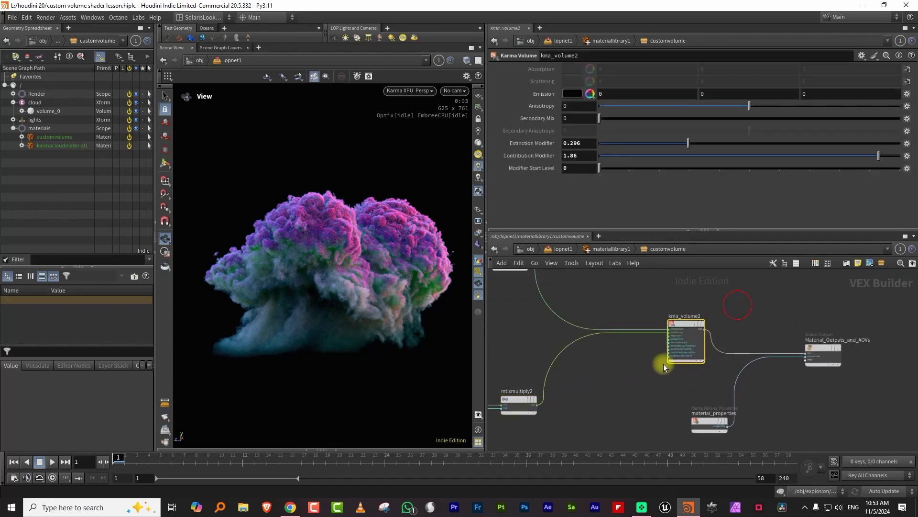
{"action": "middle_click_drag", "start_coordinate": [693, 288], "coordinate": [698, 321]}
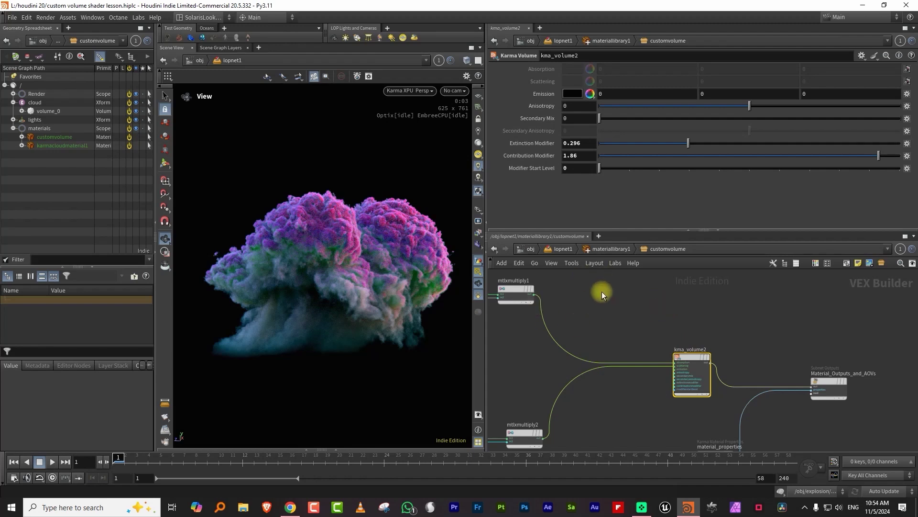
- Return to lopnet1 and display the explosion SOP Import node
{"action": "left_click", "coordinate": [606, 249]}
{"action": "left_click", "coordinate": [561, 249]}
{"action": "middle_click_drag", "start_coordinate": [729, 297], "coordinate": [655, 343]}
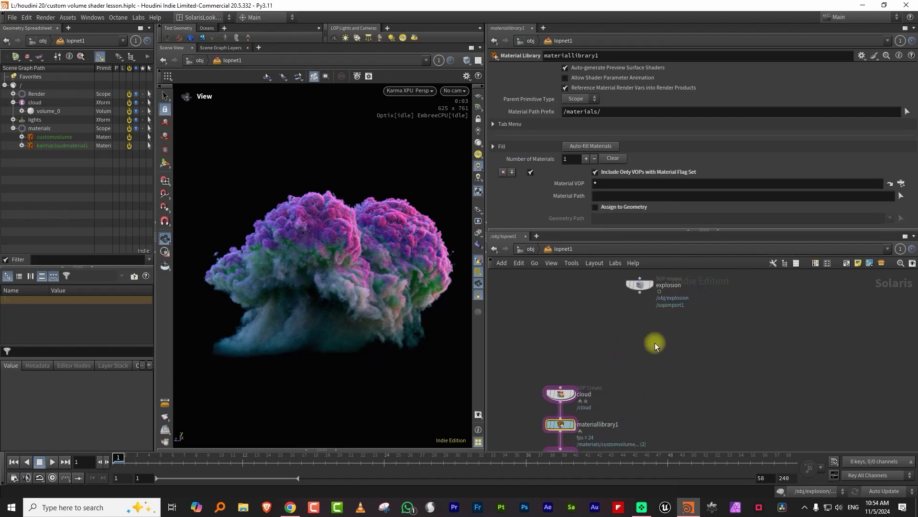
{"action": "scroll", "coordinate": [707, 349], "scroll_direction": "up", "scroll_amount": 3}
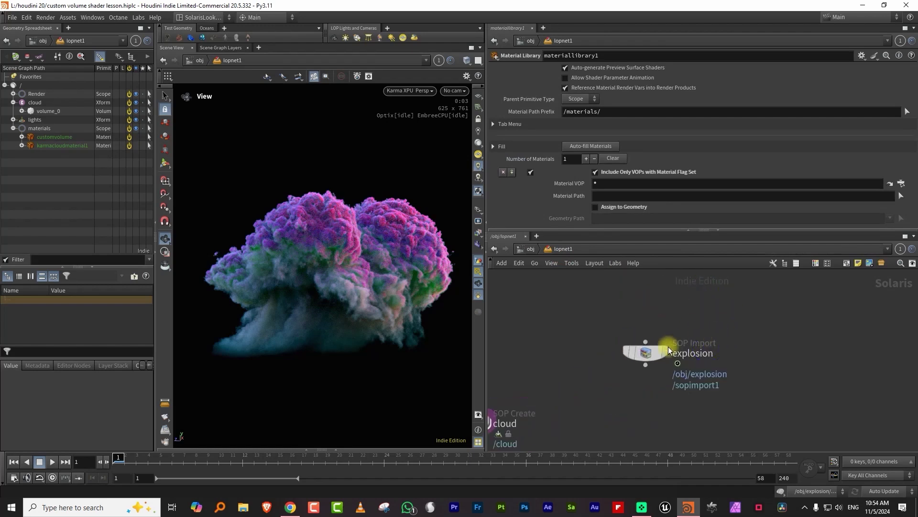
{"action": "left_click", "coordinate": [664, 349]}
{"action": "left_click", "coordinate": [683, 352]}
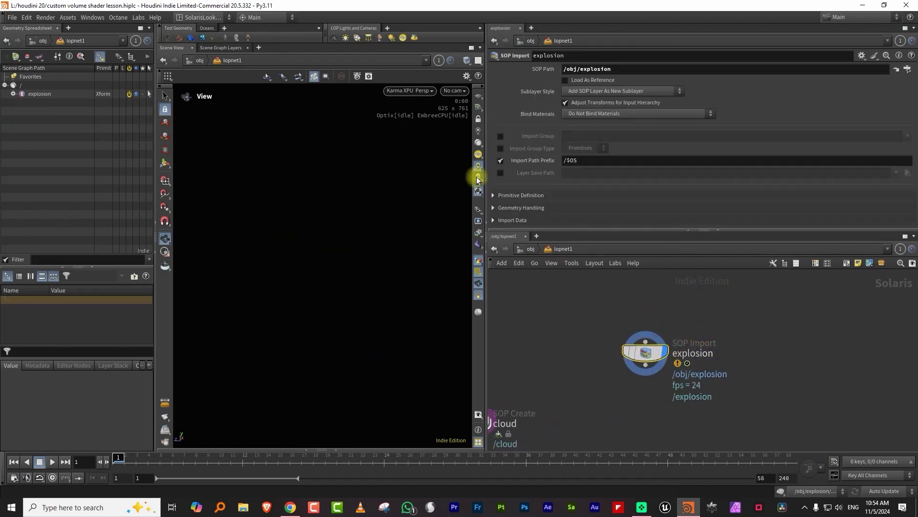
- Switch the viewport from Karma XPU to the standard display, scrub the timeline to preview the explosion, and return to frame 1
{"action": "left_click", "coordinate": [417, 91]}
{"action": "left_click", "coordinate": [421, 126]}
{"action": "left_click_drag", "start_coordinate": [148, 459], "coordinate": [271, 461]}
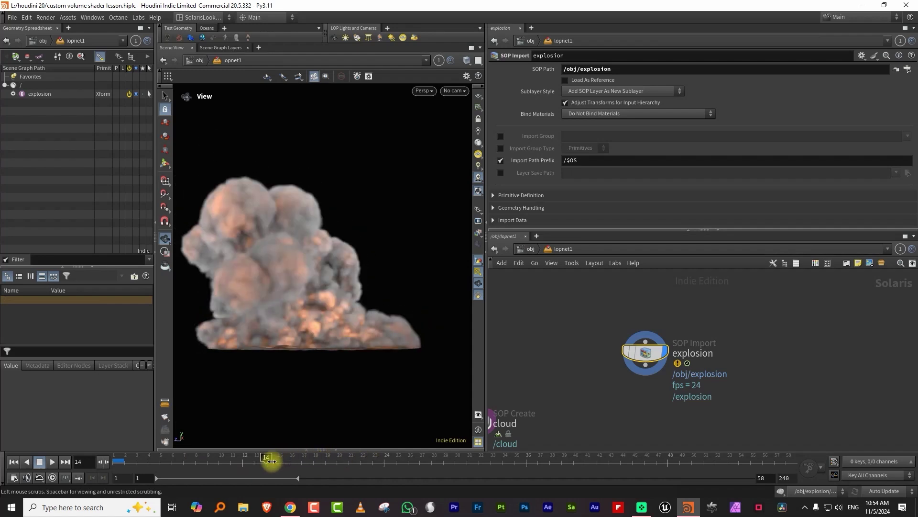
{"action": "left_click_drag", "start_coordinate": [174, 458], "coordinate": [118, 462]}
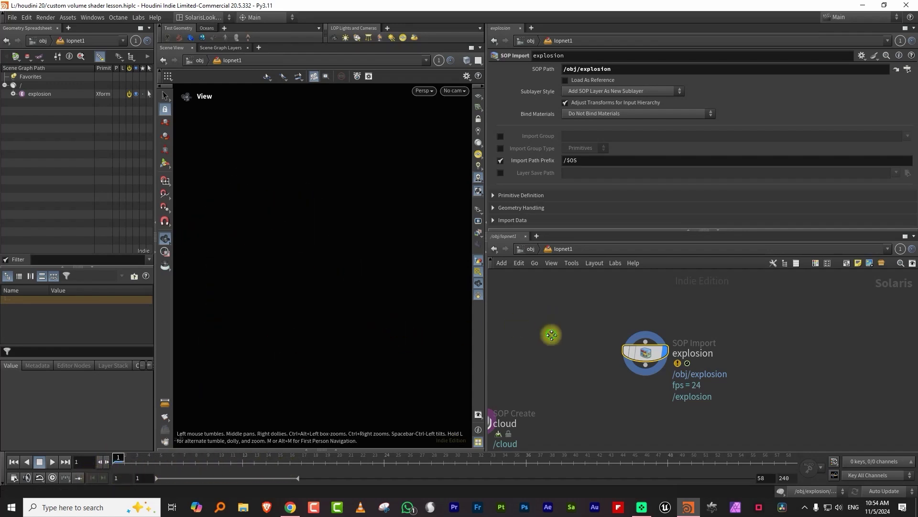
- Place the explosion SOP Import above materiallibrary1 and wire its output into materiallibrary1
{"action": "middle_click_drag", "start_coordinate": [577, 352], "coordinate": [644, 299]}
{"action": "right_click_drag", "start_coordinate": [644, 299], "coordinate": [609, 331]}
{"action": "left_click_drag", "start_coordinate": [591, 332], "coordinate": [544, 297]}
{"action": "left_click_drag", "start_coordinate": [692, 294], "coordinate": [592, 309]}
{"action": "scroll", "coordinate": [635, 333], "scroll_direction": "up", "scroll_amount": 2}
{"action": "left_click", "coordinate": [630, 308]}
{"action": "left_click", "coordinate": [584, 363]}
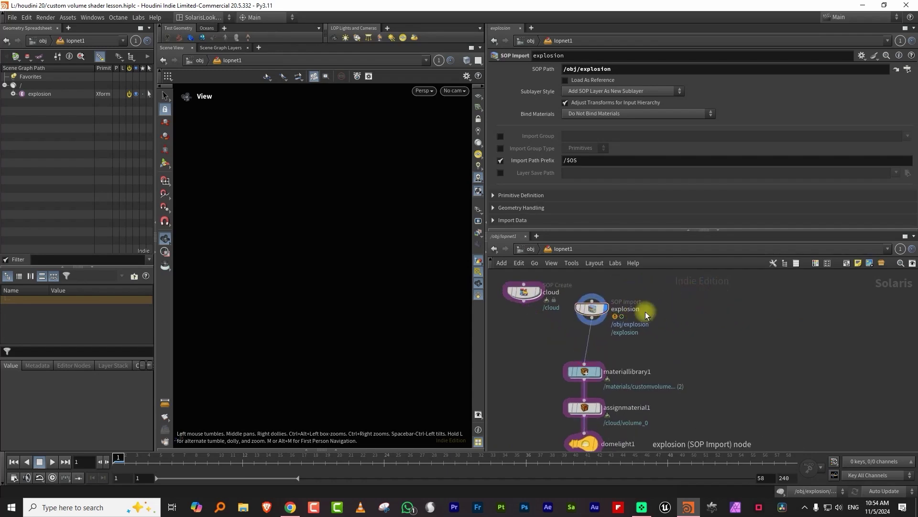
- Render the viewport with Karma XPU, go to frame 6, and display karmarendersettings
{"action": "left_click", "coordinate": [424, 92]}
{"action": "left_click", "coordinate": [437, 144]}
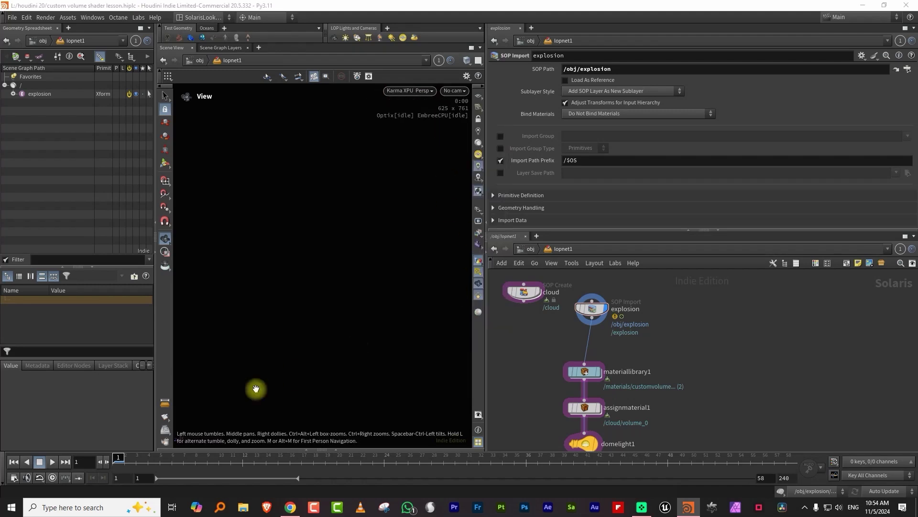
{"action": "left_click_drag", "start_coordinate": [157, 459], "coordinate": [161, 464]}
{"action": "middle_click_drag", "start_coordinate": [704, 396], "coordinate": [702, 275]}
{"action": "left_click", "coordinate": [601, 360]}
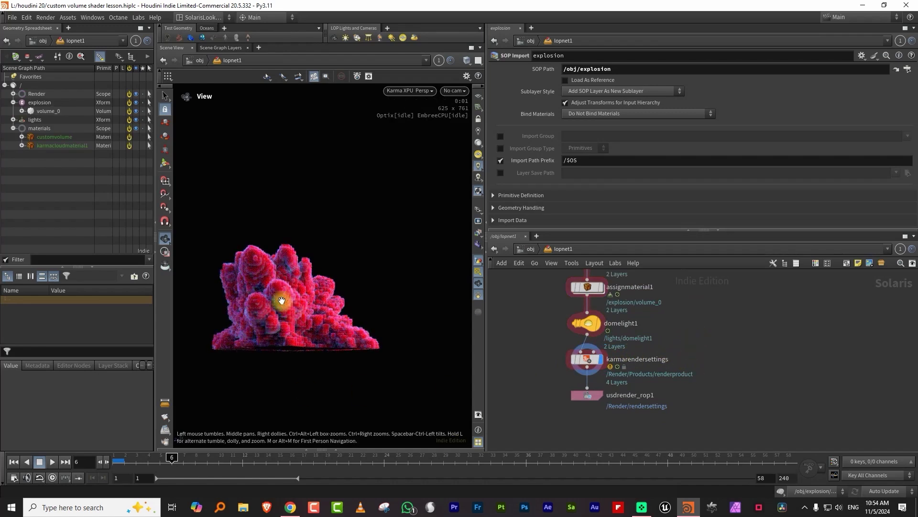
- Scrub the timeline through the explosion's later frames to check the rendered material, and return to frame 5
{"action": "middle_click_drag", "start_coordinate": [678, 345], "coordinate": [699, 482]}
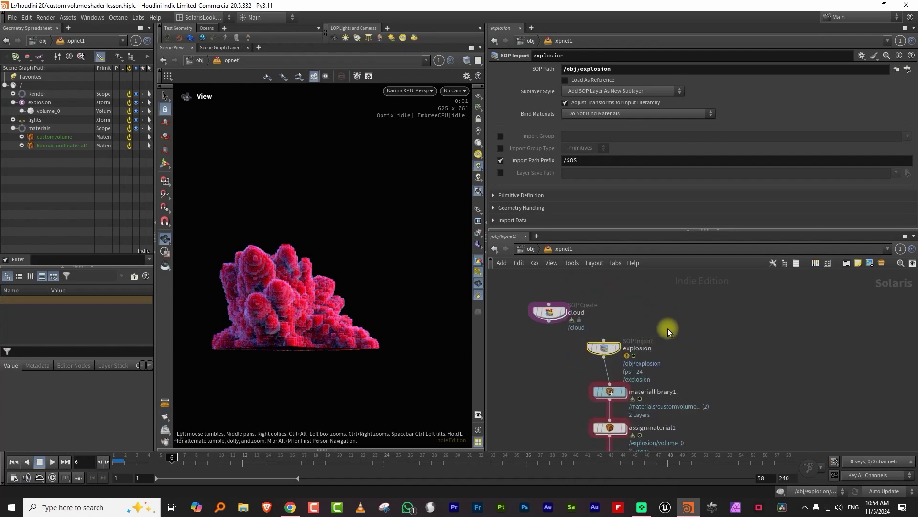
{"action": "left_click_drag", "start_coordinate": [218, 456], "coordinate": [365, 457]}
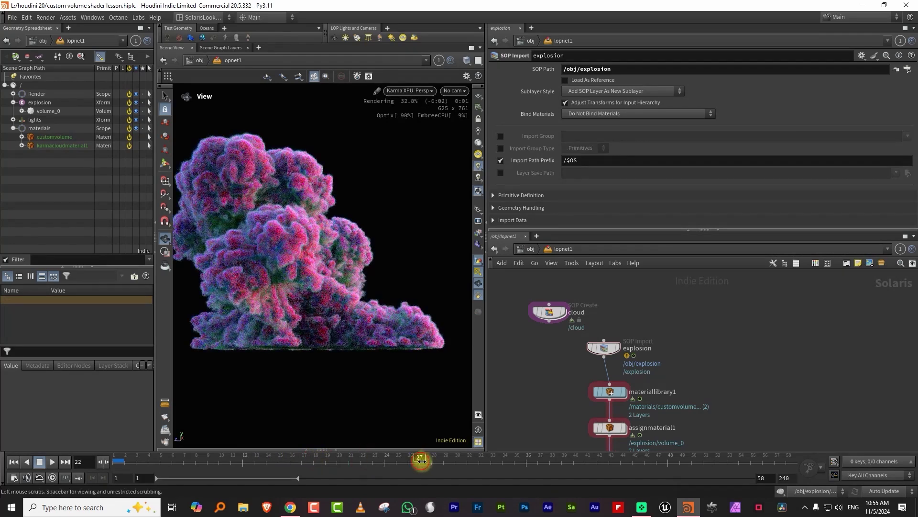
{"action": "left_click_drag", "start_coordinate": [488, 460], "coordinate": [419, 460]}
{"action": "left_click_drag", "start_coordinate": [314, 461], "coordinate": [164, 458]}
- Open the customvolume subnetwork inside materiallibrary1 and enlarge the network editor
{"action": "middle_click_drag", "start_coordinate": [687, 314], "coordinate": [757, 273]}
{"action": "middle_click_drag", "start_coordinate": [742, 324], "coordinate": [707, 296]}
{"action": "double_click", "coordinate": [646, 323]}
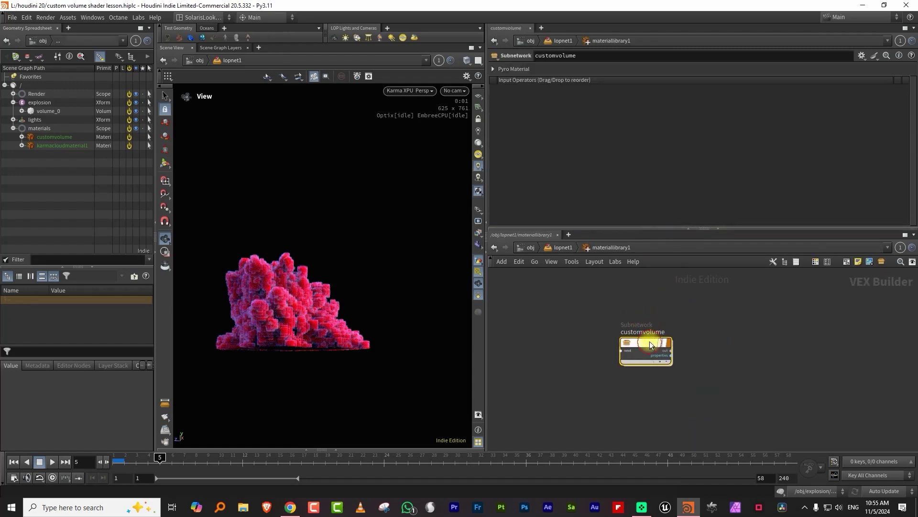
{"action": "double_click", "coordinate": [650, 341]}
{"action": "left_click_drag", "start_coordinate": [651, 228], "coordinate": [651, 183]}
{"action": "scroll", "coordinate": [718, 308], "scroll_direction": "up", "scroll_amount": 6}
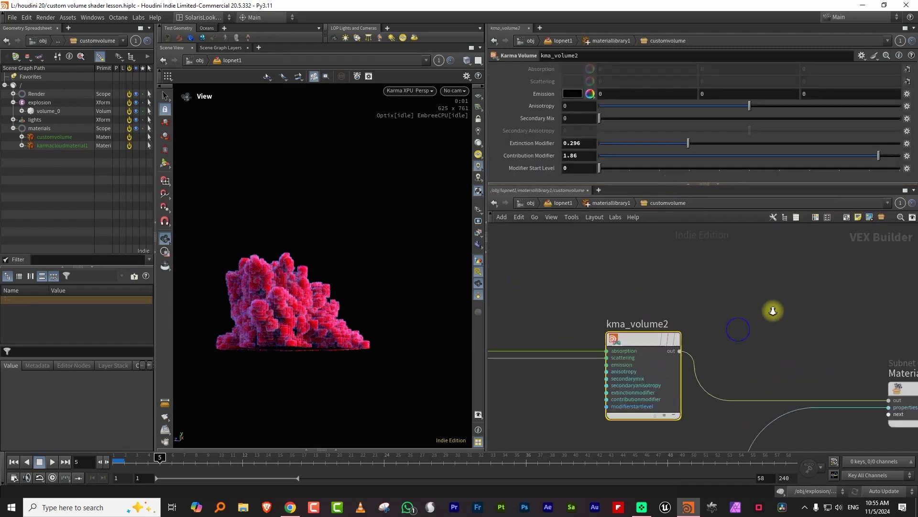
- Duplicate the density geometry property node below the scattering branch, rename the copy flame, and set its Geomprop to flame
{"action": "scroll", "coordinate": [830, 290], "scroll_direction": "down", "scroll_amount": 5}
{"action": "scroll", "coordinate": [652, 293], "scroll_direction": "up", "scroll_amount": 3}
{"action": "left_click", "coordinate": [579, 292]}
{"action": "middle_click_drag", "start_coordinate": [584, 351], "coordinate": [572, 328]}
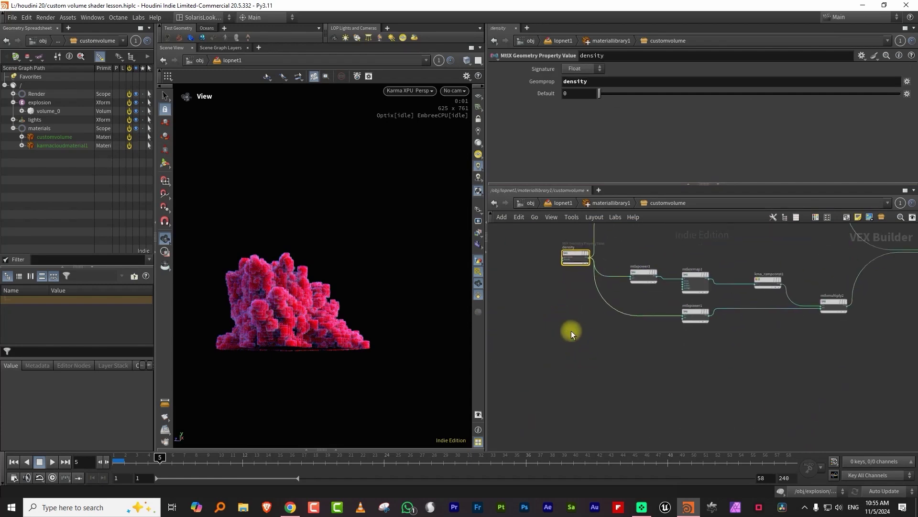
{"action": "key", "text": "ctrl+c"}
{"action": "key", "text": "ctrl+v"}
{"action": "left_click_drag", "start_coordinate": [594, 343], "coordinate": [665, 363]}
{"action": "scroll", "coordinate": [676, 346], "scroll_direction": "up", "scroll_amount": 3}
{"action": "left_click", "coordinate": [636, 361]}
{"action": "type", "text": "flame"}
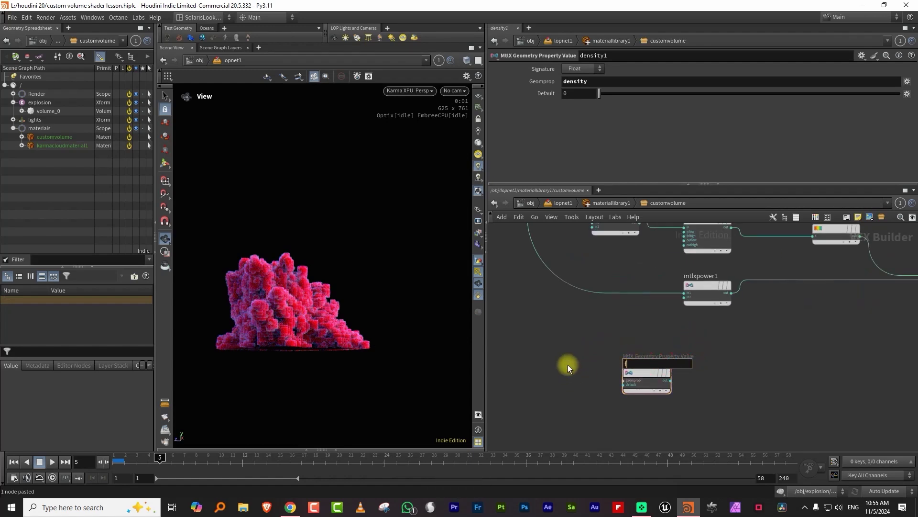
{"action": "key", "text": "Return"}
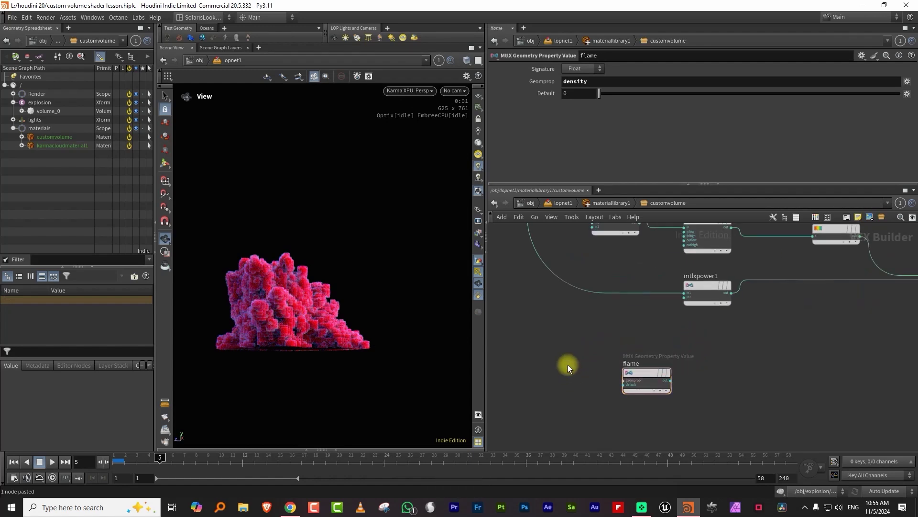
{"action": "double_click", "coordinate": [592, 80]}
{"action": "key", "text": "Return"}
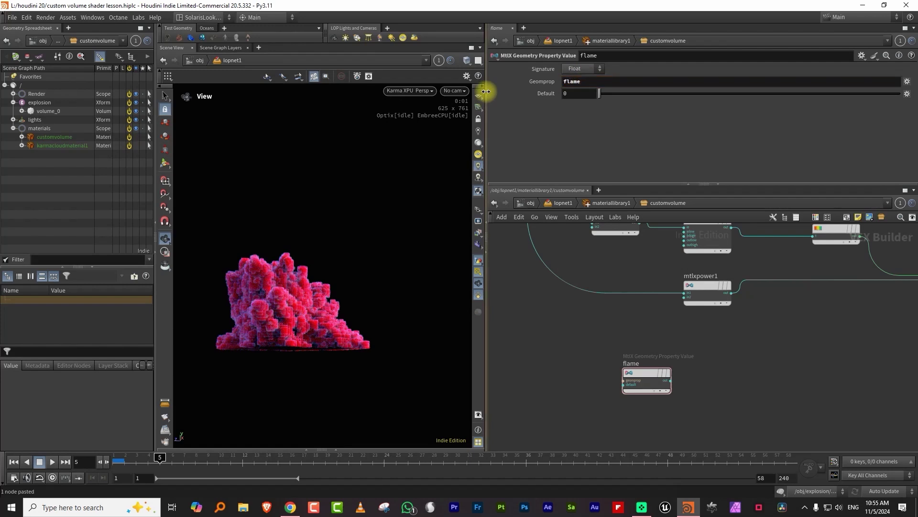
- Duplicate the flame node, set the copy's Geomprop to temperature, and name it temperature
{"action": "middle_click_drag", "start_coordinate": [595, 359], "coordinate": [562, 288]}
{"action": "left_click_drag", "start_coordinate": [566, 299], "coordinate": [607, 373]}
{"action": "key", "text": "ctrl+c"}
{"action": "key", "text": "ctrl+v"}
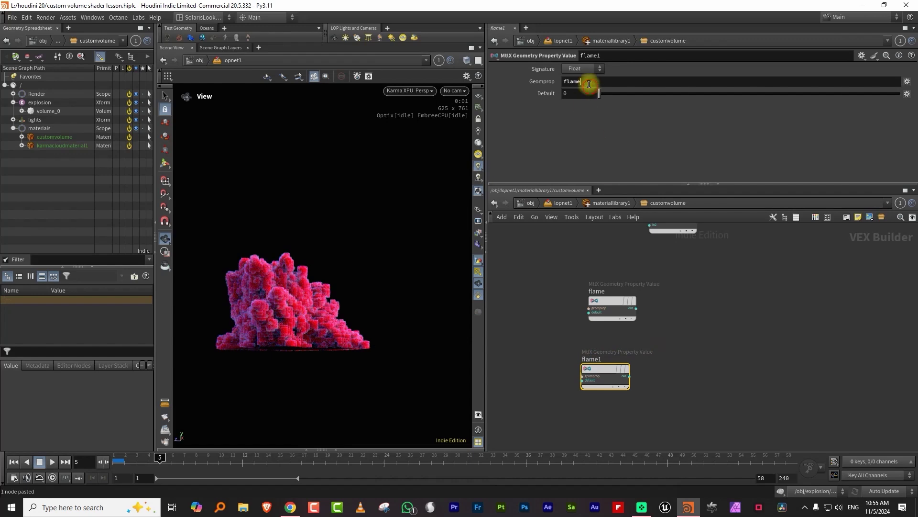
{"action": "key", "text": "BackSpace"}
{"action": "key", "text": "BackSpace"}
{"action": "key", "text": "BackSpace"}
{"action": "key", "text": "BackSpace"}
{"action": "key", "text": "BackSpace"}
{"action": "type", "text": "temperature"}
{"action": "key", "text": "Return"}
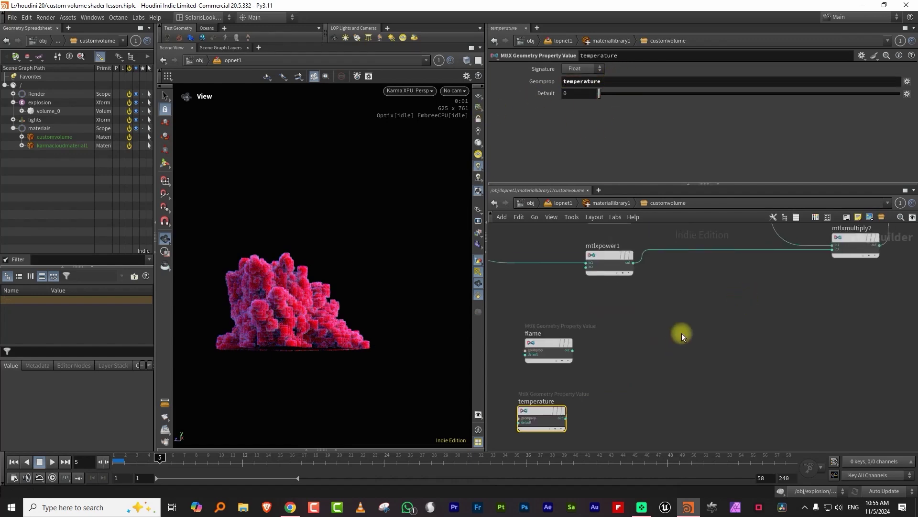
- Add a MtlX Multiply node to the right of the flame and temperature nodes, and align flame above temperature
{"action": "scroll", "coordinate": [682, 325], "scroll_direction": "down", "scroll_amount": 3}
{"action": "middle_click_drag", "start_coordinate": [676, 302], "coordinate": [644, 343]}
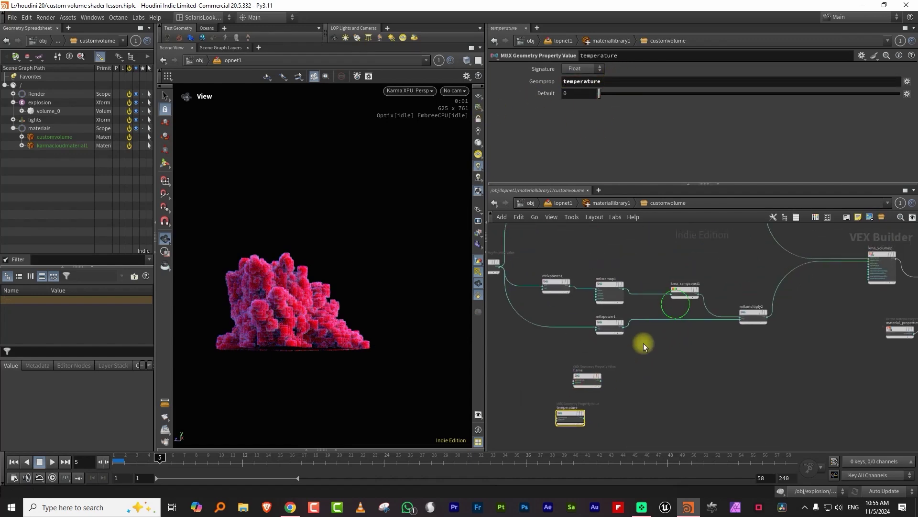
{"action": "key", "text": "Tab"}
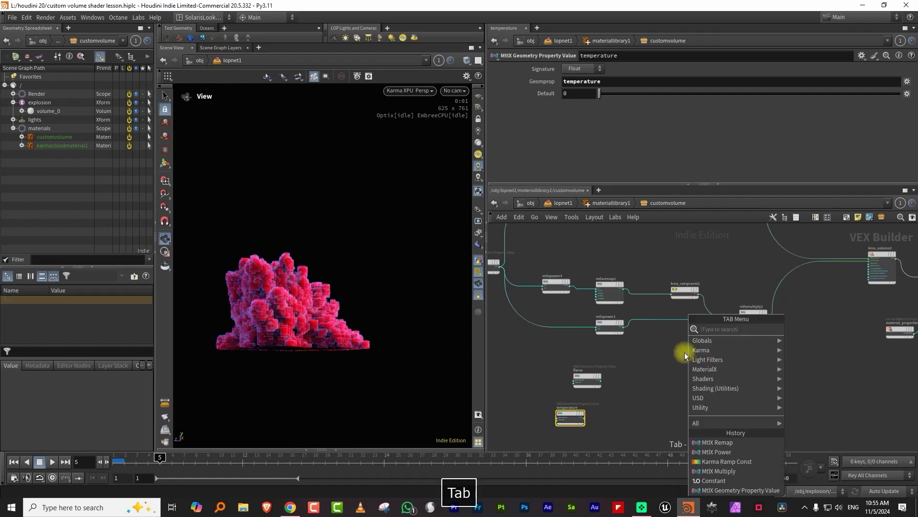
{"action": "mouse_move", "coordinate": [733, 360]}
{"action": "left_click", "coordinate": [805, 325]}
{"action": "left_click", "coordinate": [743, 377]}
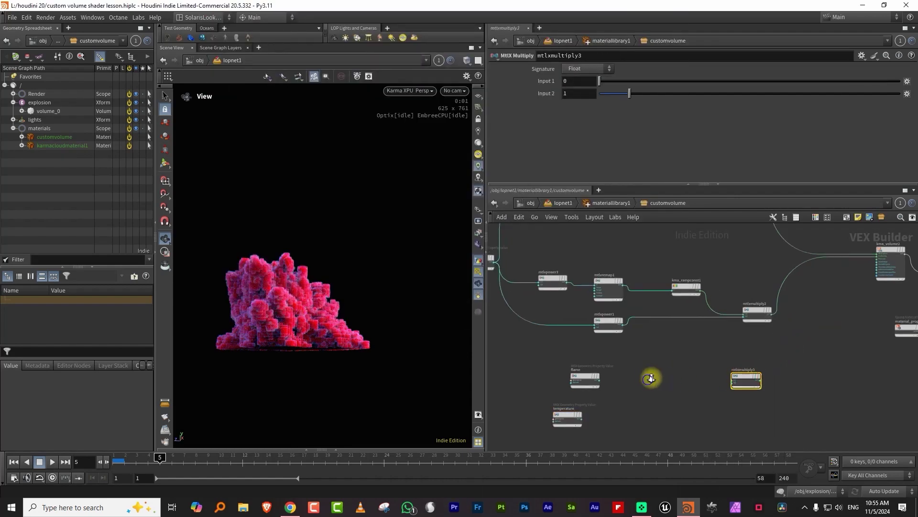
{"action": "scroll", "coordinate": [650, 377], "scroll_direction": "up", "scroll_amount": 2}
{"action": "left_click_drag", "start_coordinate": [576, 378], "coordinate": [558, 375]}
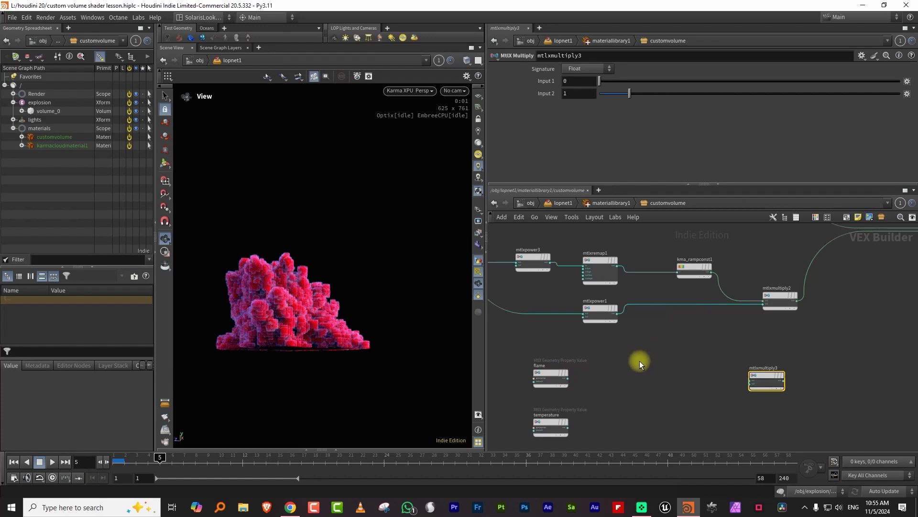
{"action": "key", "text": "Tab"}
{"action": "type", "text": "con"}
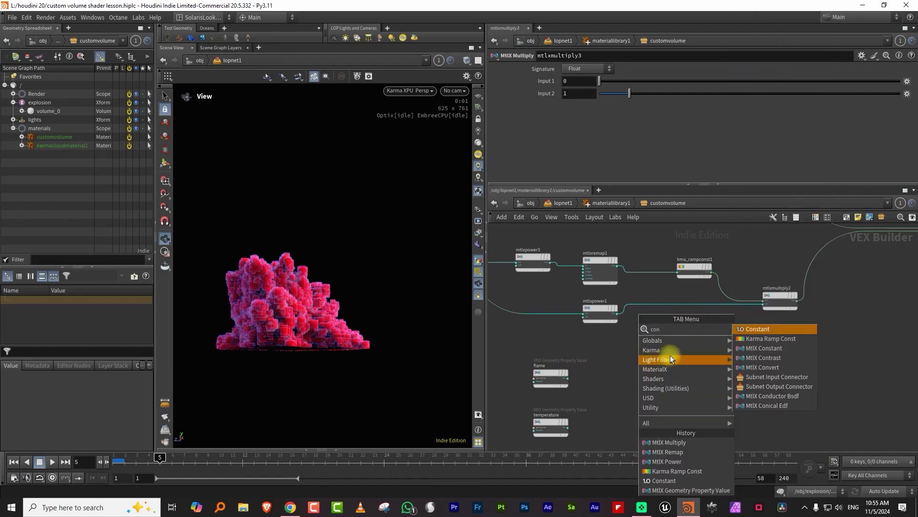
{"action": "key", "text": "Escape"}
- Add a Karma Ramp Const node beside flame and connect the flame output to its input
{"action": "key", "text": "Tab"}
{"action": "type", "text": "ramp"}
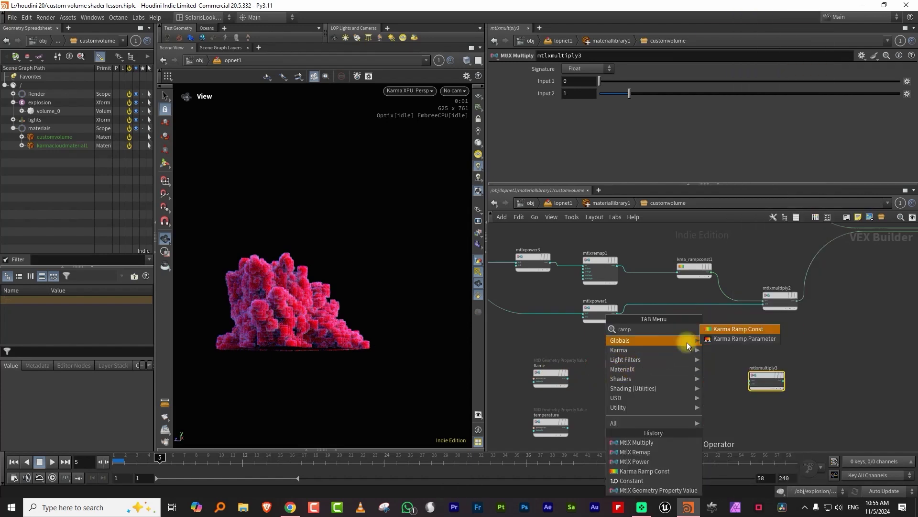
{"action": "left_click", "coordinate": [746, 329]}
{"action": "left_click", "coordinate": [672, 349]}
{"action": "left_click", "coordinate": [560, 380]}
{"action": "left_click", "coordinate": [667, 351]}
{"action": "left_click_drag", "start_coordinate": [556, 374], "coordinate": [526, 367]}
{"action": "left_click_drag", "start_coordinate": [675, 343], "coordinate": [640, 337]}
{"action": "left_click", "coordinate": [735, 320]}
- Add a MtlX Power node fed by flame, and connect kma_rampconst2 and the power node to the inputs of mtlxmultiply3
{"action": "mouse_move", "coordinate": [652, 375]}
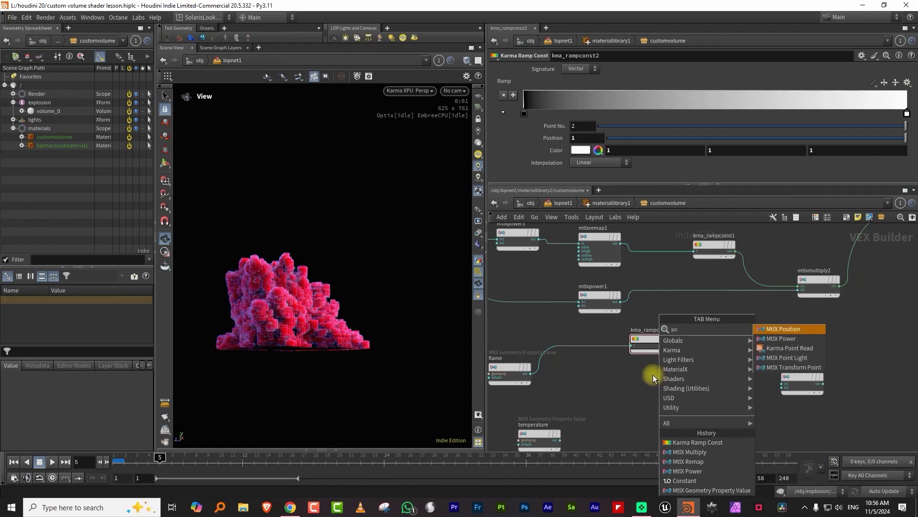
{"action": "left_click", "coordinate": [776, 329]}
{"action": "left_click", "coordinate": [672, 390]}
{"action": "left_click", "coordinate": [669, 346]}
{"action": "left_click", "coordinate": [783, 383]}
{"action": "left_click", "coordinate": [692, 393]}
{"action": "left_click", "coordinate": [782, 387]}
- Add another MtlX Multiply node, connect mtlxmultiply3 to its first input with a Vector 3 signature, and rename it intensity
{"action": "middle_click_drag", "start_coordinate": [842, 340], "coordinate": [774, 351]}
{"action": "key", "text": "Tab"}
{"action": "type", "text": "mul"}
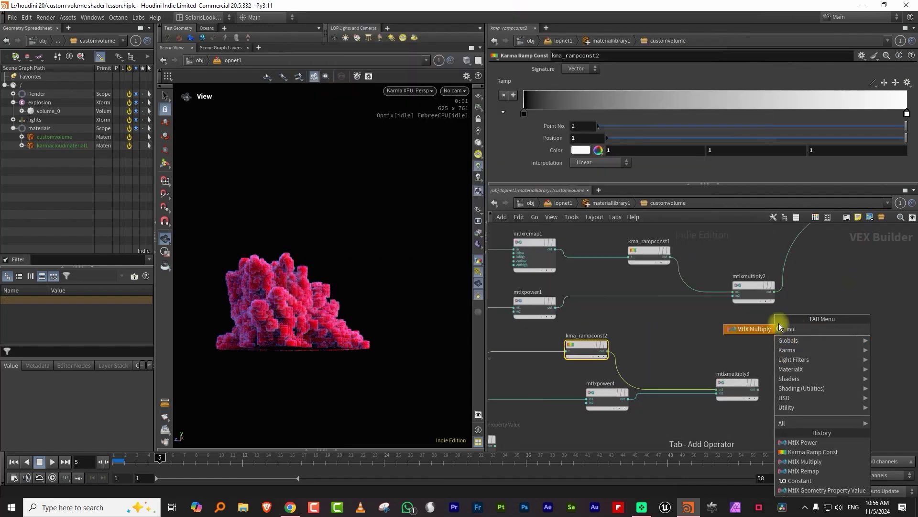
{"action": "left_click", "coordinate": [771, 326]}
{"action": "left_click", "coordinate": [814, 341]}
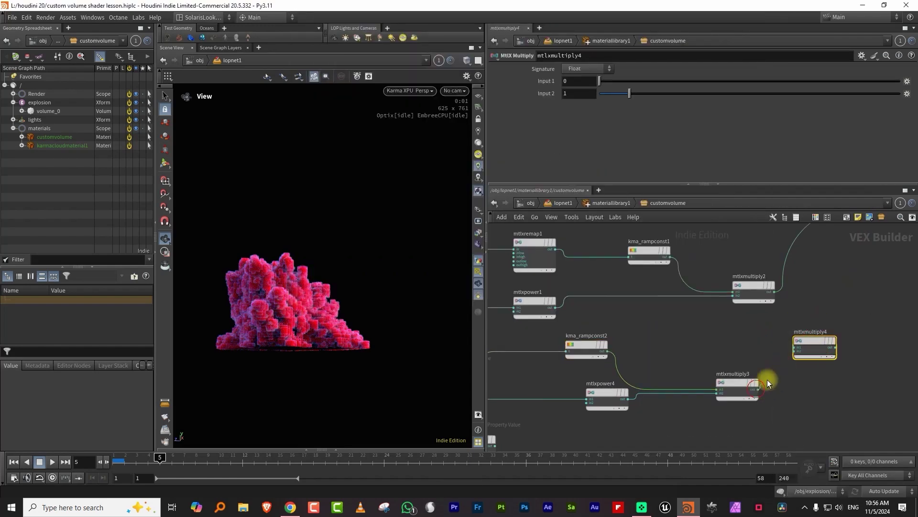
{"action": "left_click", "coordinate": [787, 346]}
{"action": "right_click", "coordinate": [821, 353]}
{"action": "left_click_drag", "start_coordinate": [805, 314], "coordinate": [820, 377]}
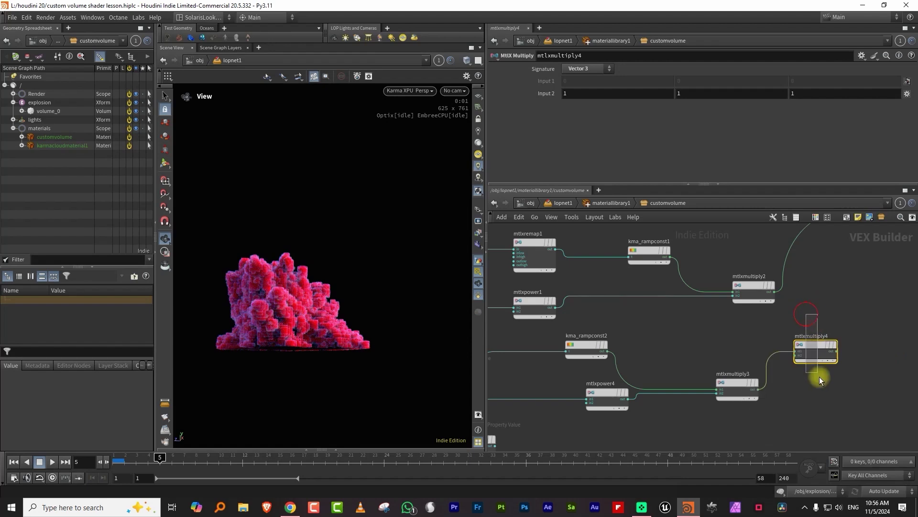
{"action": "double_click", "coordinate": [812, 336]}
{"action": "type", "text": "intensity"}
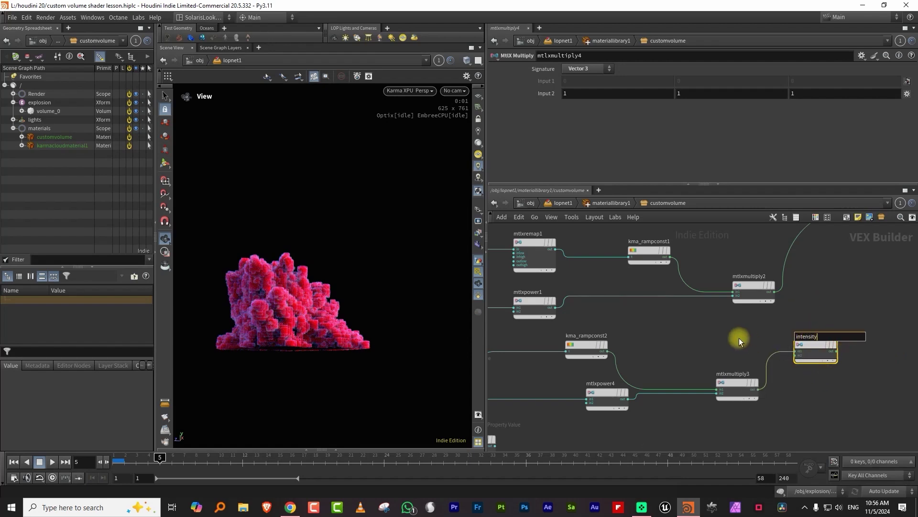
{"action": "key", "text": "Return"}
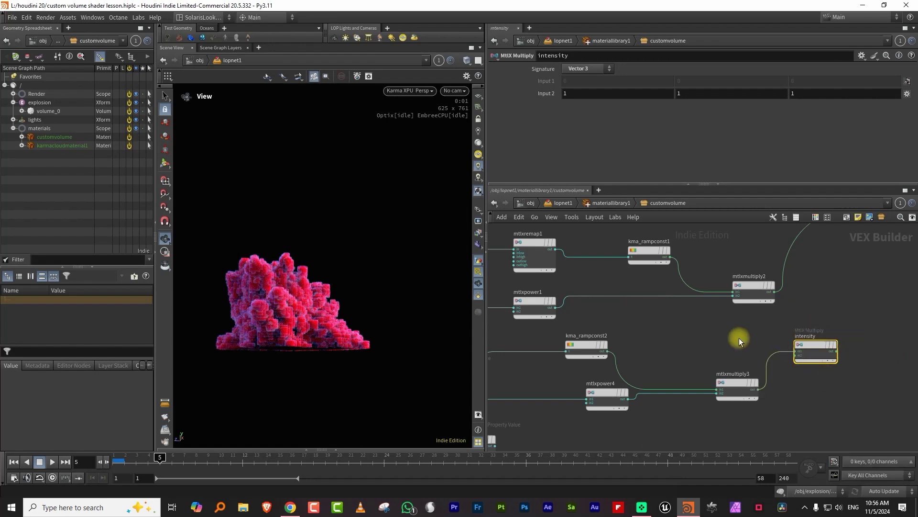
- Save the scene and connect the intensity node's output to the emission input of kma_volume2
{"action": "middle_click_drag", "start_coordinate": [864, 302], "coordinate": [723, 343]}
{"action": "left_click", "coordinate": [669, 420]}
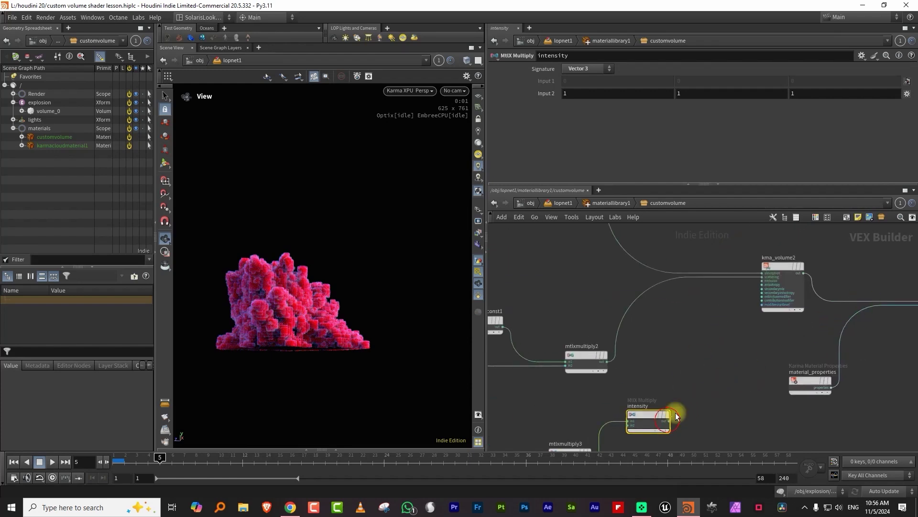
{"action": "left_click", "coordinate": [710, 354]}
{"action": "key", "text": "ctrl+s"}
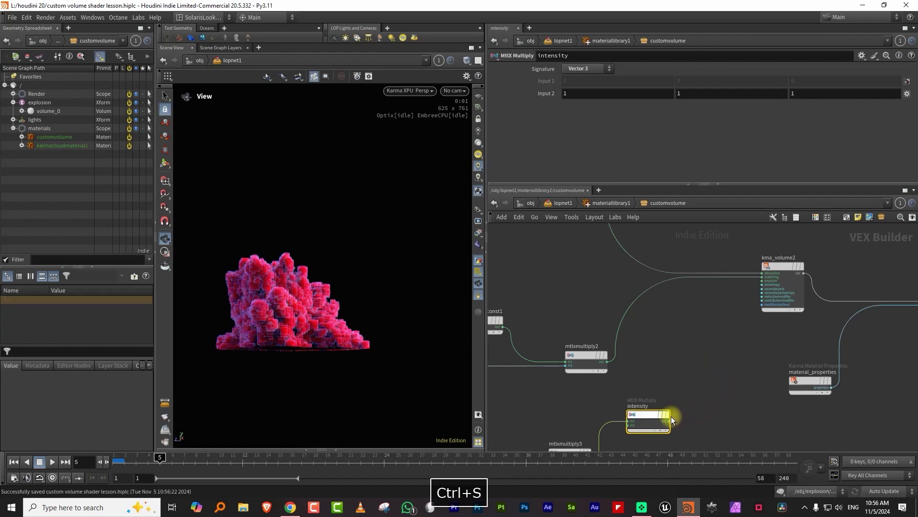
{"action": "left_click", "coordinate": [669, 421]}
{"action": "left_click", "coordinate": [760, 281]}
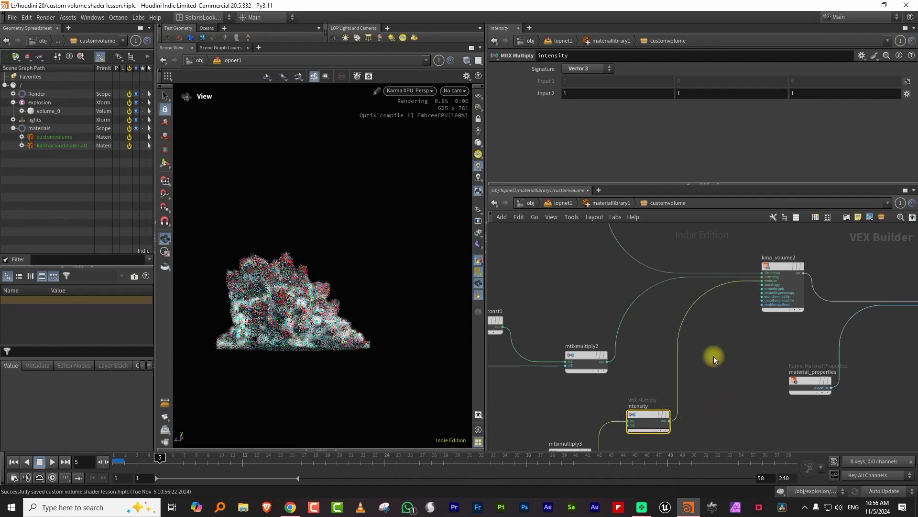
- Scrub to earlier frames and stop on frame 4 to check the explosion's emission in the render
{"action": "middle_click_drag", "start_coordinate": [711, 368], "coordinate": [777, 320]}
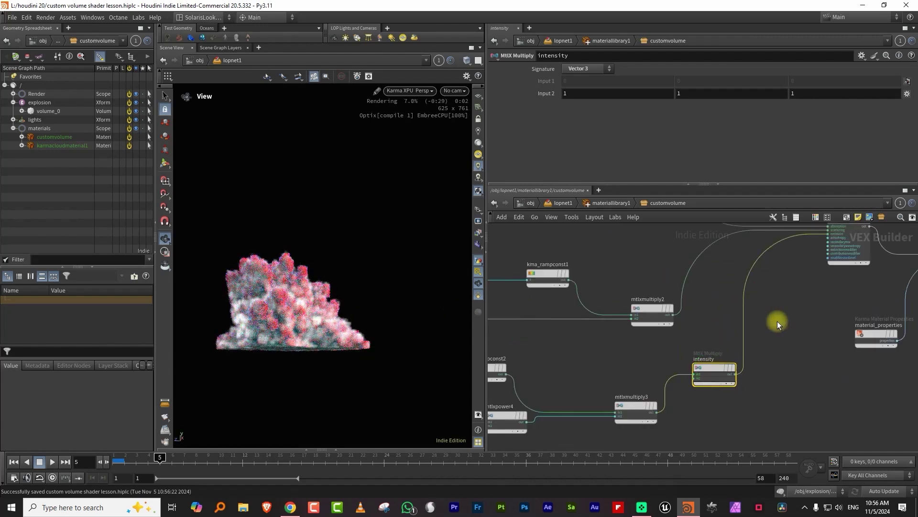
{"action": "scroll", "coordinate": [793, 323], "scroll_direction": "down", "scroll_amount": 2}
{"action": "middle_click_drag", "start_coordinate": [627, 342], "coordinate": [710, 317]}
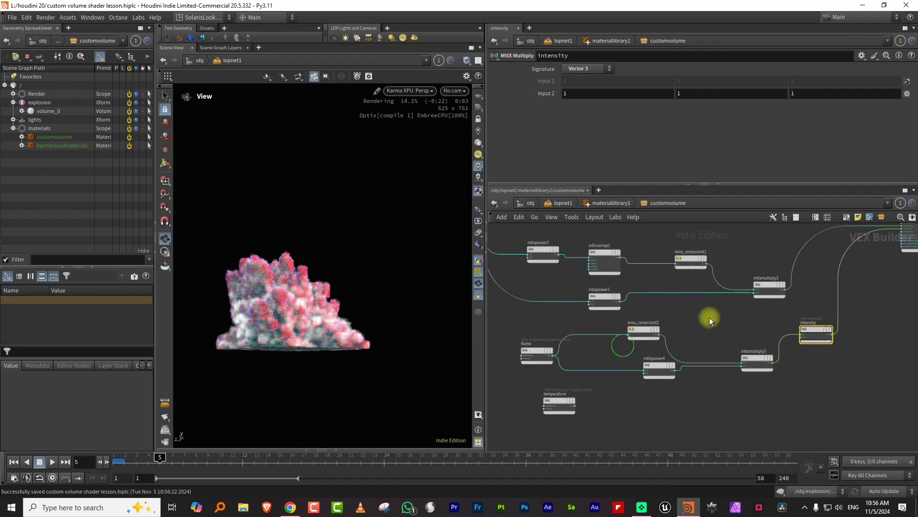
{"action": "left_click_drag", "start_coordinate": [161, 461], "coordinate": [136, 460]}
{"action": "left_click", "coordinate": [148, 459]}
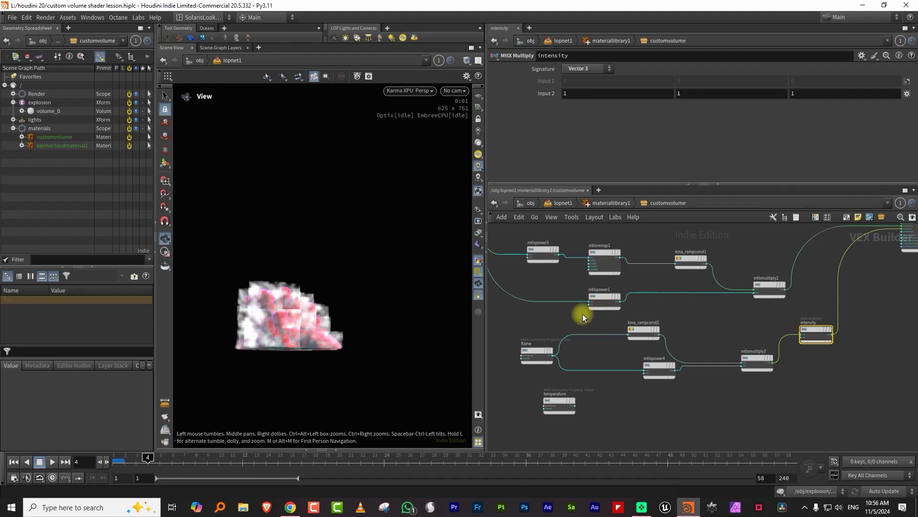
- Insert a MtlX Multiply node on the wire between the flame node and mtlxpower4
{"action": "middle_click_drag", "start_coordinate": [582, 313], "coordinate": [650, 304]}
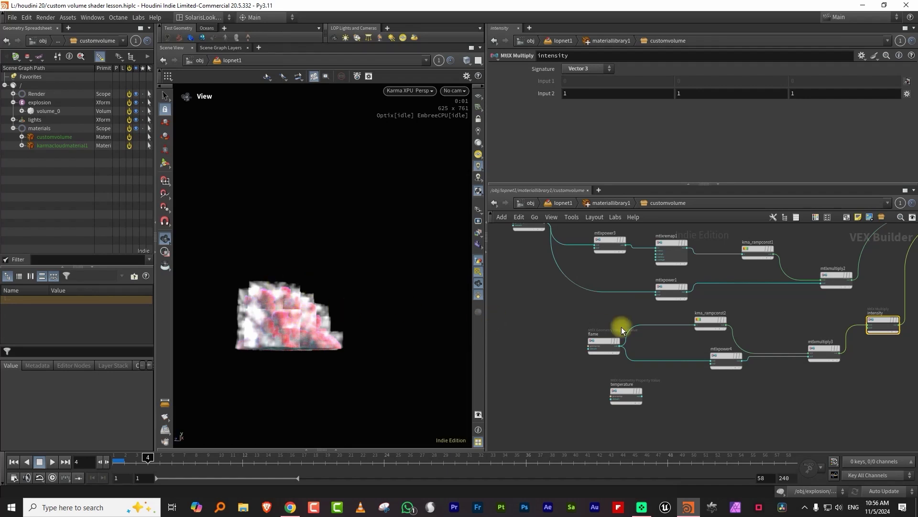
{"action": "middle_click_drag", "start_coordinate": [574, 311], "coordinate": [653, 338]}
{"action": "left_click_drag", "start_coordinate": [681, 365], "coordinate": [638, 365]}
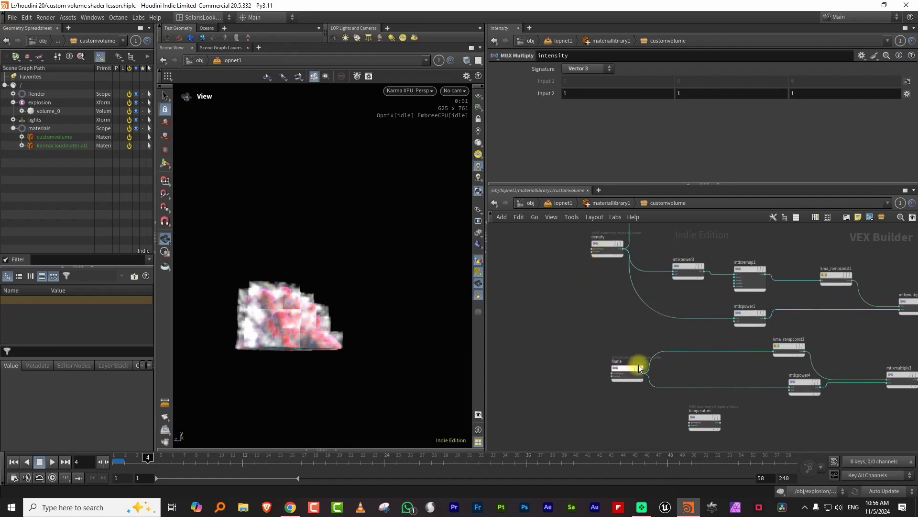
{"action": "key", "text": "Tab"}
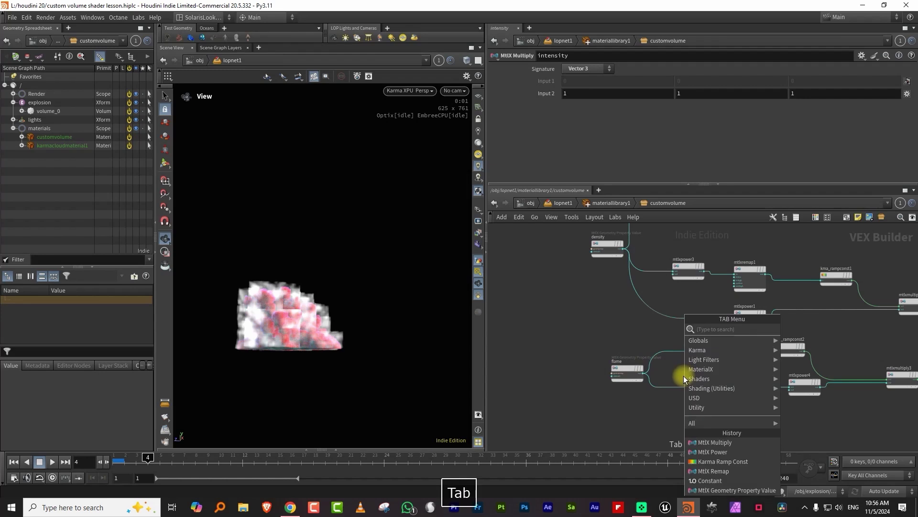
{"action": "type", "text": "mul"}
{"action": "left_click", "coordinate": [796, 330]}
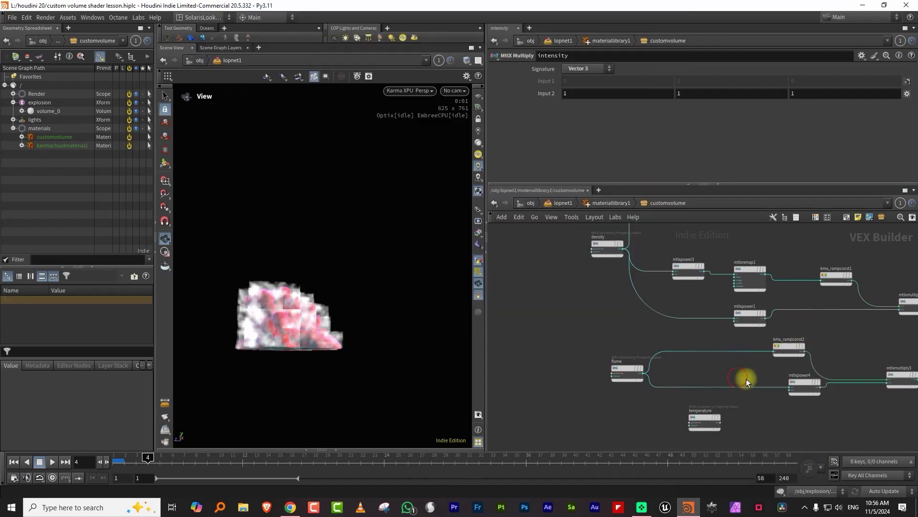
{"action": "left_click", "coordinate": [734, 382]}
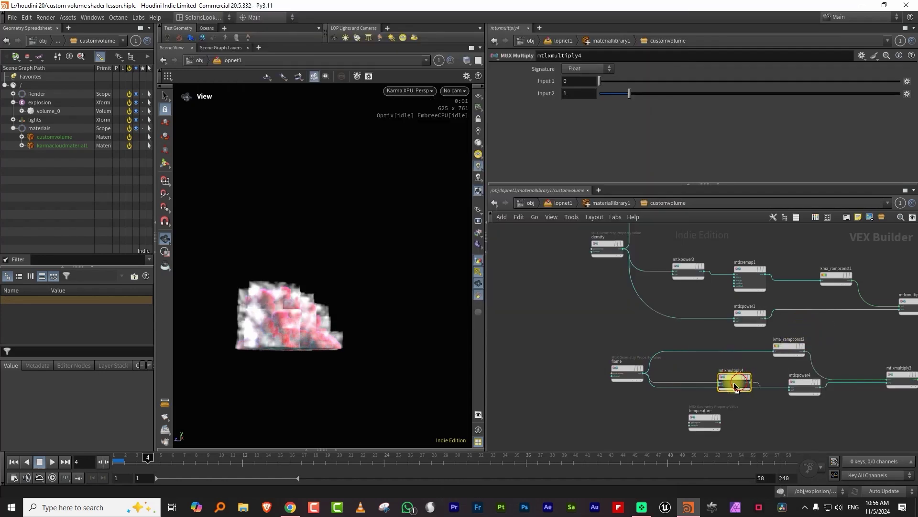
- Connect density to the second input of mtlxmultiply4, cutting and restoring the wire once to compare the render
{"action": "left_click", "coordinate": [622, 245]}
{"action": "left_click", "coordinate": [701, 390]}
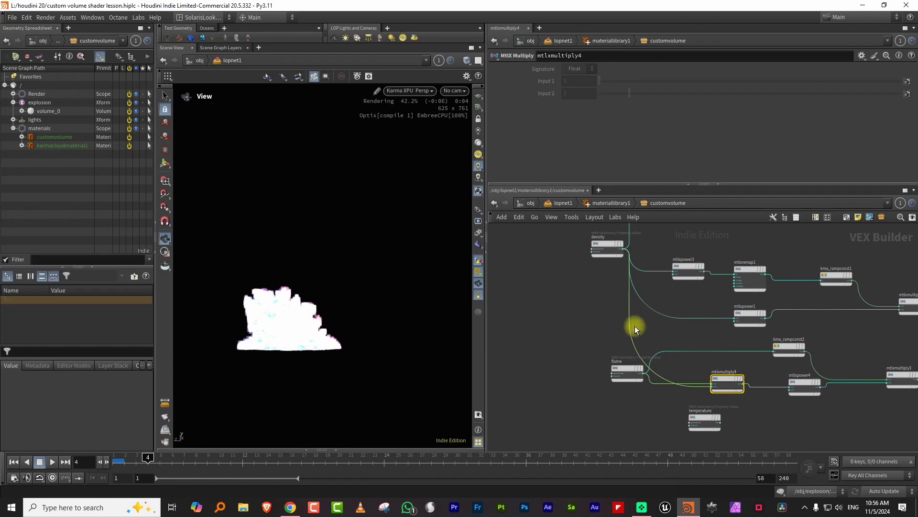
{"action": "key", "text": "y"}
{"action": "left_click_drag", "start_coordinate": [636, 311], "coordinate": [596, 332]}
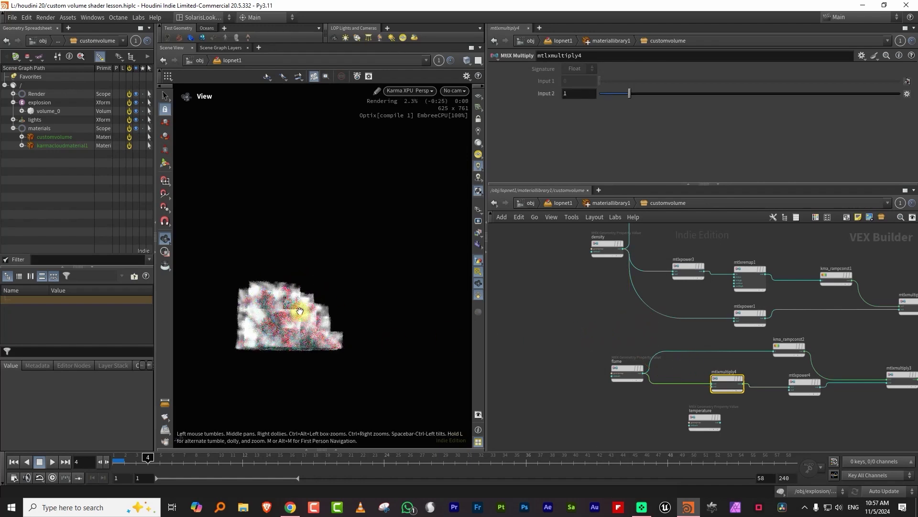
{"action": "left_click", "coordinate": [624, 244]}
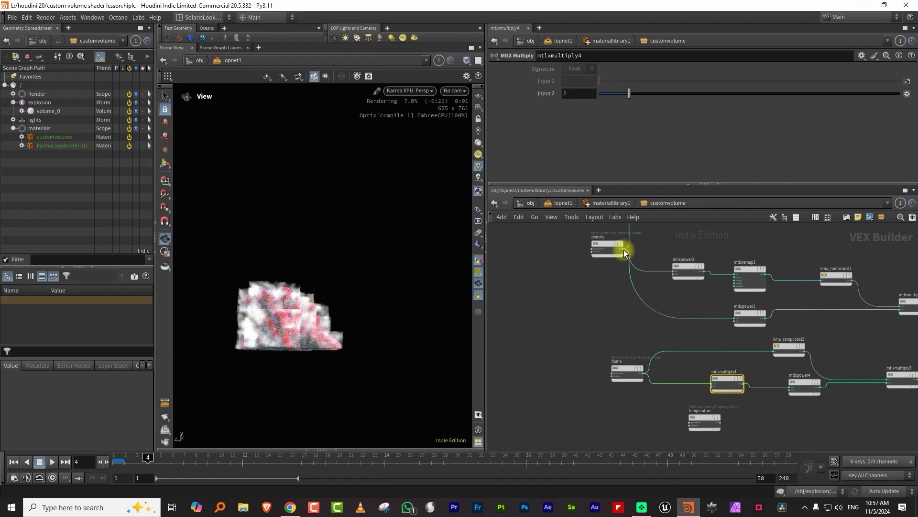
{"action": "left_click", "coordinate": [705, 388]}
- Add a float Constant node, connect it to the second input of intensity, and set its value to 0.212
{"action": "left_click_drag", "start_coordinate": [625, 369], "coordinate": [588, 368]}
{"action": "middle_click_drag", "start_coordinate": [868, 370], "coordinate": [765, 330]}
{"action": "left_click", "coordinate": [861, 339]}
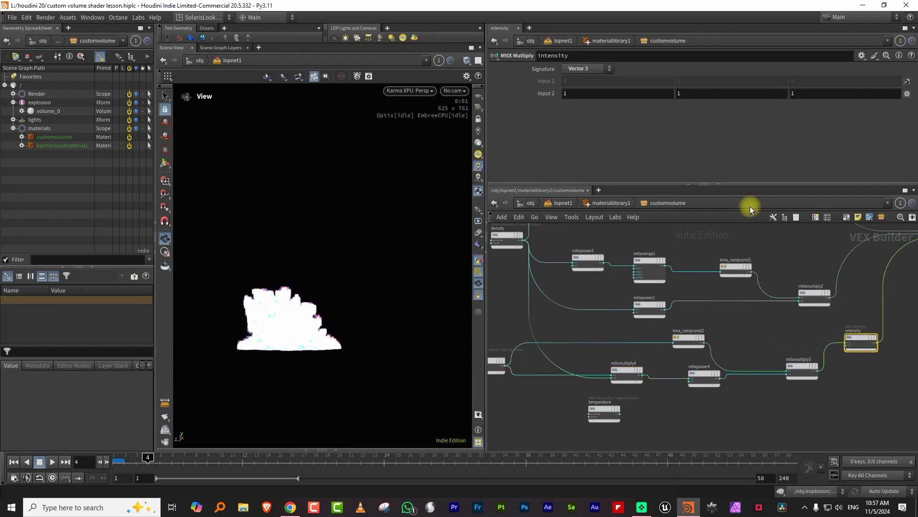
{"action": "scroll", "coordinate": [829, 353], "scroll_direction": "up", "scroll_amount": 5}
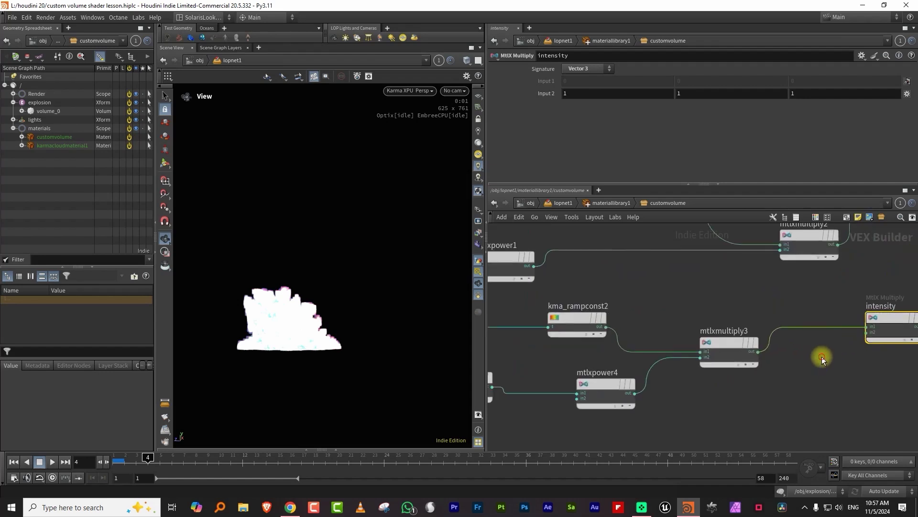
{"action": "key", "text": "Tab"}
{"action": "type", "text": "cons"}
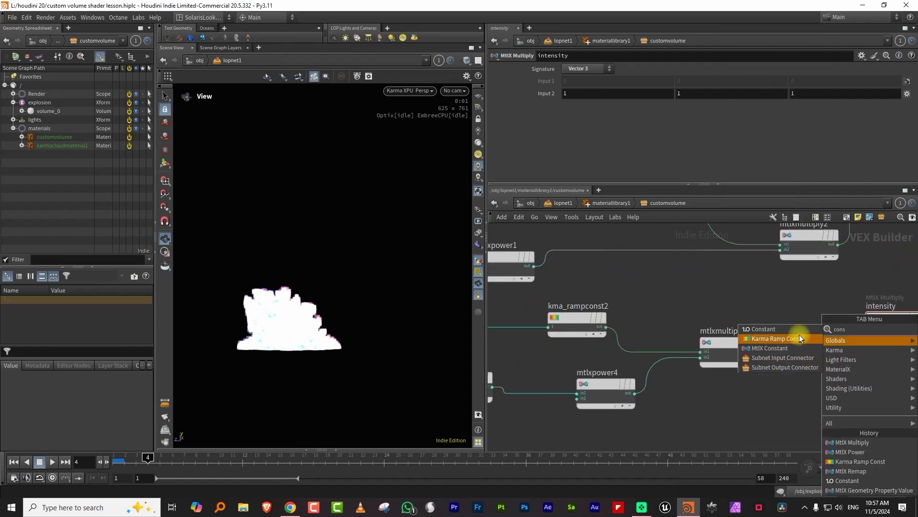
{"action": "left_click", "coordinate": [790, 329]}
{"action": "left_click", "coordinate": [791, 383]}
{"action": "left_click", "coordinate": [822, 396]}
{"action": "left_click", "coordinate": [849, 339]}
{"action": "left_click_drag", "start_coordinate": [613, 82], "coordinate": [662, 84]}
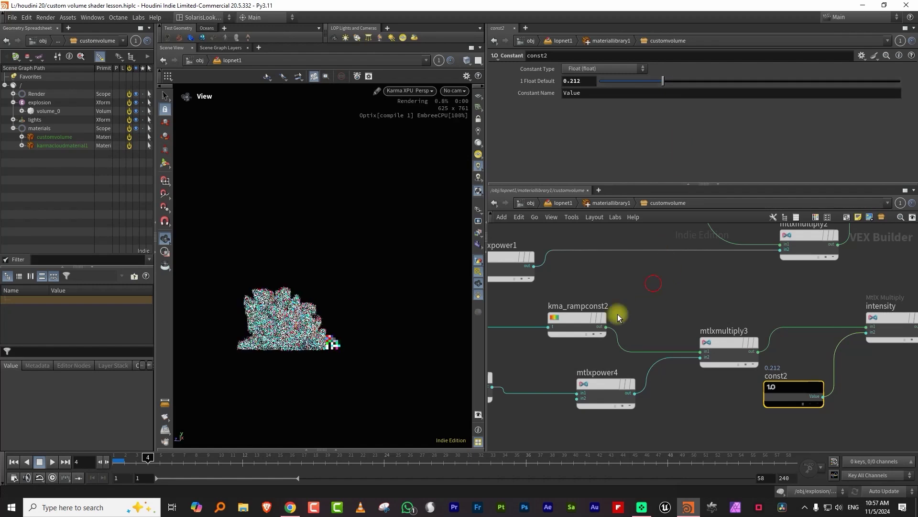
- Set the end colour of kma_rampconst2 to green (0.142, 1, 0.5138) and go to frame 14
{"action": "left_click", "coordinate": [601, 317]}
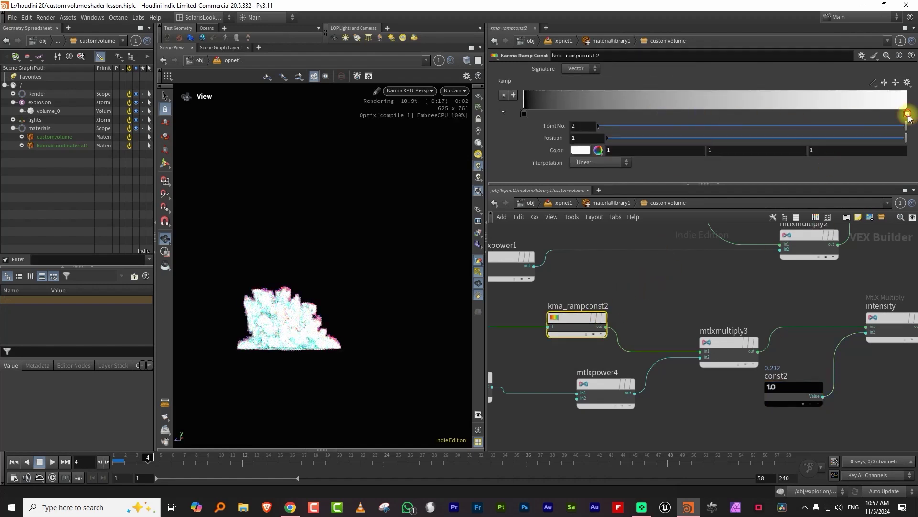
{"action": "double_click", "coordinate": [908, 115]}
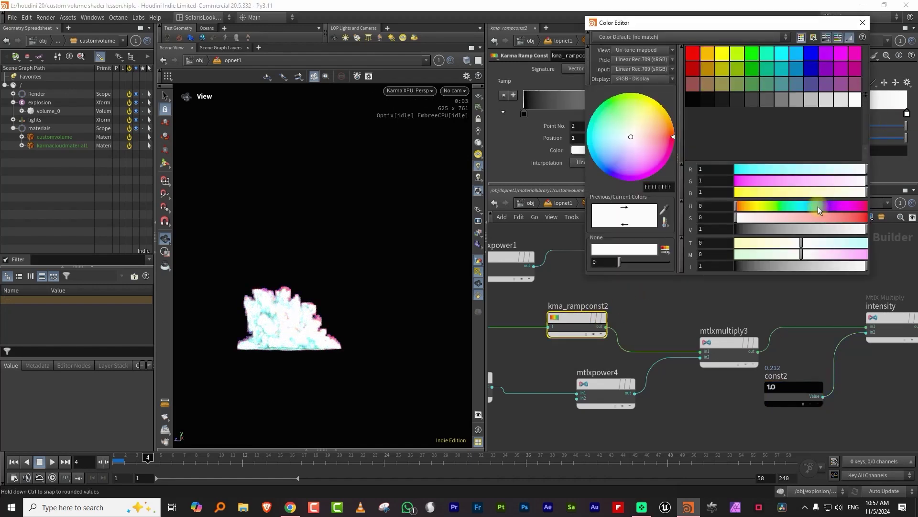
{"action": "left_click", "coordinate": [848, 220]}
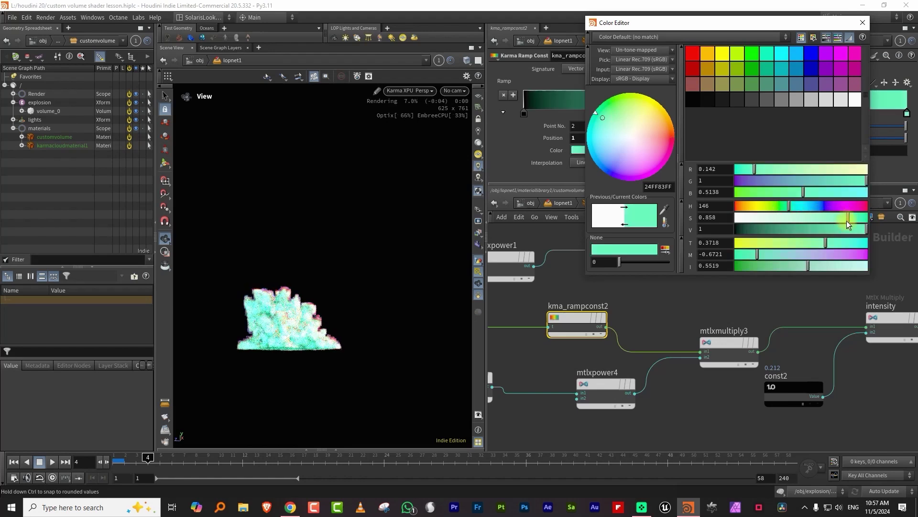
{"action": "left_click", "coordinate": [863, 23]}
{"action": "left_click_drag", "start_coordinate": [206, 468], "coordinate": [268, 467]}
- Rewire mtlxpower4 so it sits between flame and mtlxmultiply4, with mtlxmultiply4 feeding mtlxmultiply3
{"action": "middle_click_drag", "start_coordinate": [614, 306], "coordinate": [759, 301]}
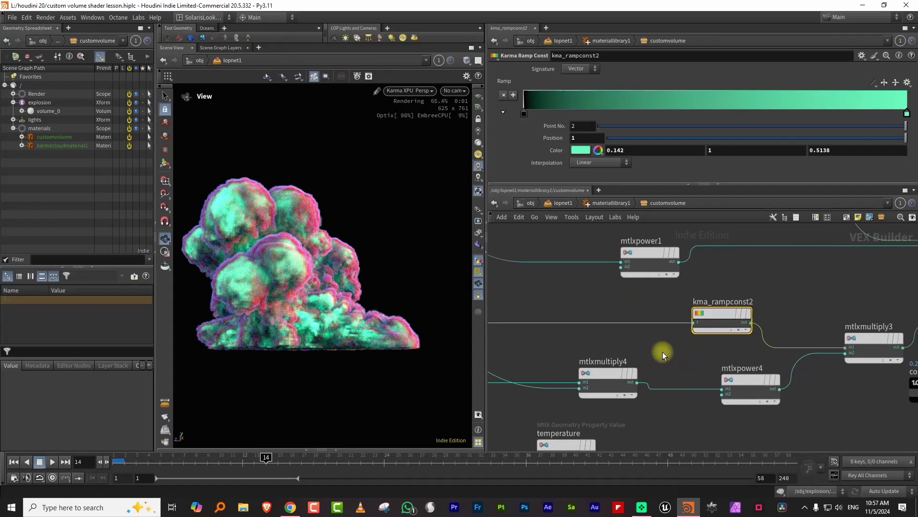
{"action": "scroll", "coordinate": [662, 352], "scroll_direction": "down", "scroll_amount": 2}
{"action": "left_click_drag", "start_coordinate": [810, 349], "coordinate": [619, 351]}
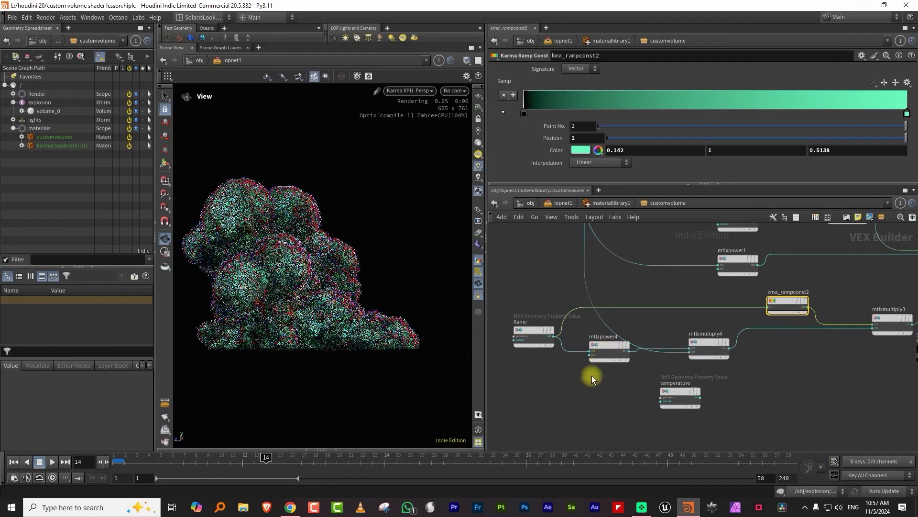
- Try several exponents on mtlxpower4 and leave its Input 2 at 3.42
{"action": "left_click", "coordinate": [617, 349]}
{"action": "left_click", "coordinate": [715, 92]}
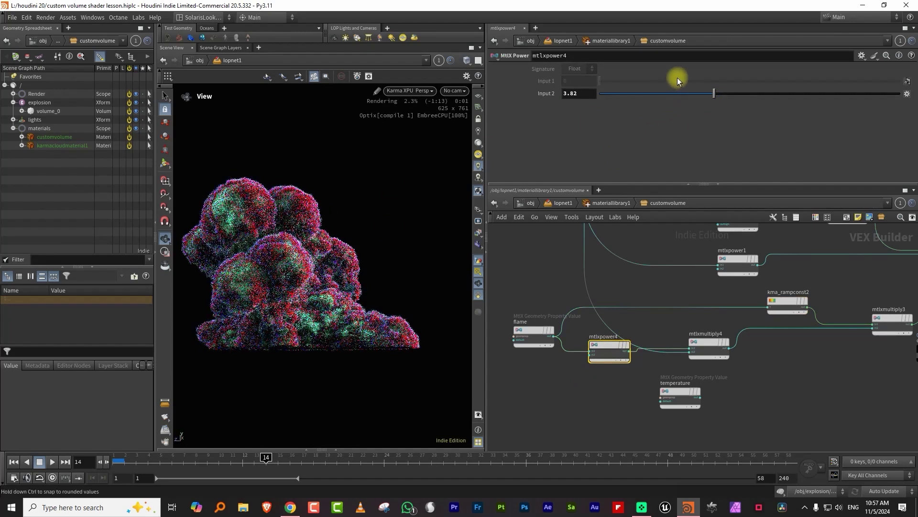
{"action": "left_click", "coordinate": [676, 93]}
{"action": "left_click", "coordinate": [607, 93]}
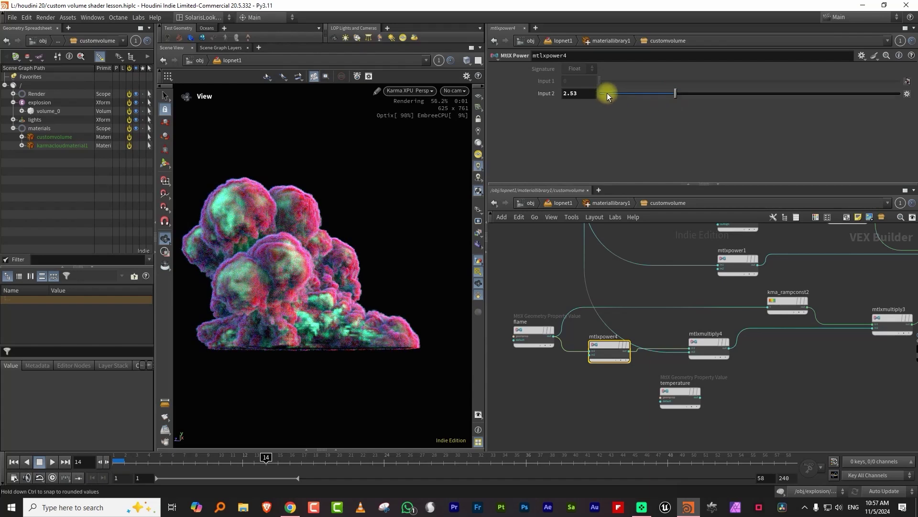
{"action": "left_click", "coordinate": [738, 93]}
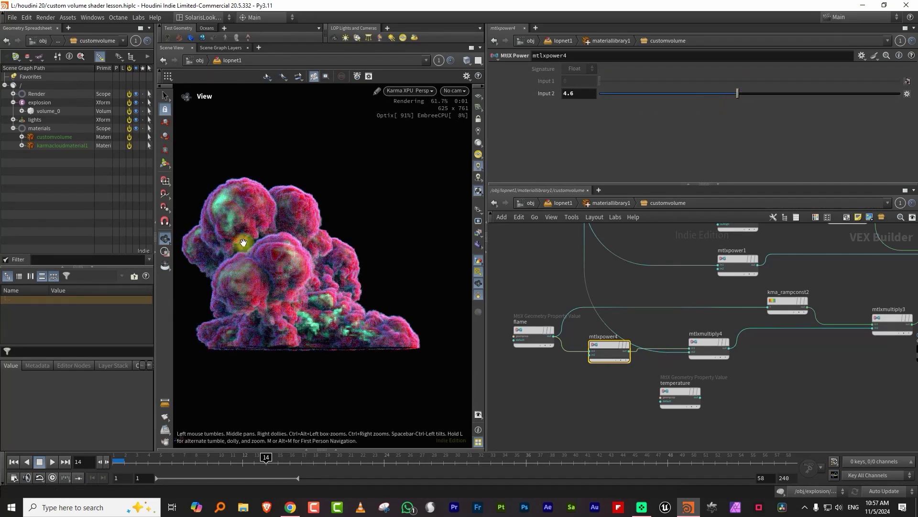
{"action": "left_click", "coordinate": [702, 93]}
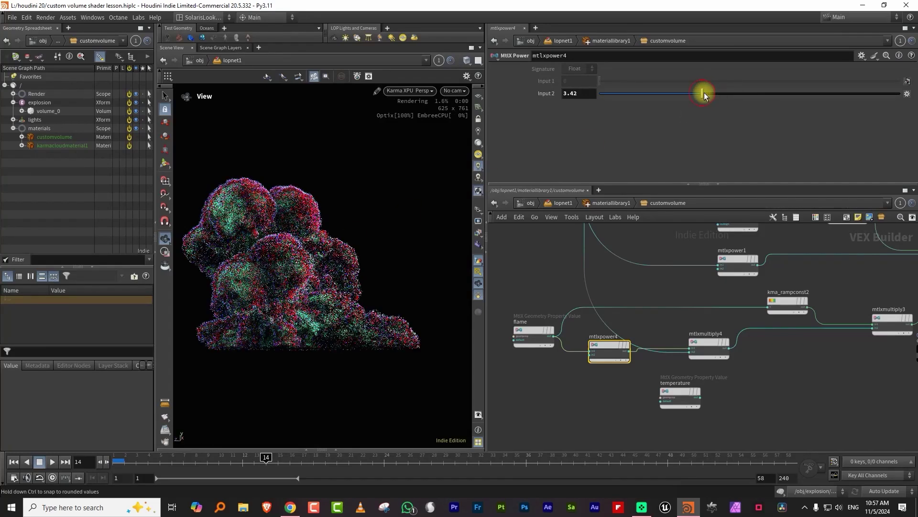
- Change the end colour of kma_rampconst2 to orange (1, 0.4852, 0.142)
{"action": "middle_click_drag", "start_coordinate": [811, 356], "coordinate": [654, 377]}
{"action": "left_click", "coordinate": [622, 326]}
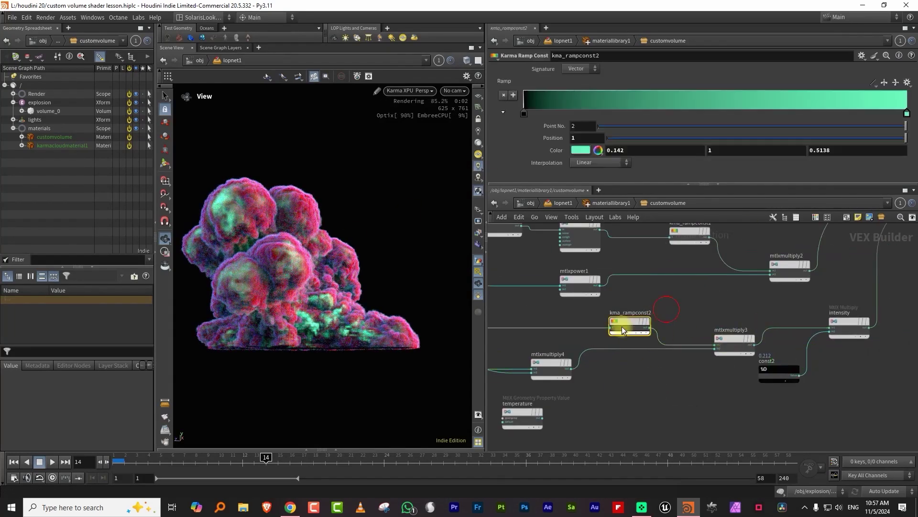
{"action": "double_click", "coordinate": [907, 115]}
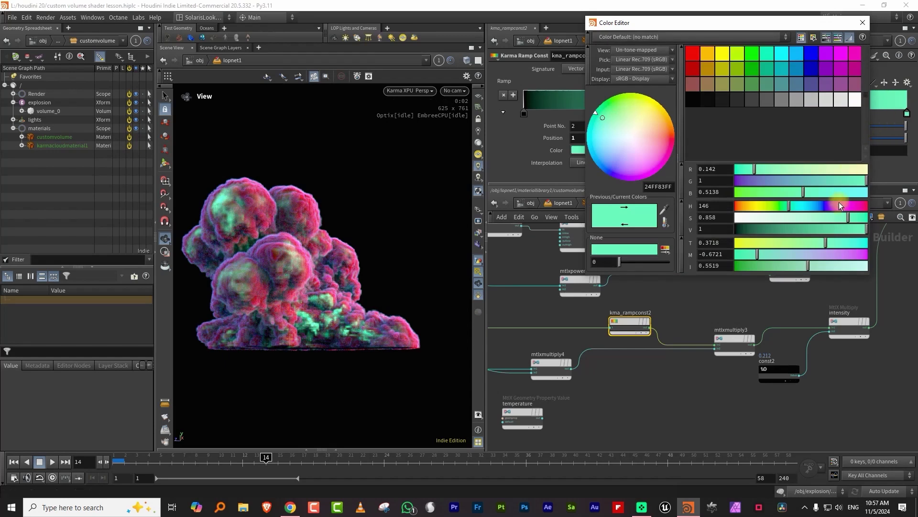
{"action": "left_click_drag", "start_coordinate": [820, 210], "coordinate": [747, 207]}
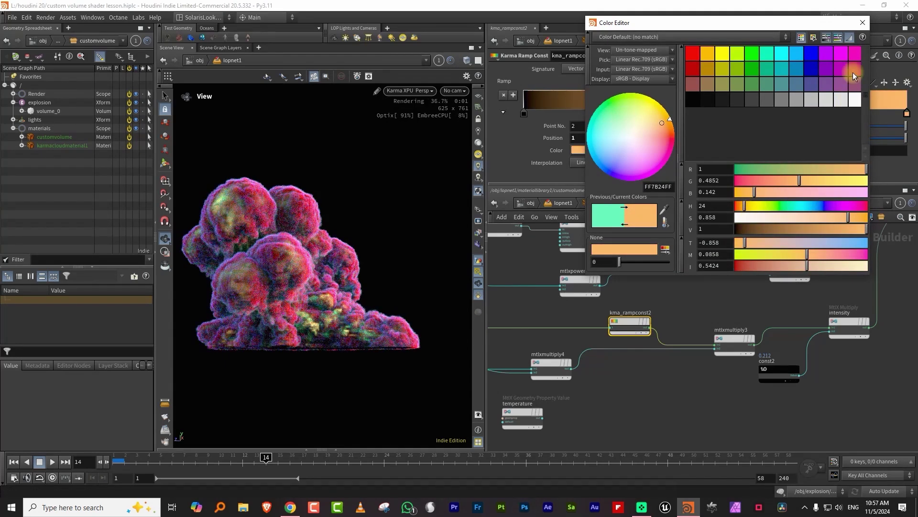
{"action": "left_click", "coordinate": [861, 24]}
- Set the value of const2, which drives the intensity node, to 0.967
{"action": "left_click", "coordinate": [784, 372]}
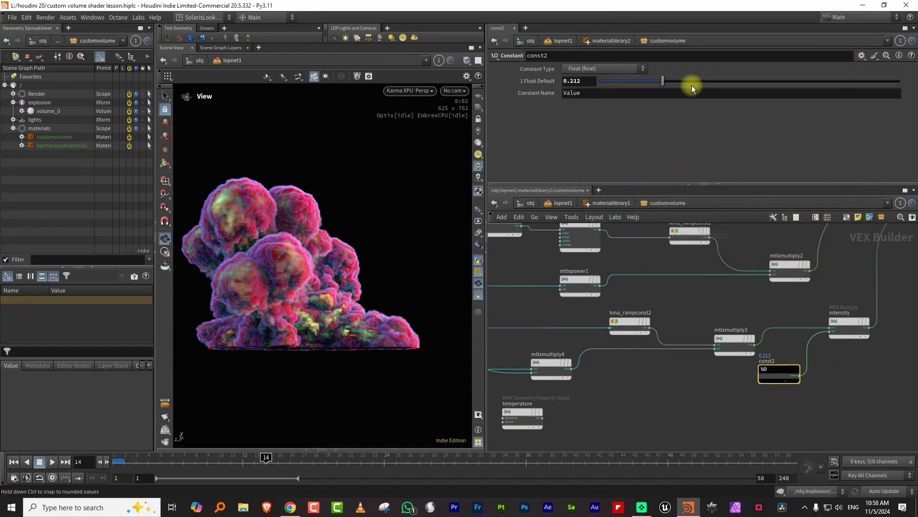
{"action": "left_click_drag", "start_coordinate": [892, 90], "coordinate": [891, 87]}
- Set the end colour of kma_rampconst2 to magenta (0.8999, 0.142, 1) and view the explosion on frame 12
{"action": "left_click", "coordinate": [630, 322]}
{"action": "left_click_drag", "start_coordinate": [323, 461], "coordinate": [246, 461]}
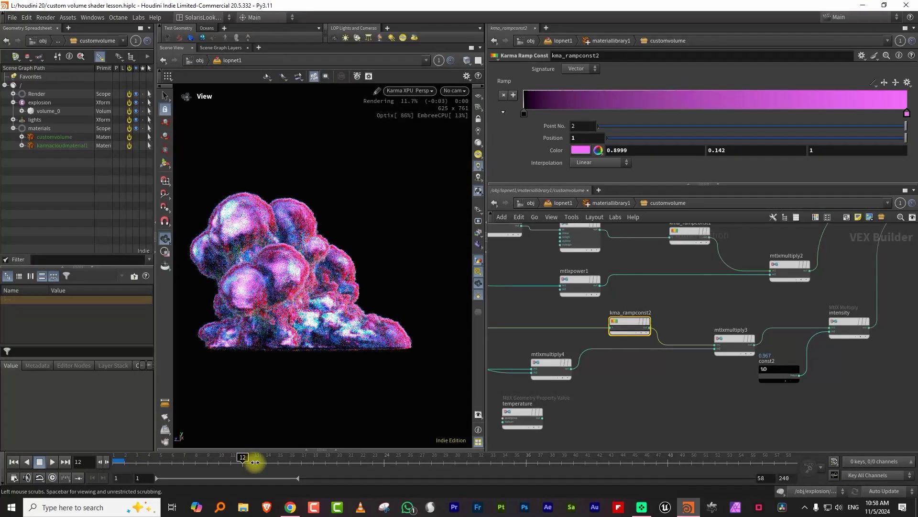
{"action": "scroll", "coordinate": [297, 296], "scroll_direction": "down", "scroll_amount": 3}
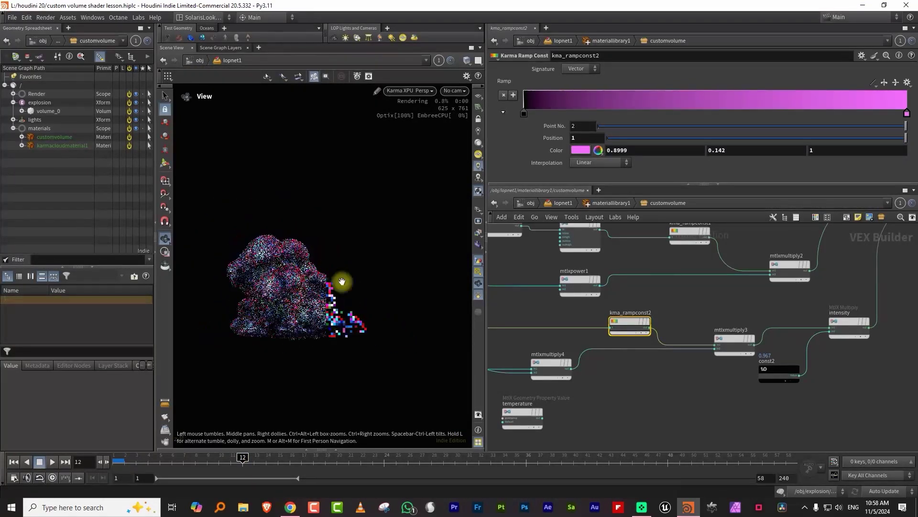
- Place the temperature node above flame and connect it to the input of kma_rampconst2 in place of flame
{"action": "middle_click_drag", "start_coordinate": [558, 306], "coordinate": [720, 297]}
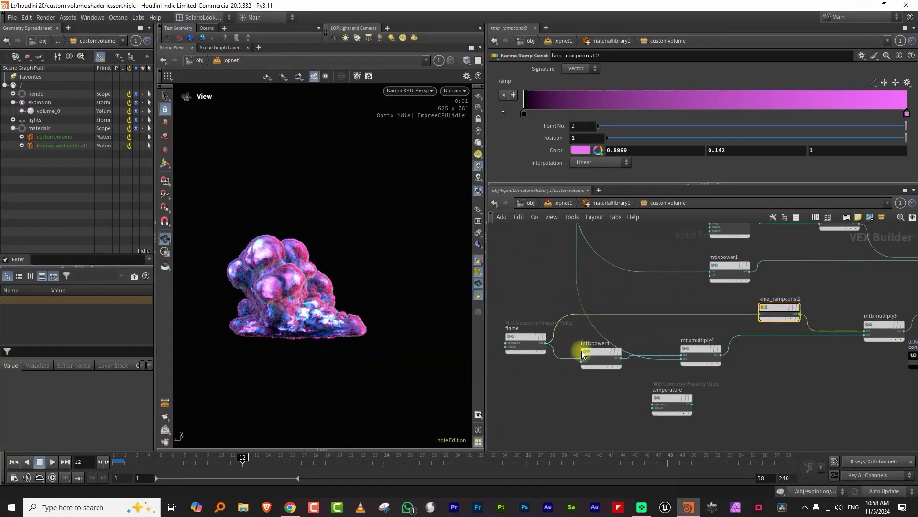
{"action": "left_click_drag", "start_coordinate": [595, 358], "coordinate": [585, 368]}
{"action": "left_click_drag", "start_coordinate": [669, 397], "coordinate": [530, 401]}
{"action": "middle_click_drag", "start_coordinate": [635, 327], "coordinate": [664, 333]}
{"action": "left_click_drag", "start_coordinate": [563, 400], "coordinate": [567, 283]}
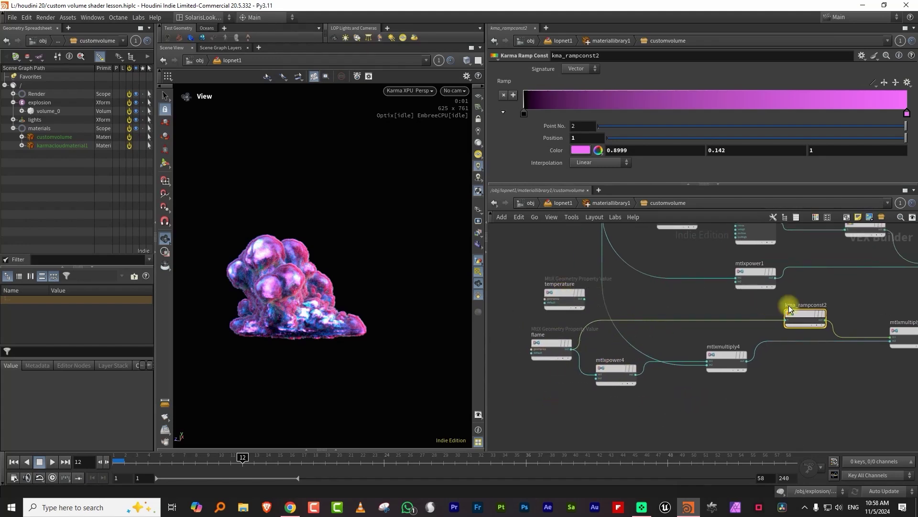
{"action": "left_click", "coordinate": [586, 300]}
{"action": "left_click", "coordinate": [776, 315]}
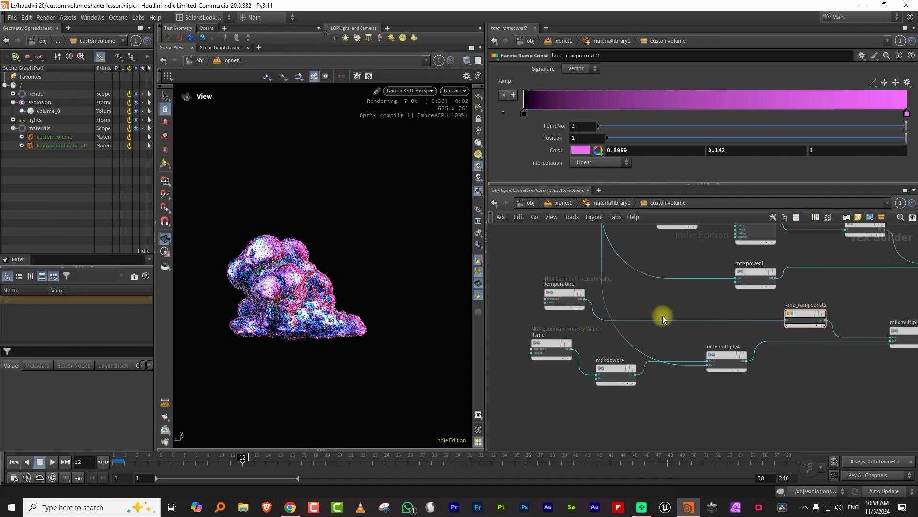
- Add a point at position 0.43196 on the kma_rampconst2 ramp, colour it green (0.1322, 0.931, 0.2653), and inspect the explosion up close
{"action": "left_click", "coordinate": [689, 103]}
{"action": "double_click", "coordinate": [691, 114]}
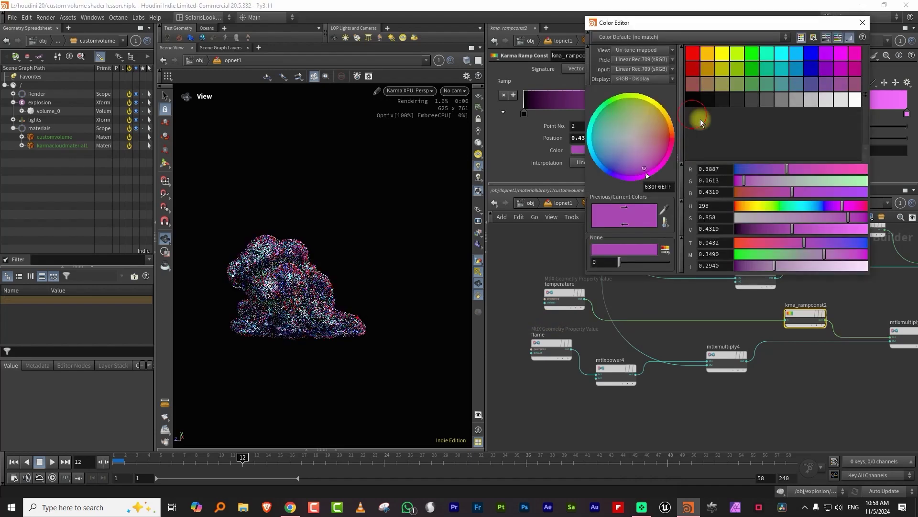
{"action": "left_click_drag", "start_coordinate": [829, 203], "coordinate": [820, 206]}
{"action": "left_click", "coordinate": [857, 229]}
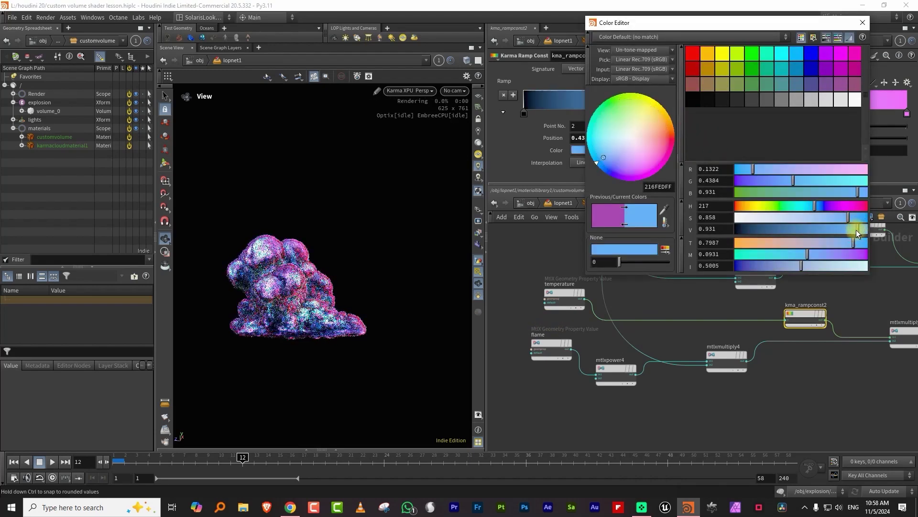
{"action": "left_click", "coordinate": [782, 205]}
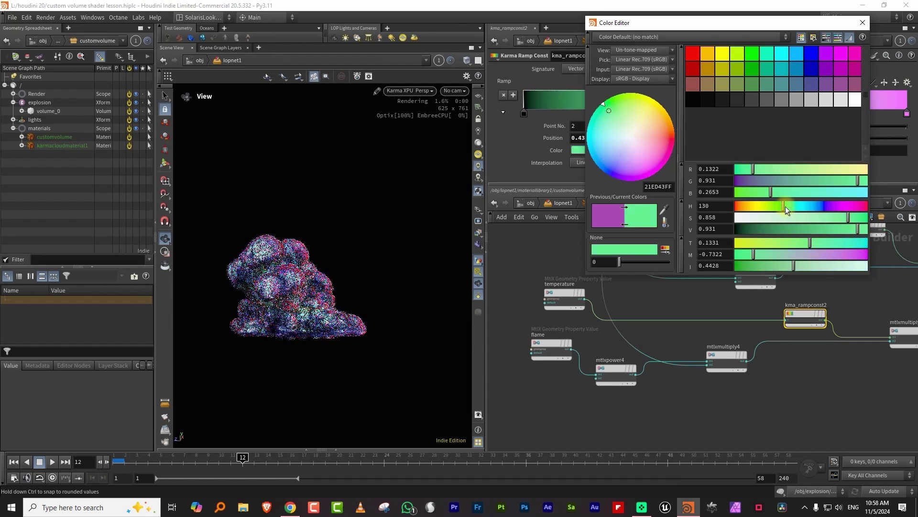
{"action": "left_click_drag", "start_coordinate": [262, 308], "coordinate": [331, 258]}
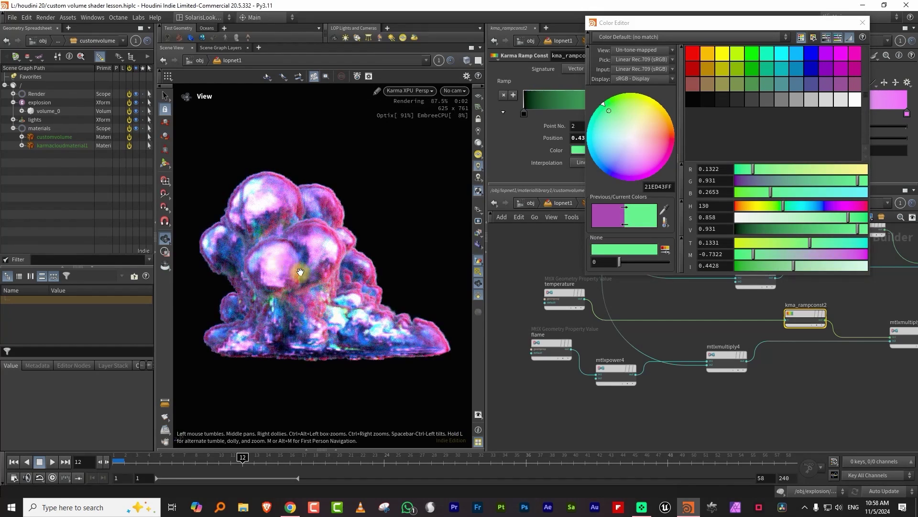
{"action": "left_click", "coordinate": [863, 23]}
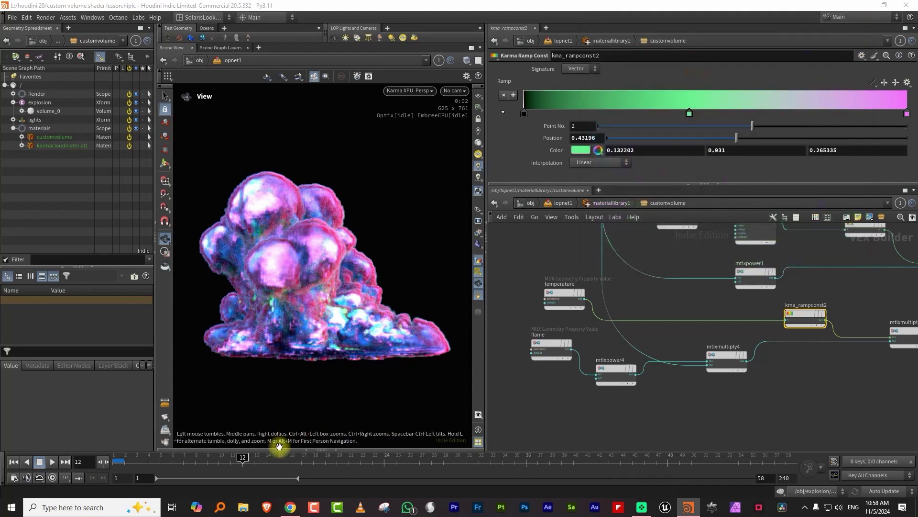
- Show frame 16 and insert a MtlX Remap node on the wire between temperature and kma_rampconst2
{"action": "left_click", "coordinate": [289, 457]}
{"action": "left_click_drag", "start_coordinate": [566, 307], "coordinate": [540, 306]}
{"action": "key", "text": "Tab"}
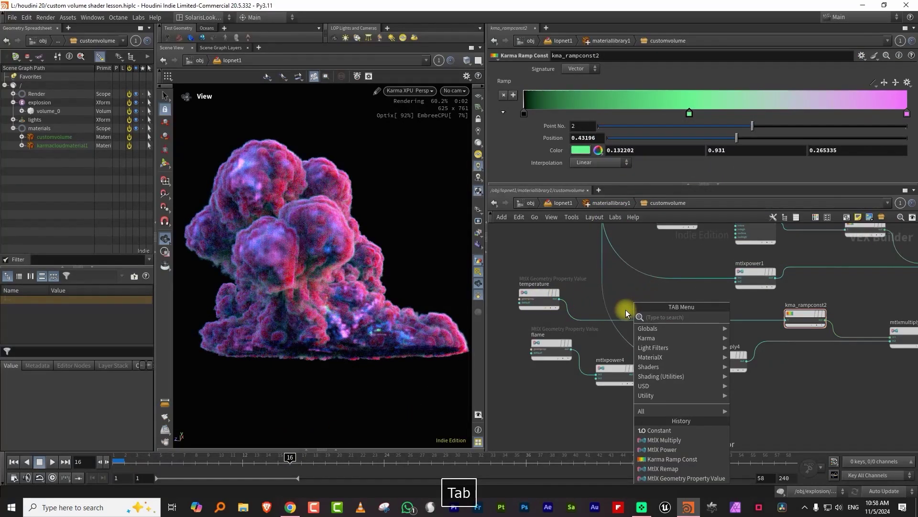
{"action": "type", "text": "rem"}
{"action": "left_click", "coordinate": [742, 317]}
{"action": "left_click", "coordinate": [670, 321]}
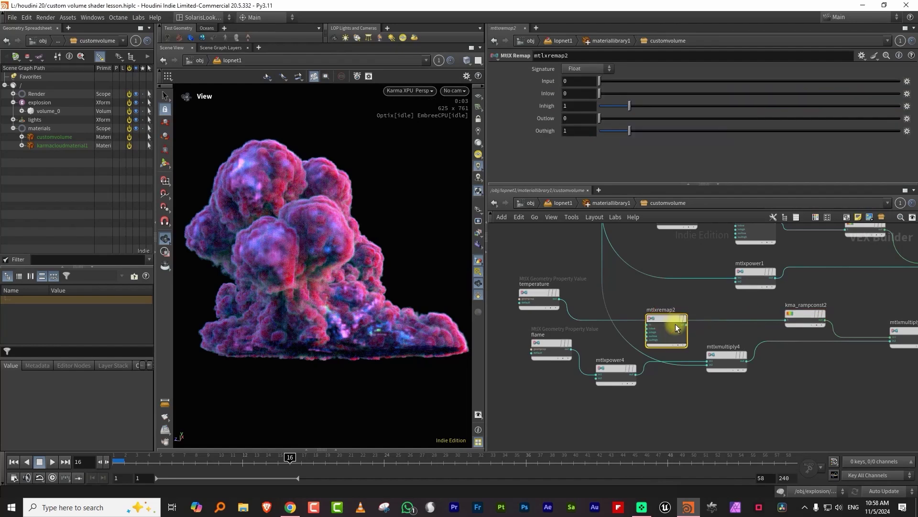
- Set Inhigh of mtlxremap2 to 3.81 with Inlow at 0, and compare the explosion on frames 9, 18 and 14
{"action": "left_click_drag", "start_coordinate": [827, 106], "coordinate": [744, 106]}
{"action": "left_click_drag", "start_coordinate": [633, 92], "coordinate": [584, 98]}
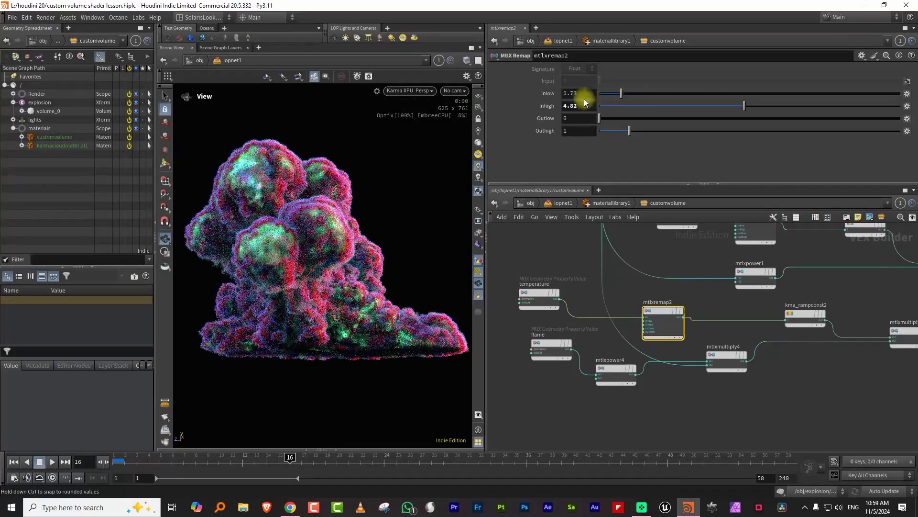
{"action": "left_click_drag", "start_coordinate": [657, 102], "coordinate": [729, 107]}
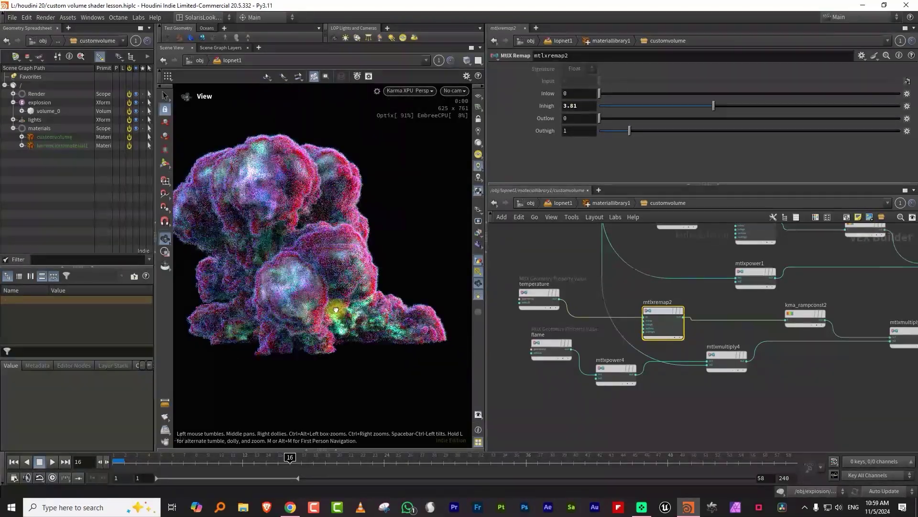
{"action": "mouse_move", "coordinate": [319, 289]}
{"action": "left_mouse_down"}
{"action": "mouse_move", "coordinate": [353, 288]}
{"action": "mouse_move", "coordinate": [302, 294]}
{"action": "mouse_move", "coordinate": [317, 290]}
{"action": "left_mouse_up"}
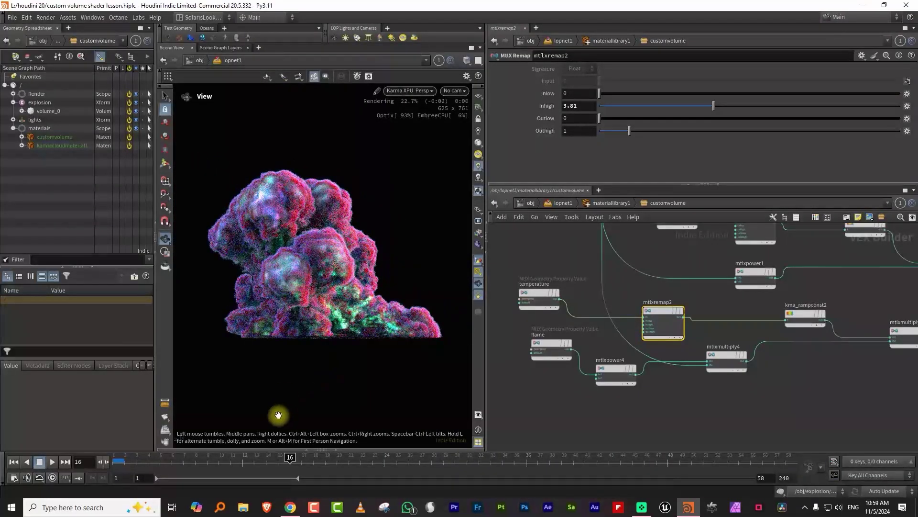
{"action": "left_click", "coordinate": [207, 460]}
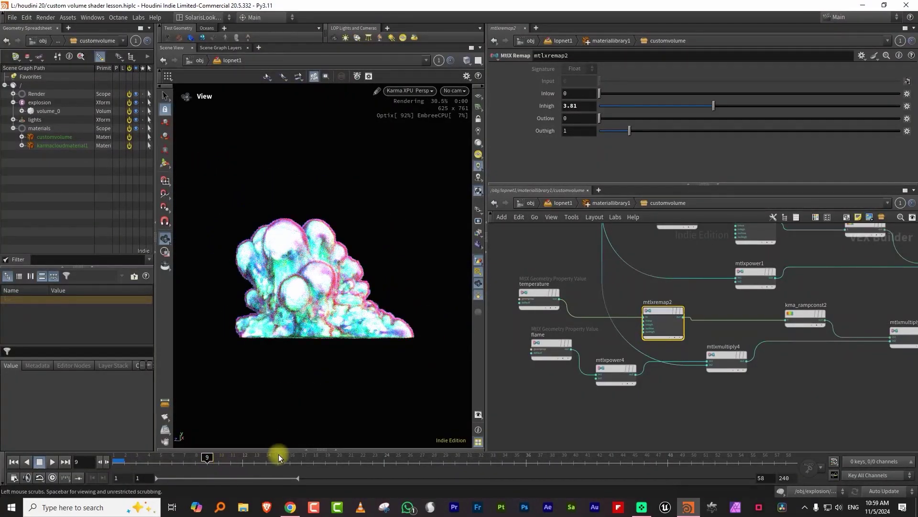
{"action": "left_click", "coordinate": [313, 460]}
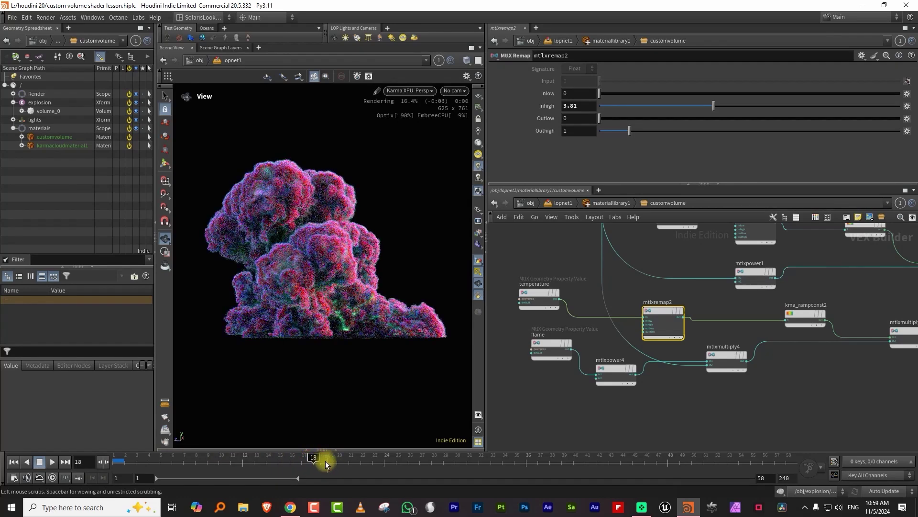
{"action": "left_click", "coordinate": [269, 460]}
- Enlarge the network editor and disconnect the intensity node's output from kma_volume2
{"action": "left_click_drag", "start_coordinate": [690, 183], "coordinate": [691, 138]}
{"action": "middle_click_drag", "start_coordinate": [711, 224], "coordinate": [759, 239]}
{"action": "middle_click_drag", "start_coordinate": [818, 320], "coordinate": [706, 332]}
{"action": "scroll", "coordinate": [811, 312], "scroll_direction": "up", "scroll_amount": 2}
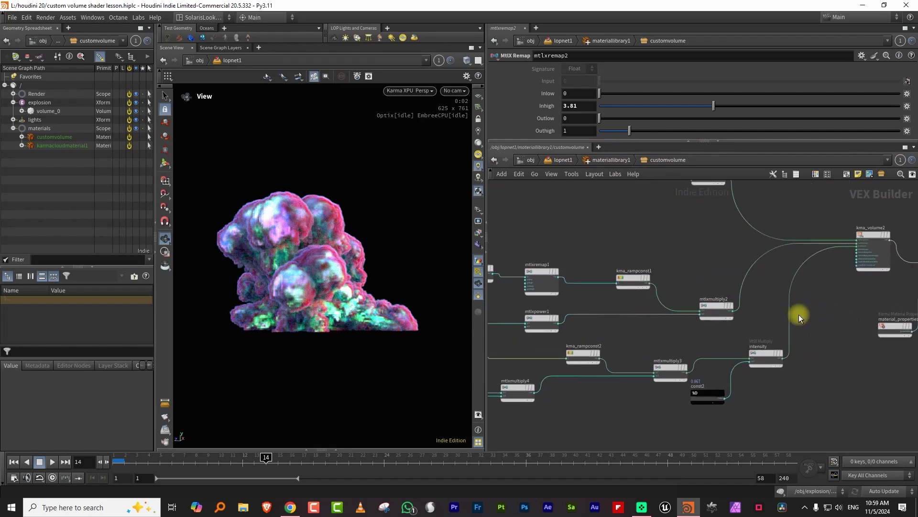
{"action": "left_click_drag", "start_coordinate": [806, 282], "coordinate": [708, 297]}
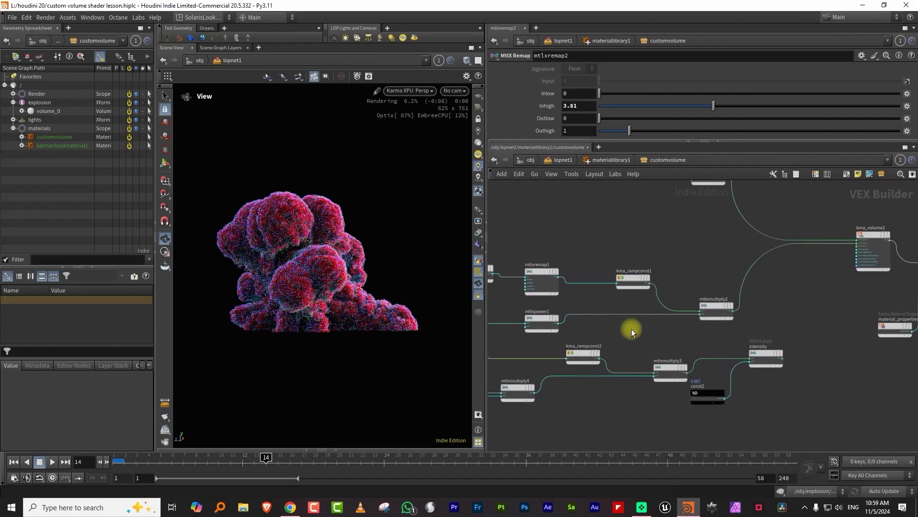
- Tidy the mtlxpower3, mtlxremap1 and kma_rampconst1 row and move the whole nine-node emission branch further down, away from it
{"action": "middle_click_drag", "start_coordinate": [685, 250], "coordinate": [754, 282]}
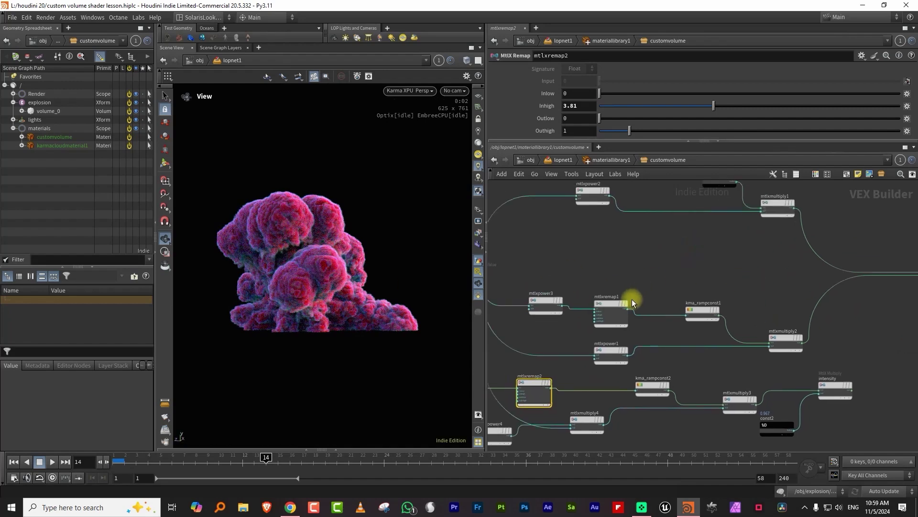
{"action": "left_click_drag", "start_coordinate": [699, 307], "coordinate": [724, 297]}
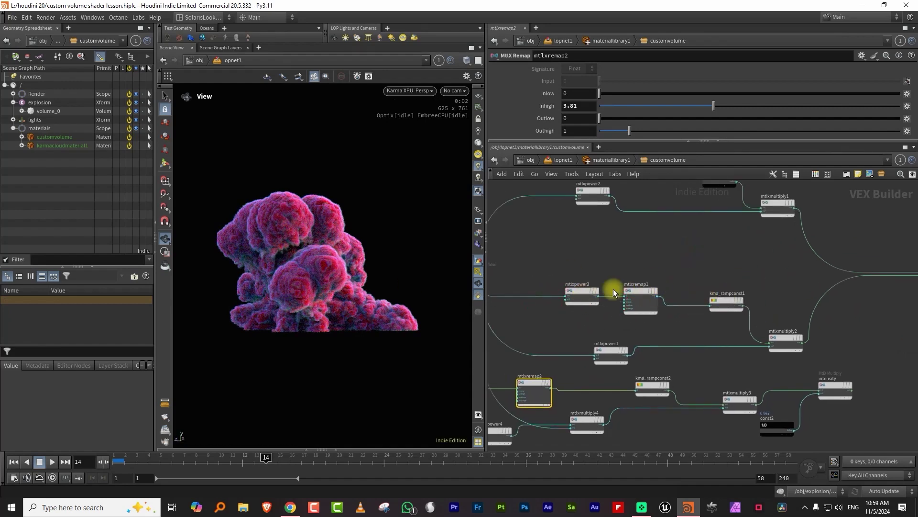
{"action": "left_click_drag", "start_coordinate": [636, 292], "coordinate": [658, 289]}
{"action": "middle_click_drag", "start_coordinate": [732, 269], "coordinate": [812, 207]}
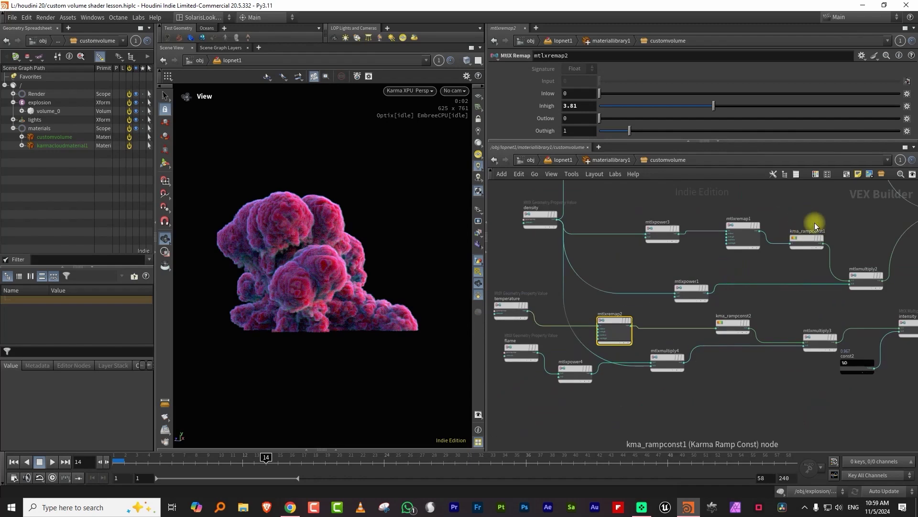
{"action": "scroll", "coordinate": [814, 222], "scroll_direction": "down", "scroll_amount": 3}
{"action": "left_click_drag", "start_coordinate": [596, 346], "coordinate": [900, 276]}
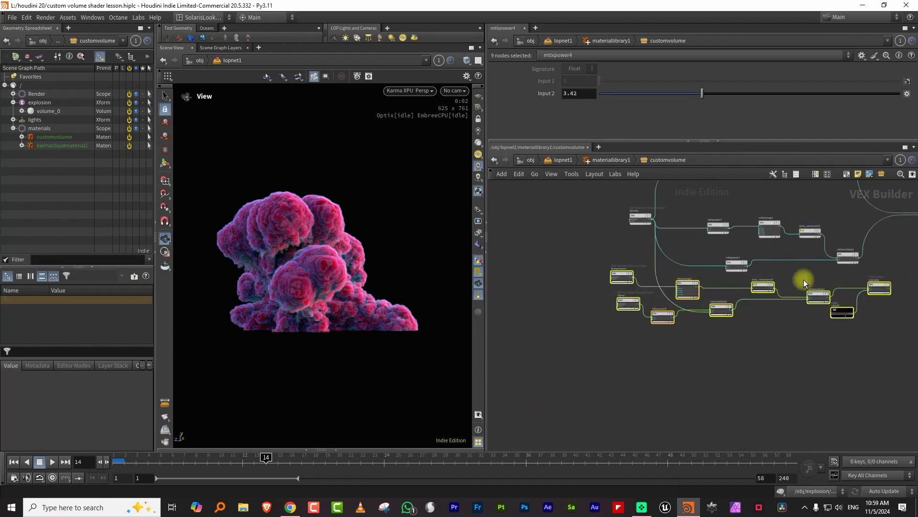
{"action": "left_click_drag", "start_coordinate": [688, 289], "coordinate": [693, 371]}
{"action": "middle_click_drag", "start_coordinate": [693, 305], "coordinate": [683, 309]}
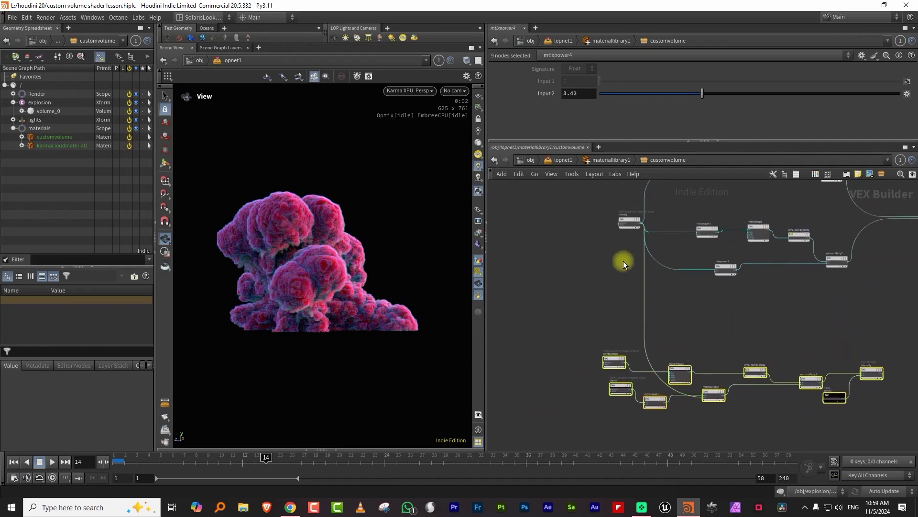
- Duplicate the density node so the emission branch has its own density source
{"action": "left_click", "coordinate": [630, 223]}
{"action": "key", "text": "ctrl+v"}
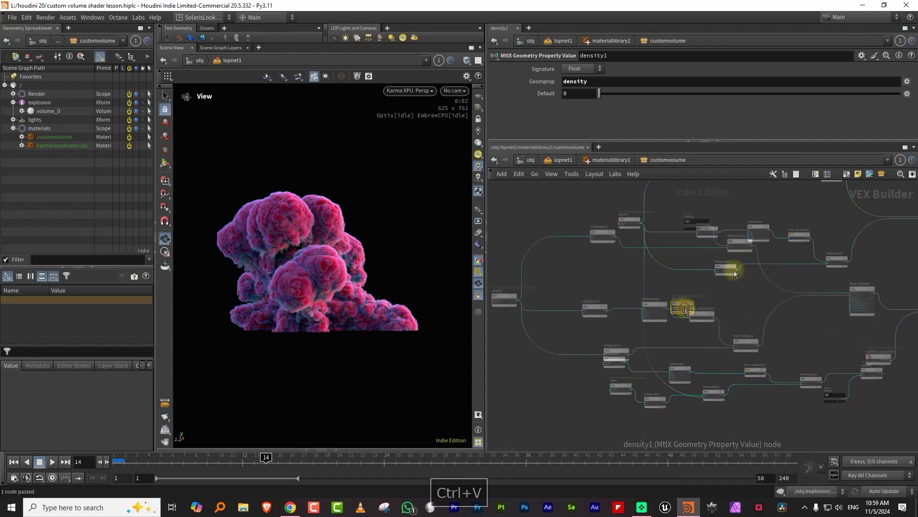
{"action": "left_click_drag", "start_coordinate": [837, 321], "coordinate": [819, 306]}
{"action": "middle_click_drag", "start_coordinate": [764, 267], "coordinate": [811, 259]}
{"action": "scroll", "coordinate": [650, 230], "scroll_direction": "up", "scroll_amount": 2}
{"action": "middle_click_drag", "start_coordinate": [669, 225], "coordinate": [742, 215]}
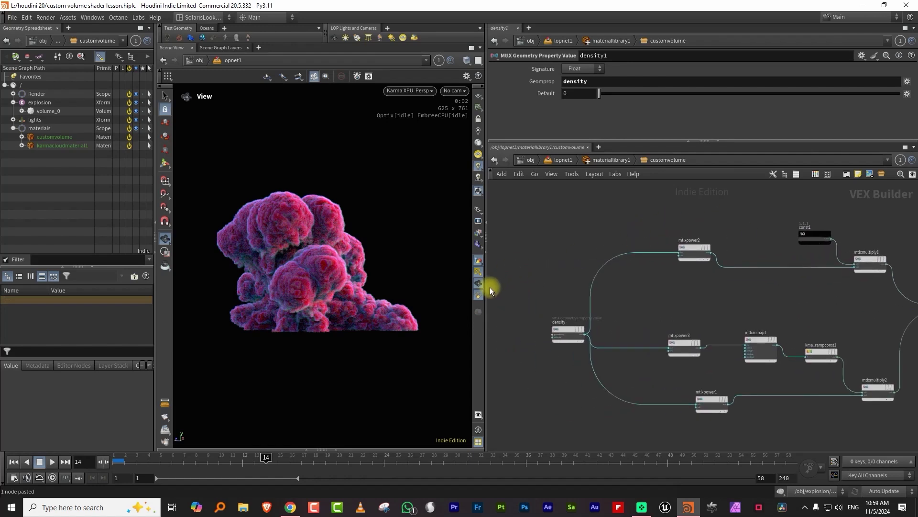
- Widen the network editor and reposition mtlxremap1 and kma_rampconst1 to make room in the colour branch
{"action": "left_click_drag", "start_coordinate": [488, 296], "coordinate": [455, 296]}
{"action": "middle_click_drag", "start_coordinate": [742, 275], "coordinate": [667, 294]}
{"action": "scroll", "coordinate": [667, 293], "scroll_direction": "up", "scroll_amount": 3}
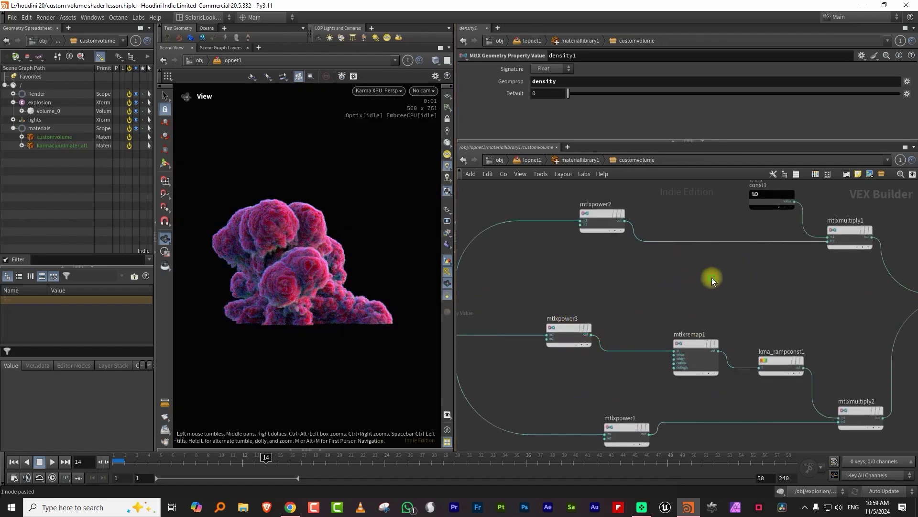
{"action": "middle_click_drag", "start_coordinate": [711, 278], "coordinate": [718, 246]}
{"action": "left_click_drag", "start_coordinate": [706, 312], "coordinate": [694, 292]}
{"action": "left_click_drag", "start_coordinate": [795, 328], "coordinate": [811, 310]}
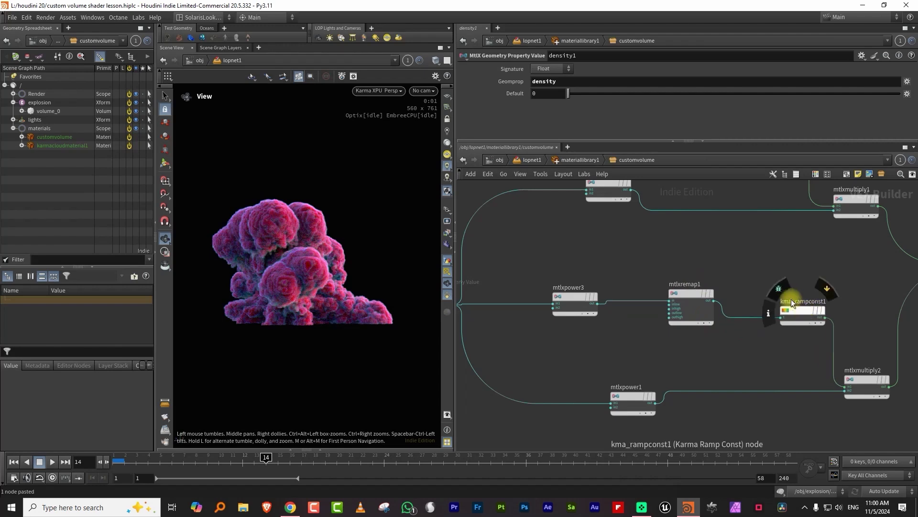
- Add a MtlX Noise3D node below mtlxpower3 in the colour branch
{"action": "key", "text": "Tab"}
{"action": "type", "text": "nois"}
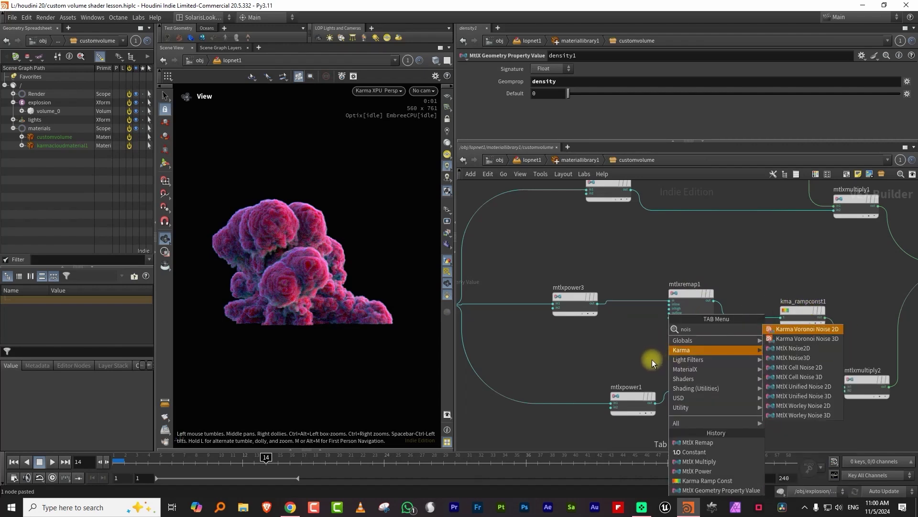
{"action": "type", "text": "e"}
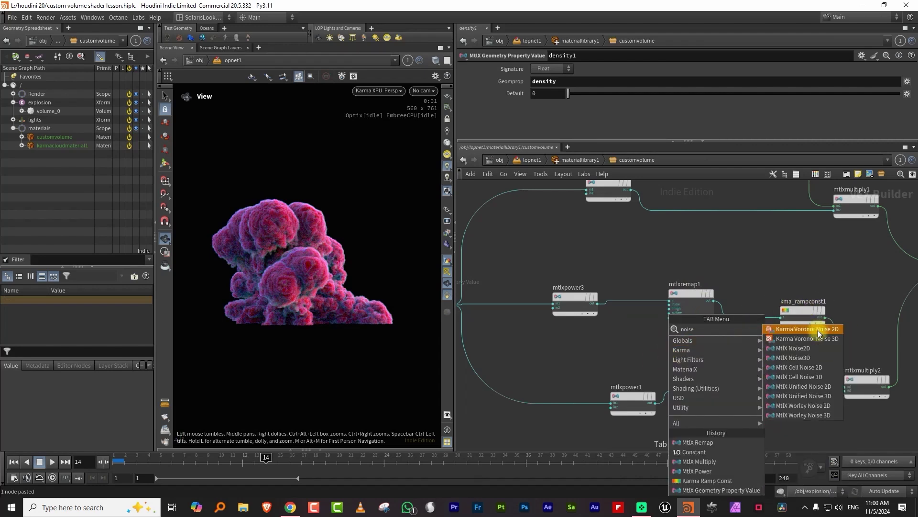
{"action": "left_click", "coordinate": [820, 357]}
{"action": "left_click", "coordinate": [589, 341]}
{"action": "middle_click_drag", "start_coordinate": [623, 326], "coordinate": [633, 306]}
{"action": "scroll", "coordinate": [636, 307], "scroll_direction": "up", "scroll_amount": 2}
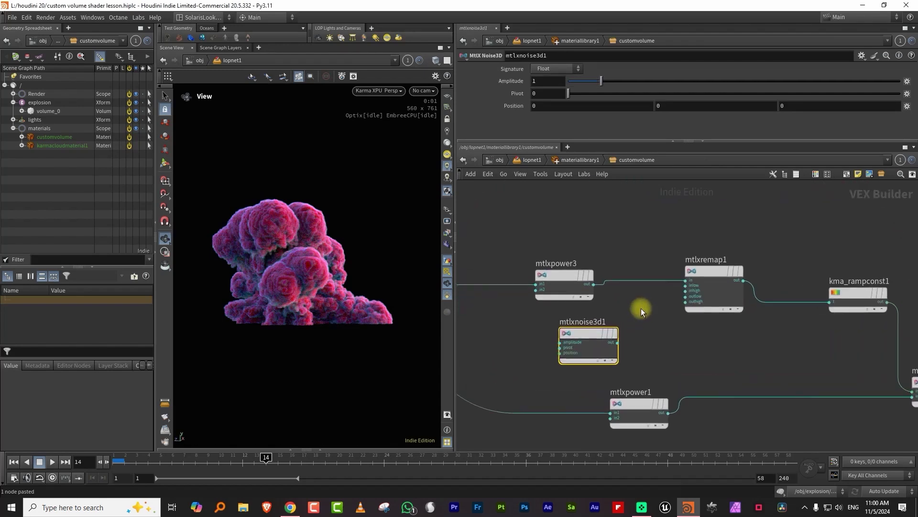
- Connect mtlxnoise3d1 to the input of kma_rampconst1 in place of mtlxremap1, and move mtlxremap1 out of the way
{"action": "left_click", "coordinate": [617, 343]}
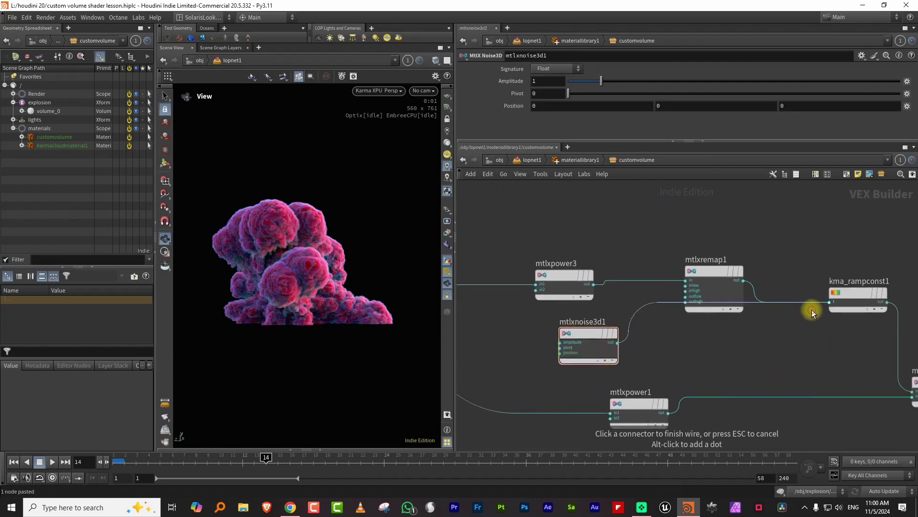
{"action": "left_click", "coordinate": [687, 302]}
{"action": "left_click_drag", "start_coordinate": [711, 274], "coordinate": [692, 263]}
{"action": "left_click_drag", "start_coordinate": [596, 335], "coordinate": [639, 331]}
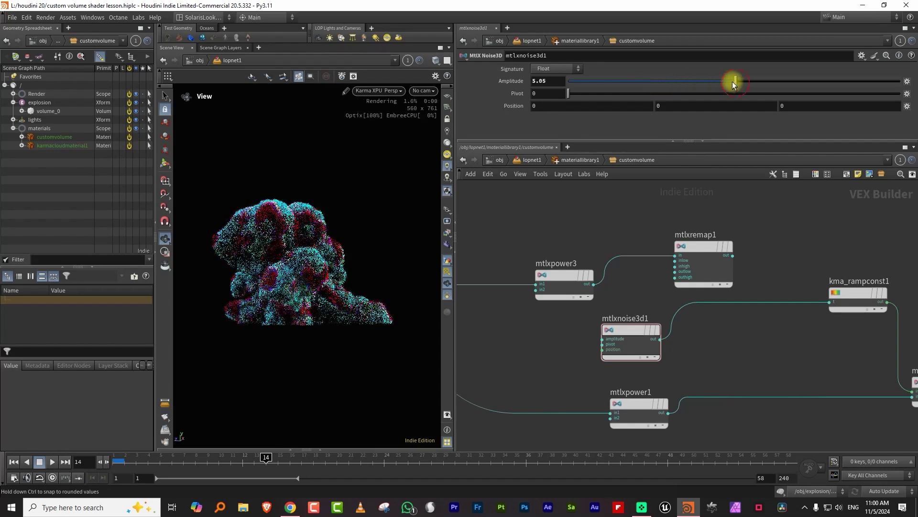
- Set the amplitude of mtlxnoise3d1 to 3.65 and check the noise pattern on frame 14
{"action": "left_click", "coordinate": [690, 82]}
{"action": "left_click_drag", "start_coordinate": [682, 85], "coordinate": [681, 85]}
{"action": "left_click_drag", "start_coordinate": [213, 458], "coordinate": [266, 457]}
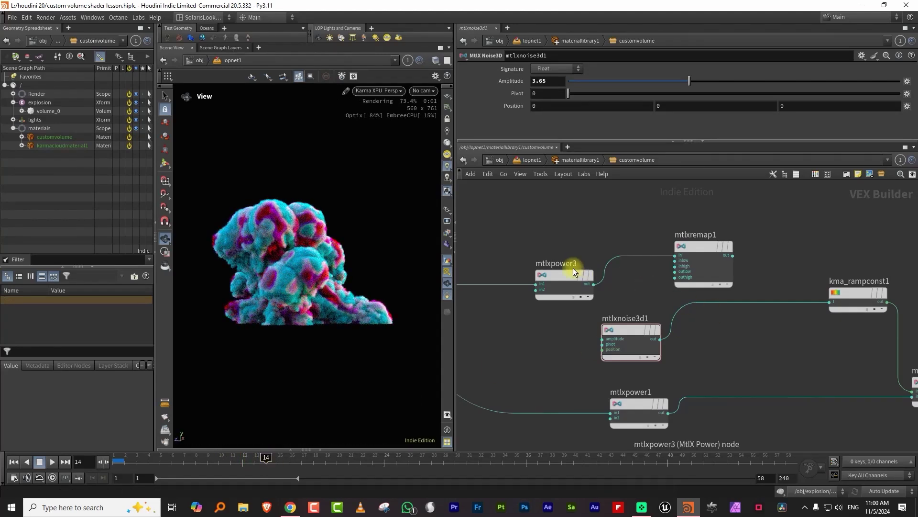
- Move mtlxpower3 and mtlxremap1 up to clear space around mtlxnoise3d1
{"action": "left_click_drag", "start_coordinate": [574, 273], "coordinate": [592, 243]}
{"action": "left_click_drag", "start_coordinate": [698, 244], "coordinate": [719, 235]}
{"action": "middle_click_drag", "start_coordinate": [568, 303], "coordinate": [695, 288]}
{"action": "scroll", "coordinate": [661, 278], "scroll_direction": "down", "scroll_amount": 2}
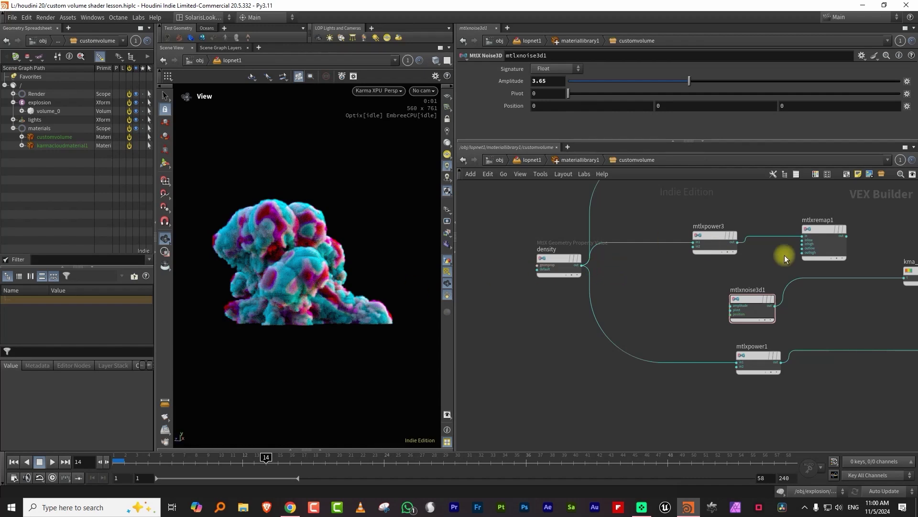
- Add a MtlX Geometry Property Value node before mtlxnoise3d1 with signature Vector 3 and geomprop vel
{"action": "mouse_move", "coordinate": [754, 299]}
{"action": "scroll", "coordinate": [674, 297], "scroll_direction": "up", "scroll_amount": 1}
{"action": "key", "text": "Tab"}
{"action": "type", "text": "geo"}
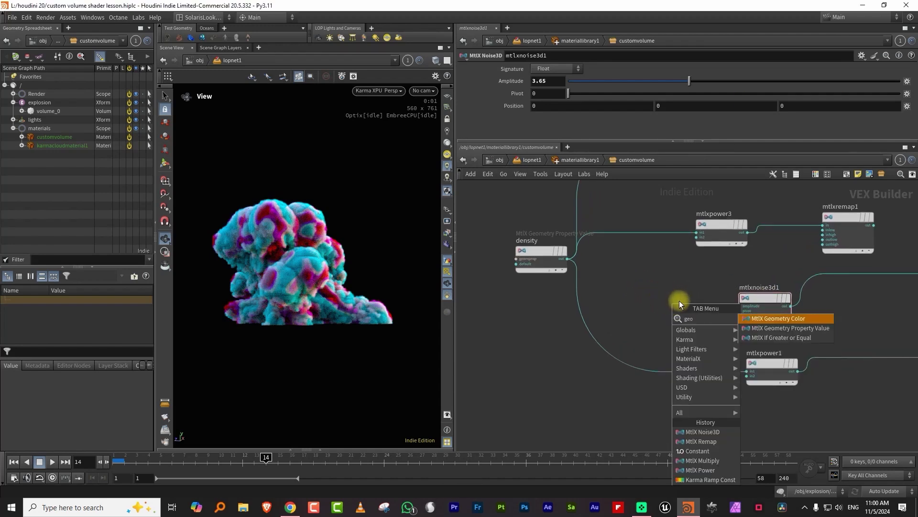
{"action": "left_click", "coordinate": [790, 328]}
{"action": "left_click", "coordinate": [660, 302]}
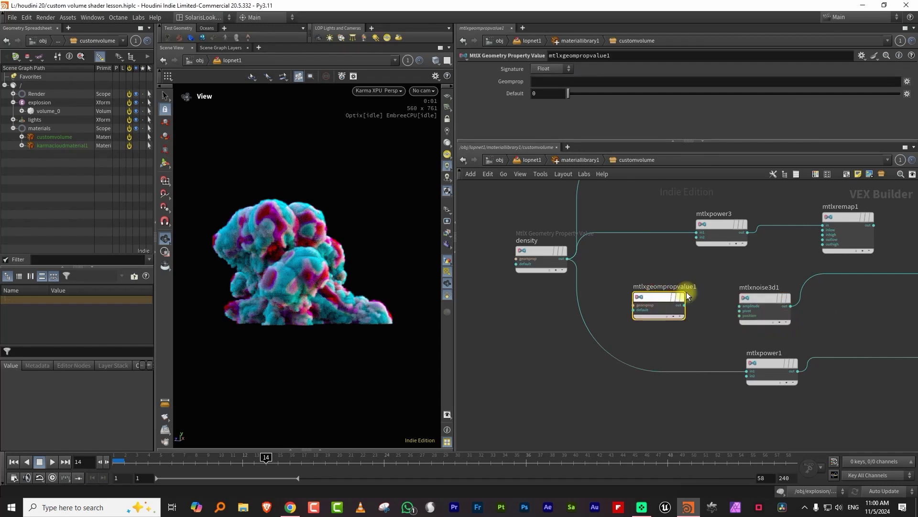
{"action": "left_click", "coordinate": [552, 69]}
{"action": "left_click", "coordinate": [549, 139]}
{"action": "left_click", "coordinate": [560, 80]}
{"action": "key", "text": "Return"}
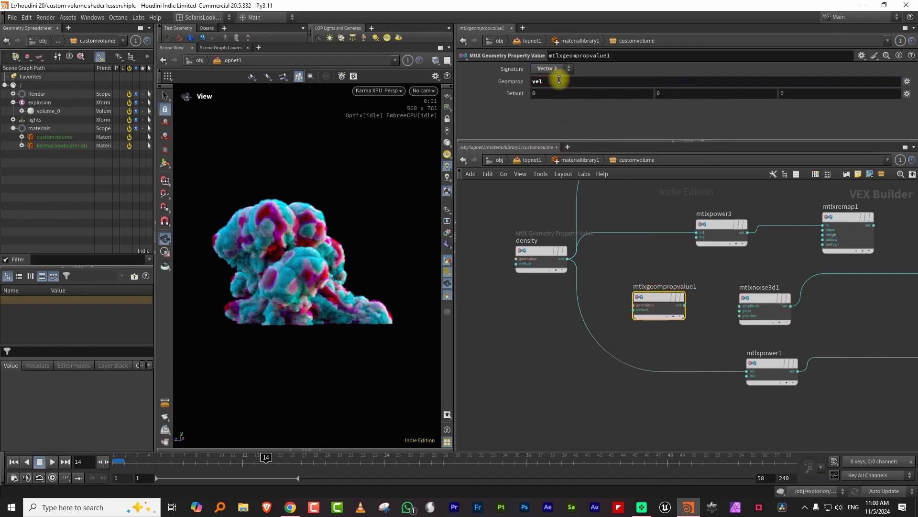
- Connect mtlxgeompropvalue1 to the first input of mtlxmultiply2 in place of kma_rampconst1 to preview velocity as colour
{"action": "middle_click_drag", "start_coordinate": [733, 270], "coordinate": [620, 288]}
{"action": "left_click_drag", "start_coordinate": [545, 317], "coordinate": [831, 320]}
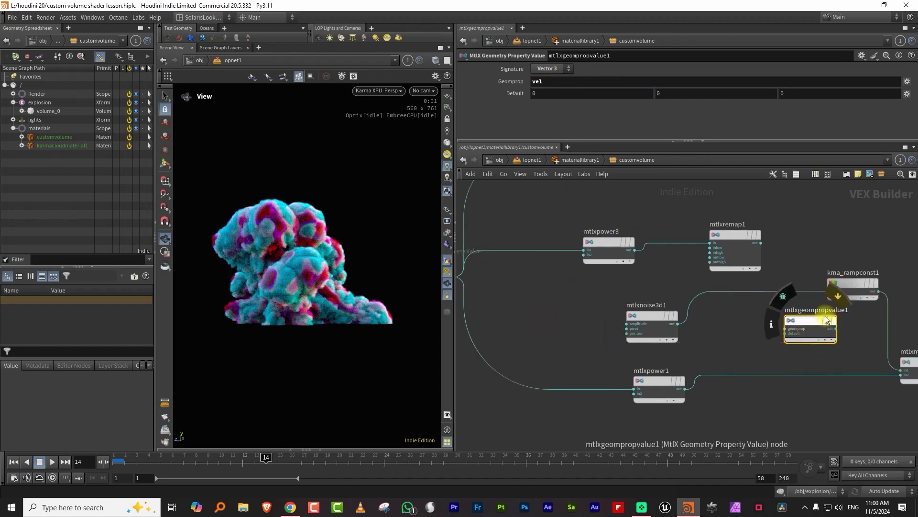
{"action": "middle_click_drag", "start_coordinate": [880, 315], "coordinate": [724, 295]}
{"action": "left_click", "coordinate": [679, 308]}
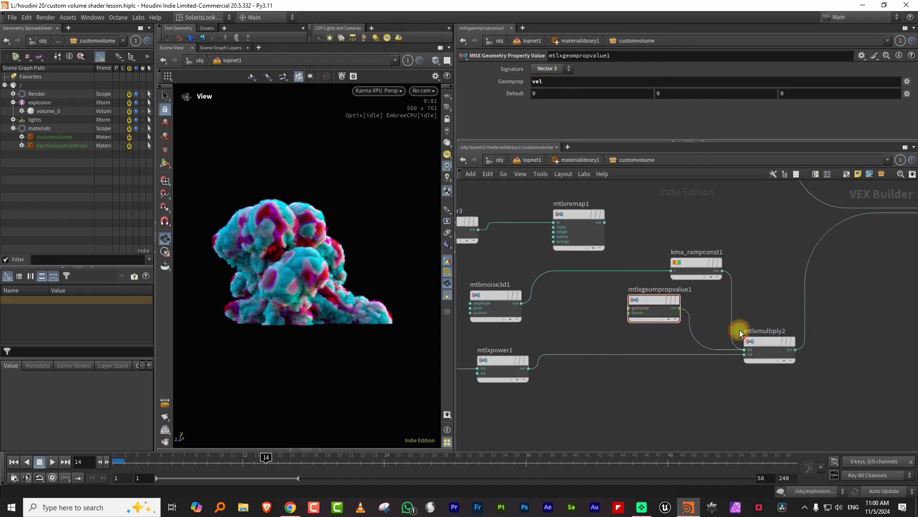
{"action": "left_click", "coordinate": [752, 340]}
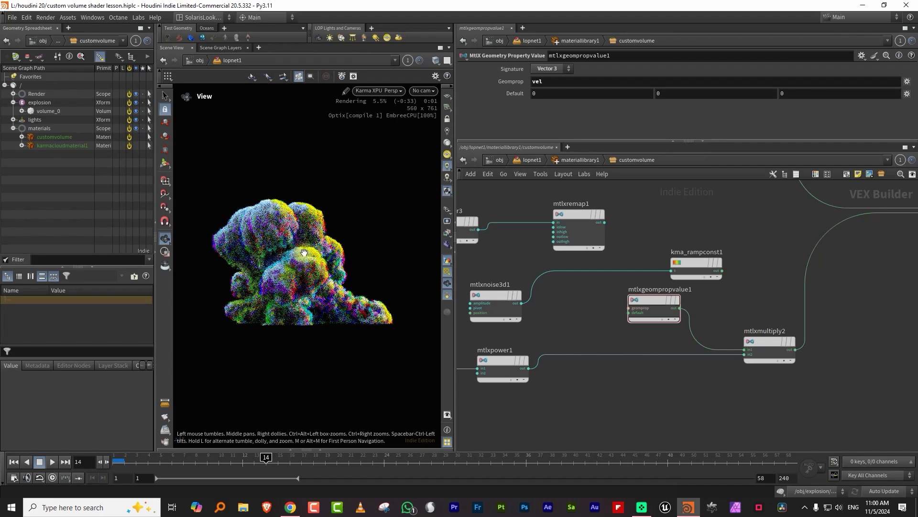
- Reconnect kma_rampconst1 to the first input of mtlxmultiply2 and place mtlxgeompropvalue1 ahead of mtlxnoise3d1
{"action": "left_click", "coordinate": [722, 271]}
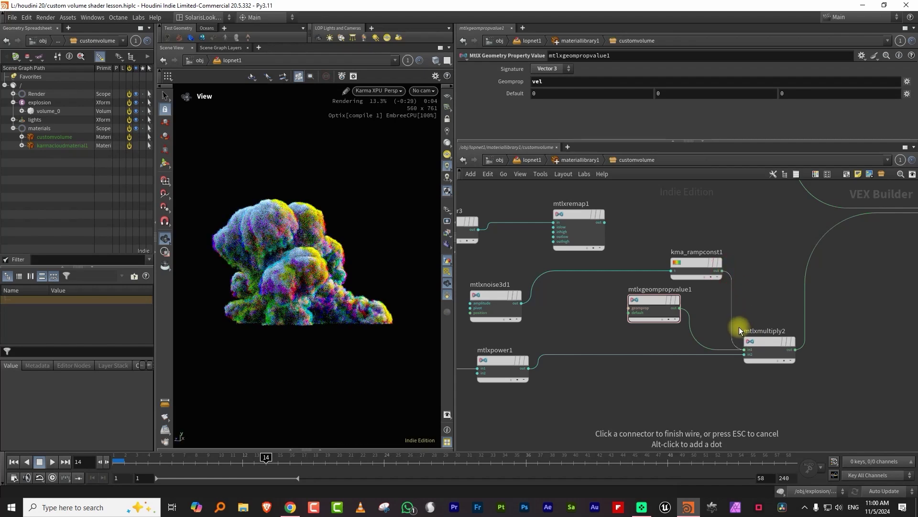
{"action": "left_click", "coordinate": [740, 328]}
{"action": "left_click_drag", "start_coordinate": [657, 301], "coordinate": [605, 315]}
{"action": "middle_click_drag", "start_coordinate": [720, 299], "coordinate": [831, 291]}
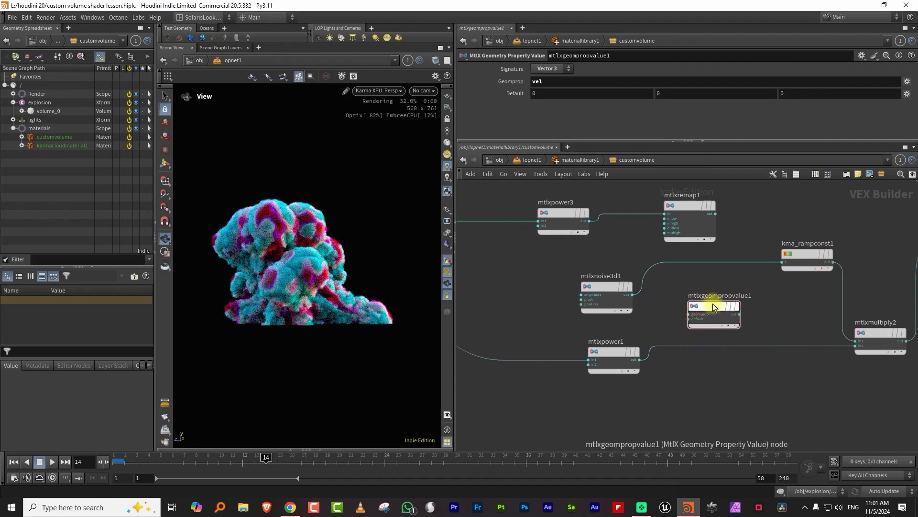
{"action": "left_click_drag", "start_coordinate": [713, 304], "coordinate": [487, 289]}
- Move mtlxnoise3d1 aside and add a MtlX Multiply node between mtlxgeompropvalue1 and the noise
{"action": "left_click_drag", "start_coordinate": [617, 287], "coordinate": [658, 286]}
{"action": "middle_click_drag", "start_coordinate": [560, 272], "coordinate": [631, 268]}
{"action": "key", "text": "Tab"}
{"action": "type", "text": "mu"}
{"action": "left_click", "coordinate": [755, 309]}
{"action": "left_click", "coordinate": [649, 274]}
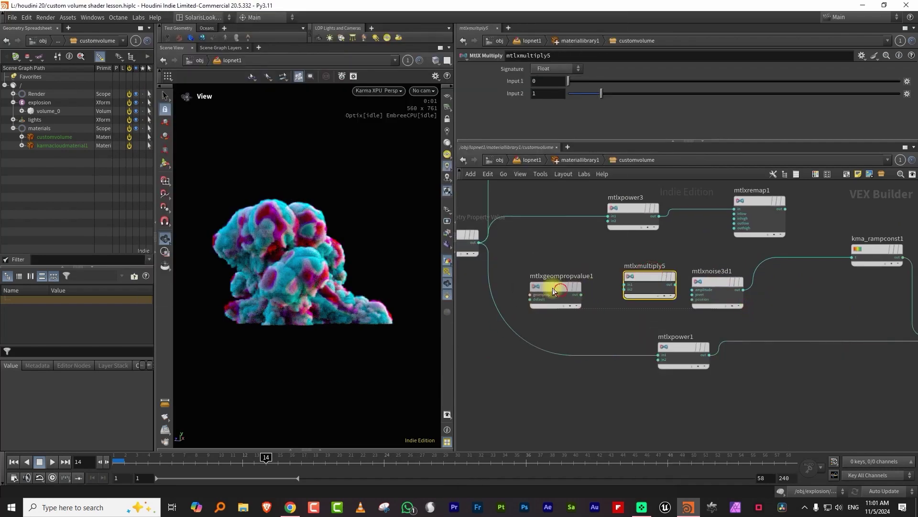
- Shift mtlxgeompropvalue1 up and add a Constant node beneath it
{"action": "left_click_drag", "start_coordinate": [547, 282], "coordinate": [537, 264]}
{"action": "key", "text": "Tab"}
{"action": "type", "text": "con"}
{"action": "left_click", "coordinate": [703, 324]}
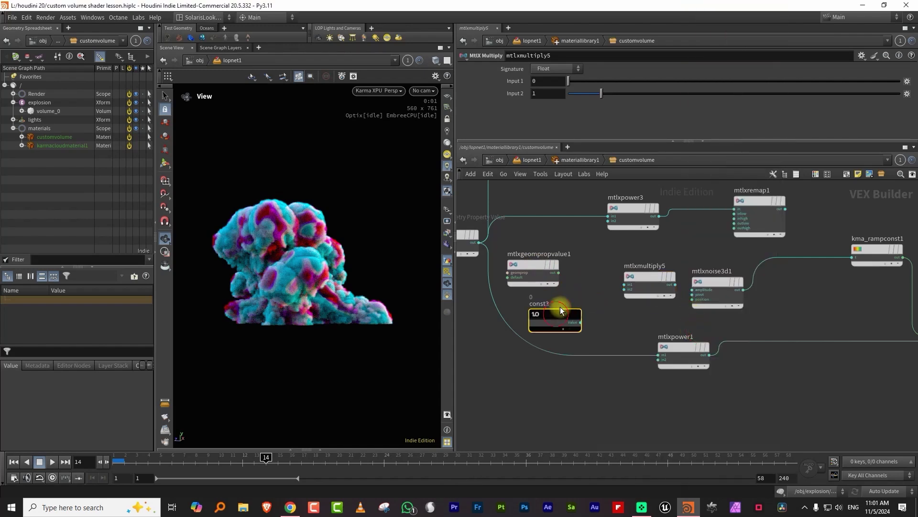
- Set const3 to 0.101, multiply it with mtlxgeompropvalue1 in mtlxmultiply5, and feed the result into mtlxnoise3d1's position
{"action": "left_click", "coordinate": [555, 317]}
{"action": "left_click_drag", "start_coordinate": [564, 276], "coordinate": [626, 289]}
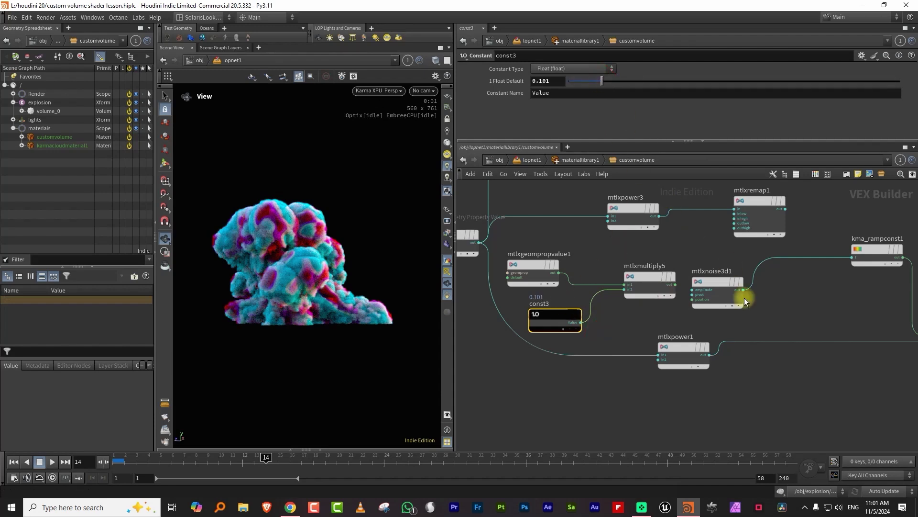
{"action": "scroll", "coordinate": [701, 279], "scroll_direction": "up", "scroll_amount": 3}
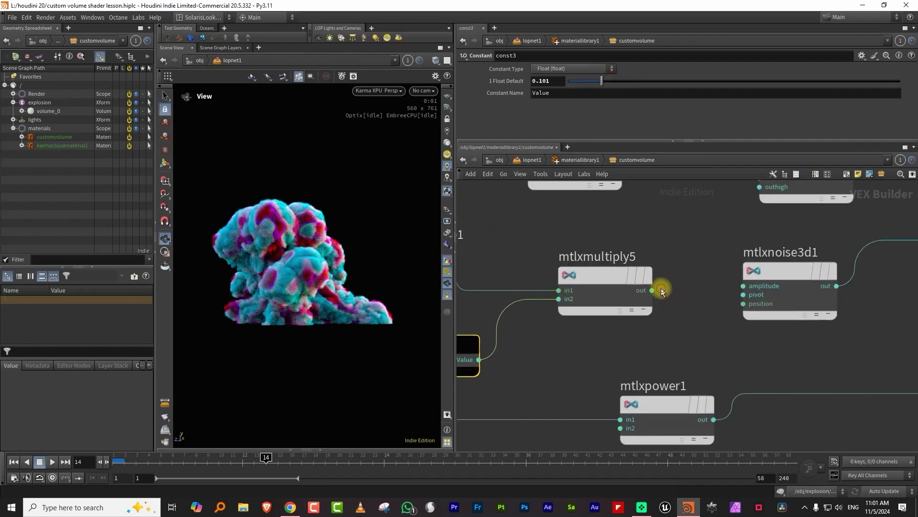
{"action": "left_click_drag", "start_coordinate": [650, 291], "coordinate": [734, 304]}
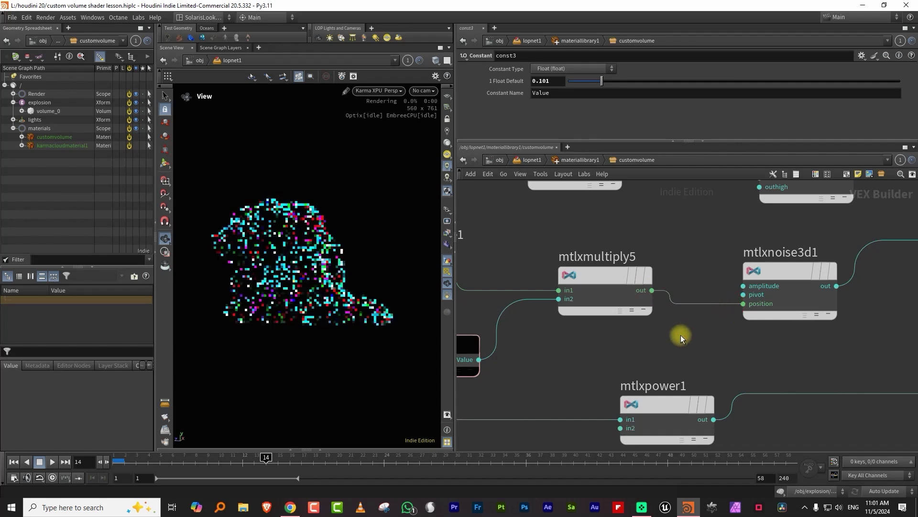
{"action": "middle_click_drag", "start_coordinate": [670, 336], "coordinate": [755, 316]}
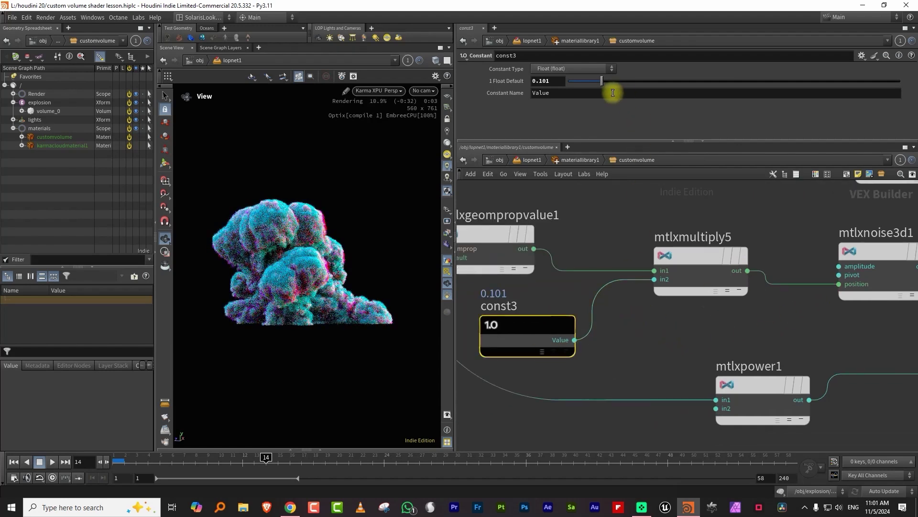
- Tune the velocity noise with mtlxnoise3d1's pivot at 0.82 and the const3 multiplier at 0.157
{"action": "left_click", "coordinate": [630, 81]}
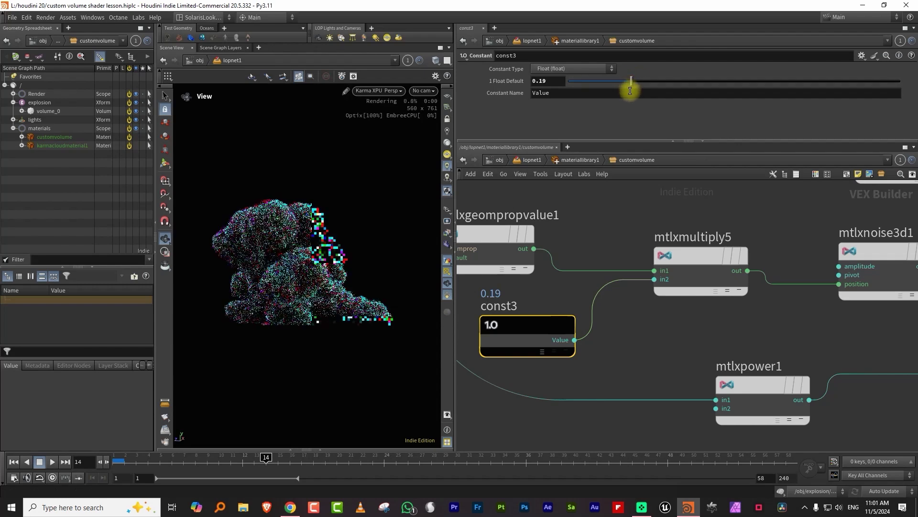
{"action": "left_click", "coordinate": [721, 81]}
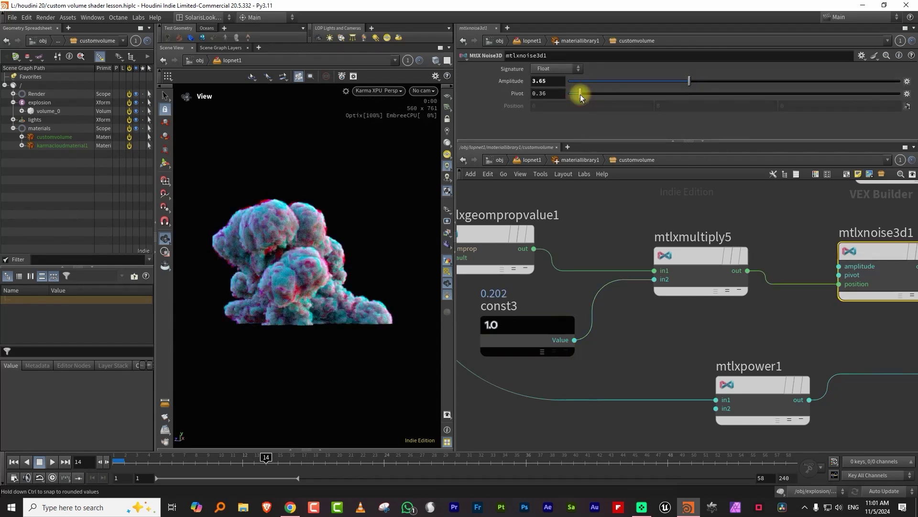
{"action": "mouse_move", "coordinate": [581, 94]}
{"action": "left_mouse_down"}
{"action": "mouse_move", "coordinate": [619, 96]}
{"action": "mouse_move", "coordinate": [596, 96]}
{"action": "left_mouse_up"}
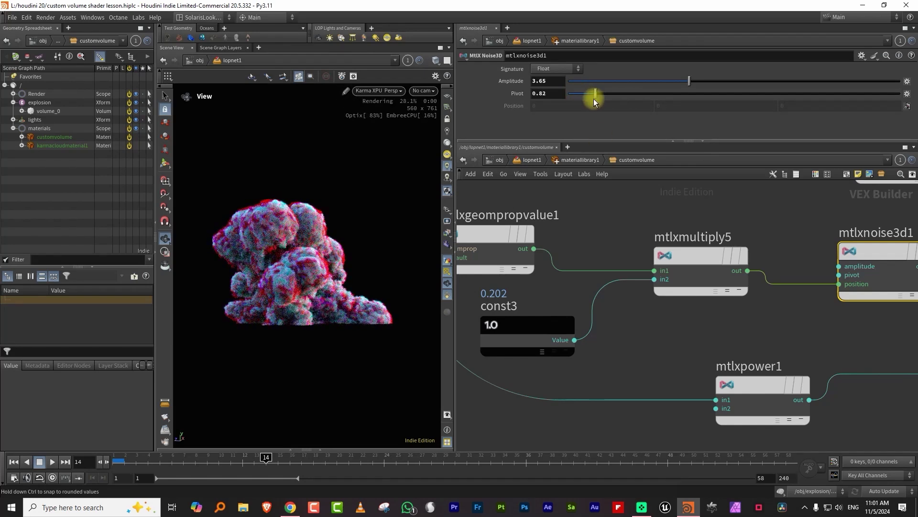
{"action": "left_click", "coordinate": [567, 320]}
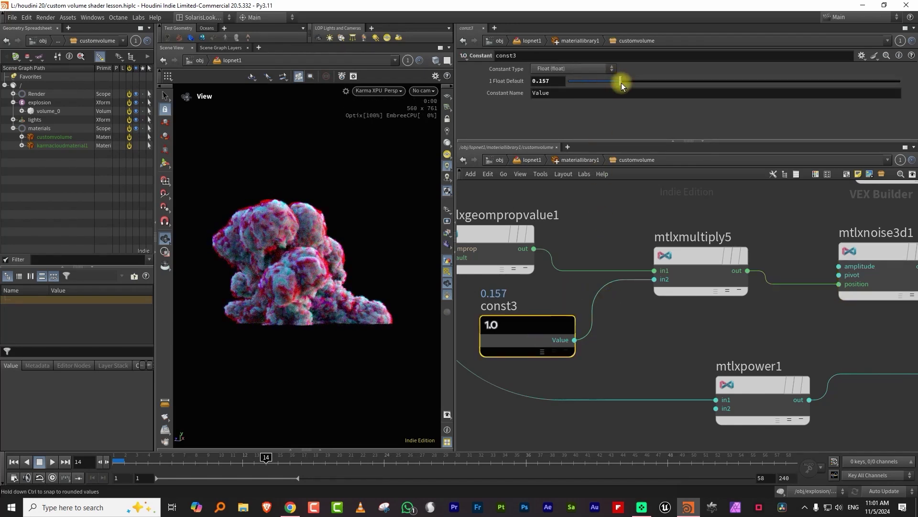
- Scrub the timeline from frame 6 to frame 30 to check the noise colouring as the explosion grows
{"action": "left_click", "coordinate": [177, 462]}
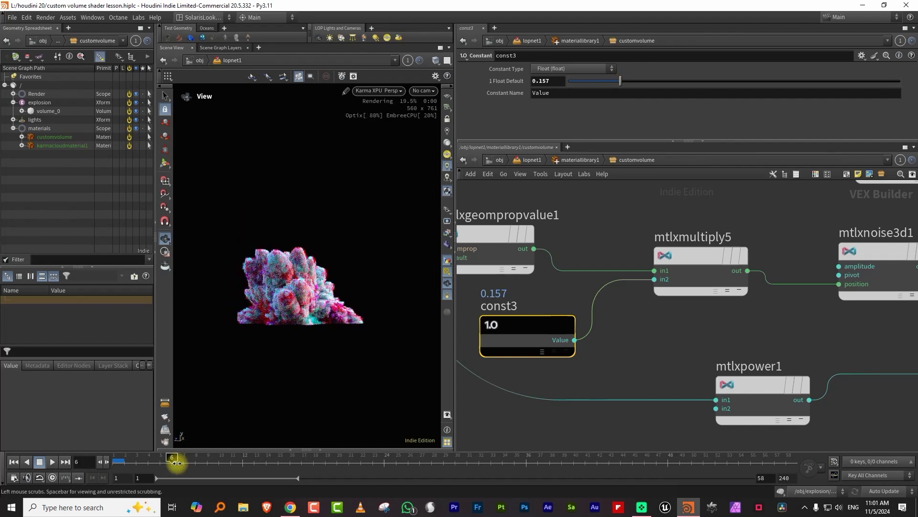
{"action": "left_click_drag", "start_coordinate": [195, 461], "coordinate": [397, 457]}
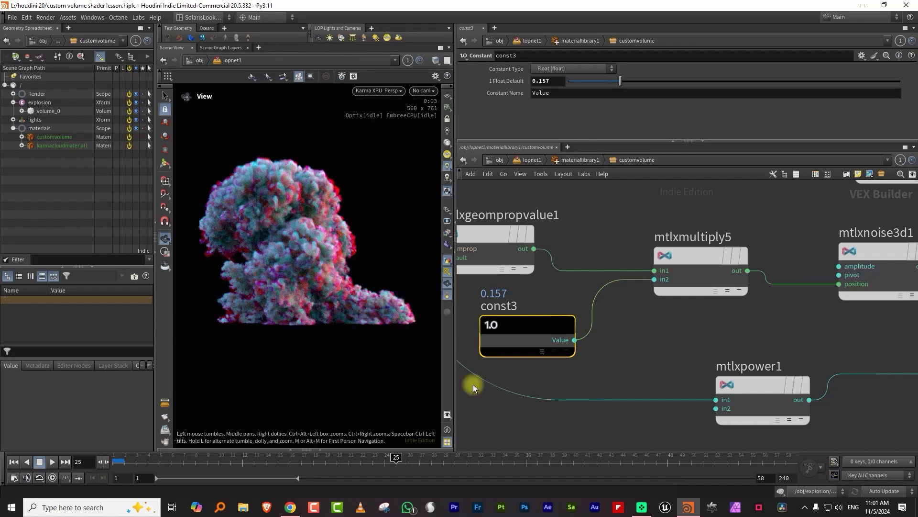
{"action": "left_click_drag", "start_coordinate": [416, 460], "coordinate": [464, 460]}
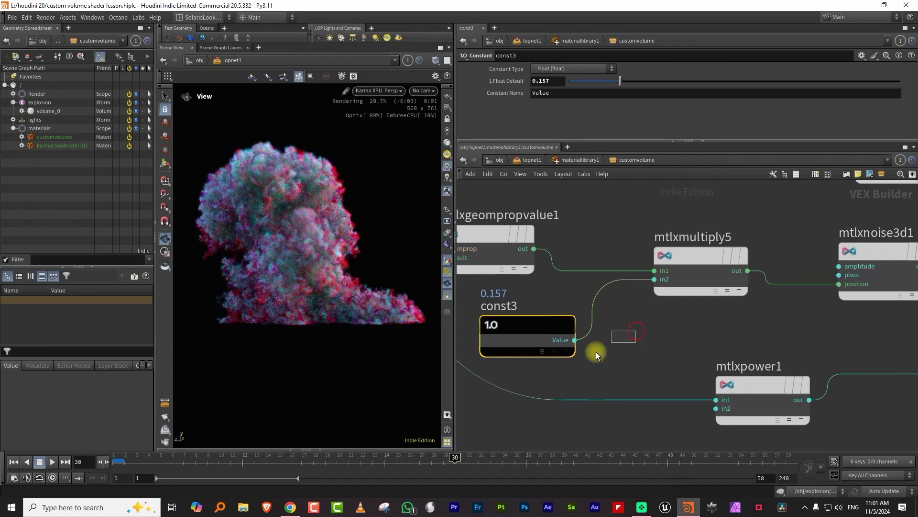
- Lower the const3 multiplier to 0.056 and check the explosion colouring at frame 32
{"action": "left_click_drag", "start_coordinate": [681, 81], "coordinate": [590, 85]}
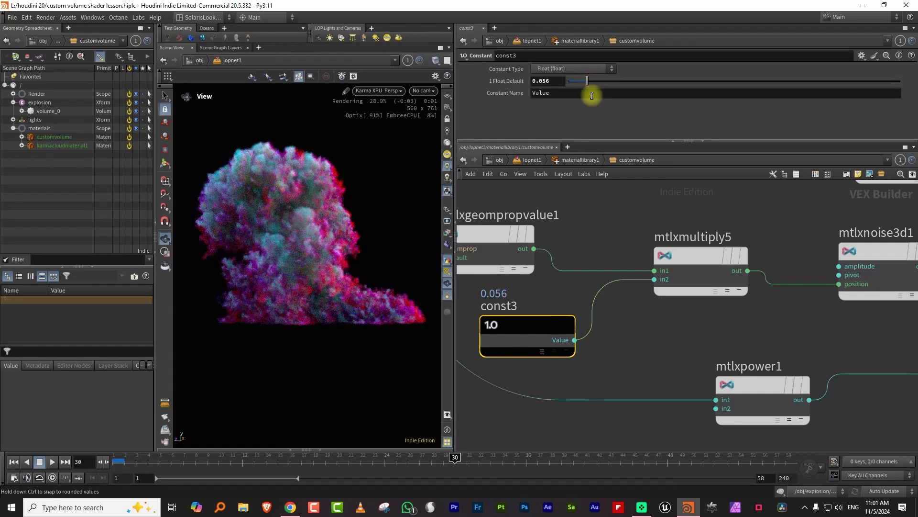
{"action": "left_click_drag", "start_coordinate": [384, 459], "coordinate": [479, 457]}
{"action": "middle_click_drag", "start_coordinate": [687, 330], "coordinate": [627, 348]}
{"action": "scroll", "coordinate": [736, 332], "scroll_direction": "down", "scroll_amount": 3}
{"action": "middle_click_drag", "start_coordinate": [827, 316], "coordinate": [742, 345]}
{"action": "right_click_drag", "start_coordinate": [751, 337], "coordinate": [734, 343]}
{"action": "middle_click_drag", "start_coordinate": [755, 294], "coordinate": [783, 297]}
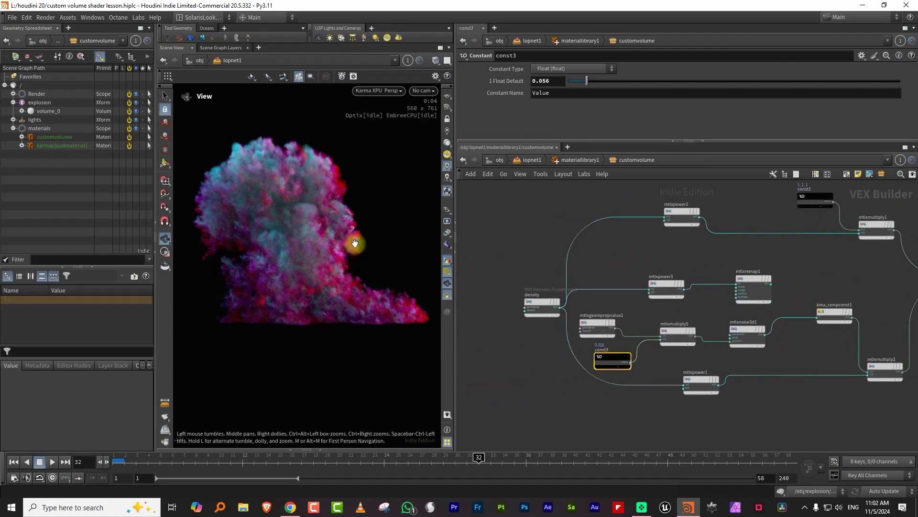
- Add a MtlX Position node and place it between mtlxnoise3d1 and mtlxmultiply2
{"action": "middle_click_drag", "start_coordinate": [616, 251], "coordinate": [616, 293]}
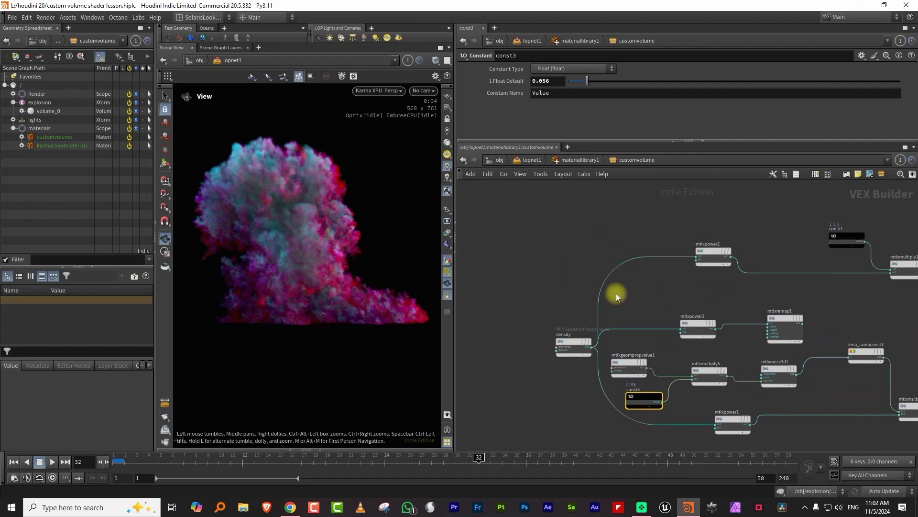
{"action": "key", "text": "Tab"}
{"action": "type", "text": "pos"}
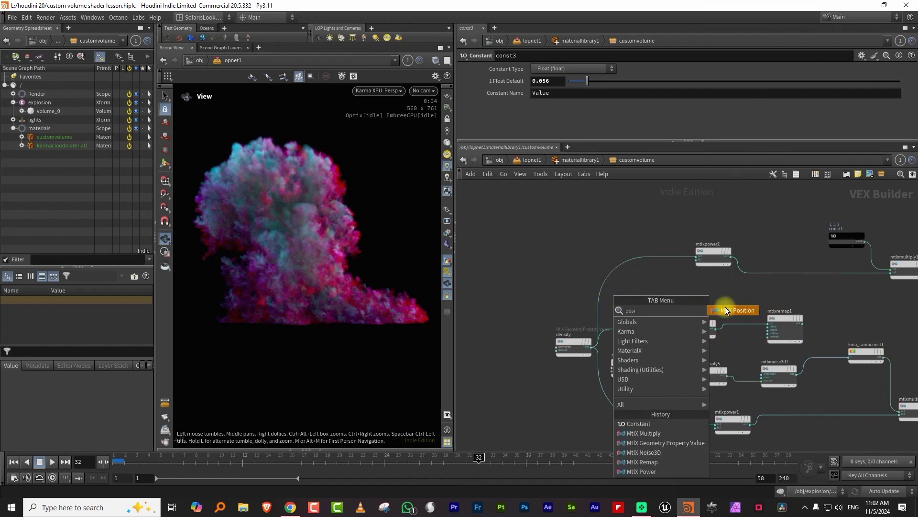
{"action": "key", "text": "Return"}
{"action": "left_click", "coordinate": [493, 273]}
{"action": "middle_click_drag", "start_coordinate": [524, 263], "coordinate": [601, 265]}
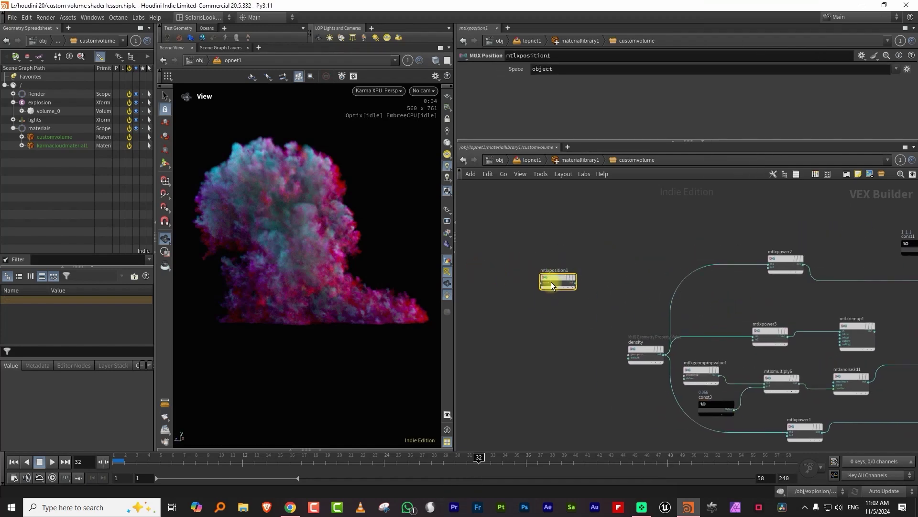
{"action": "middle_click_drag", "start_coordinate": [690, 267], "coordinate": [557, 256]}
{"action": "left_click_drag", "start_coordinate": [497, 268], "coordinate": [779, 381]}
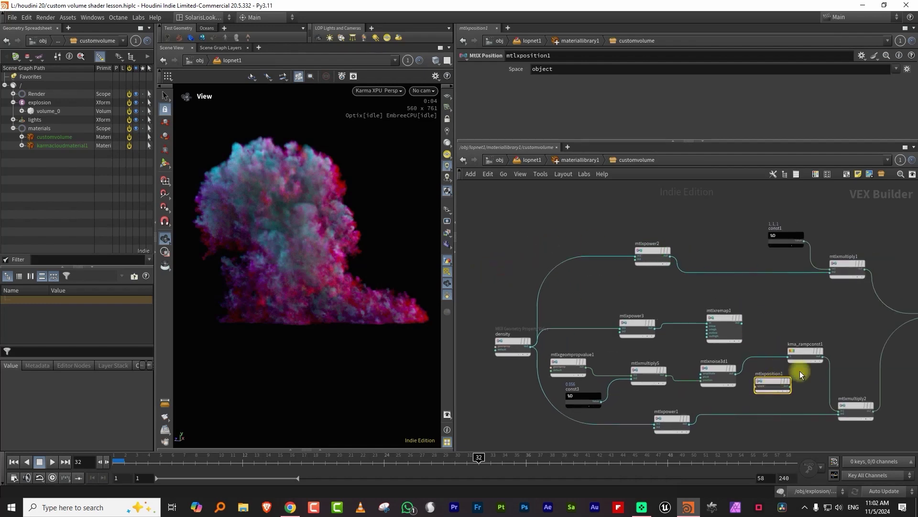
- Preview mtlxposition1 as colour through the first input of mtlxmultiply2, and put kma_rampconst1 back on that input
{"action": "middle_click_drag", "start_coordinate": [850, 357], "coordinate": [758, 316]}
{"action": "scroll", "coordinate": [759, 316], "scroll_direction": "up", "scroll_amount": 3}
{"action": "left_click_drag", "start_coordinate": [669, 353], "coordinate": [742, 390]}
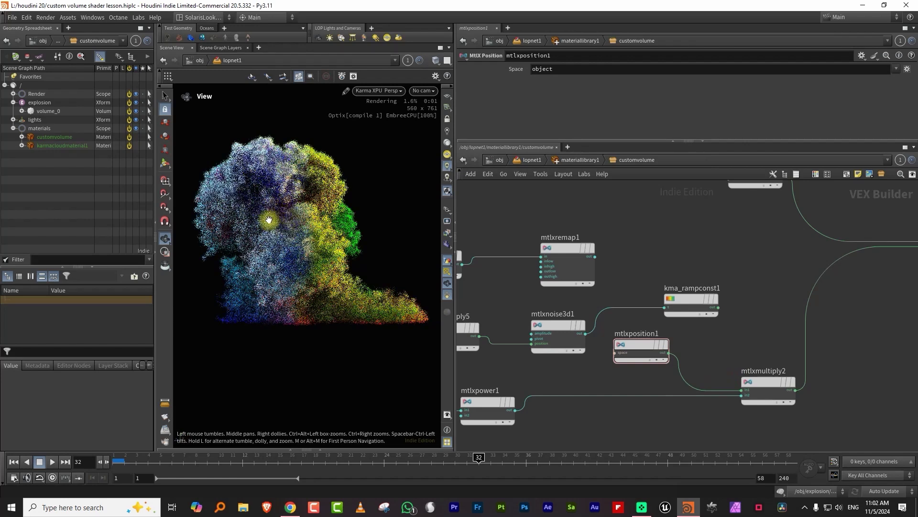
{"action": "left_click", "coordinate": [717, 307]}
{"action": "left_click", "coordinate": [742, 390]}
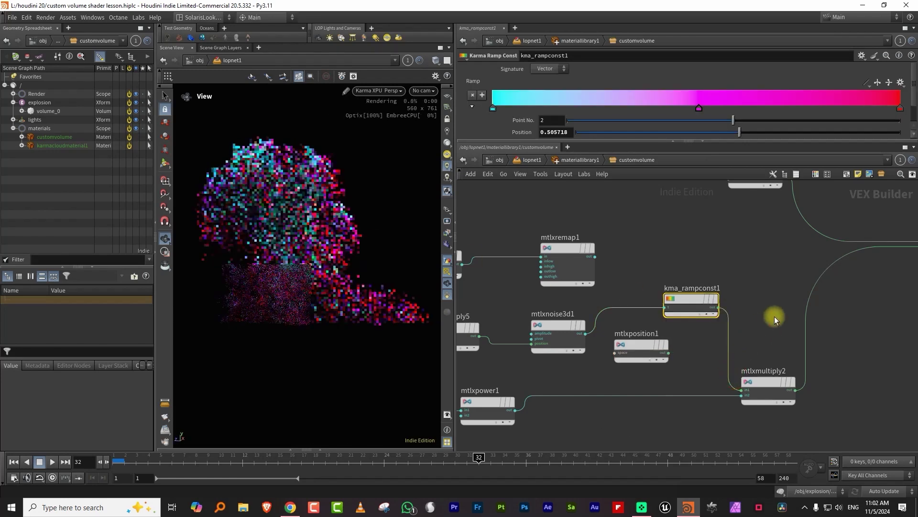
- Add a MtlX Separate Vector 3 node beside mtlxposition1, ahead of the density branch
{"action": "scroll", "coordinate": [732, 330], "scroll_direction": "down", "scroll_amount": 5}
{"action": "middle_click_drag", "start_coordinate": [547, 235], "coordinate": [599, 243]}
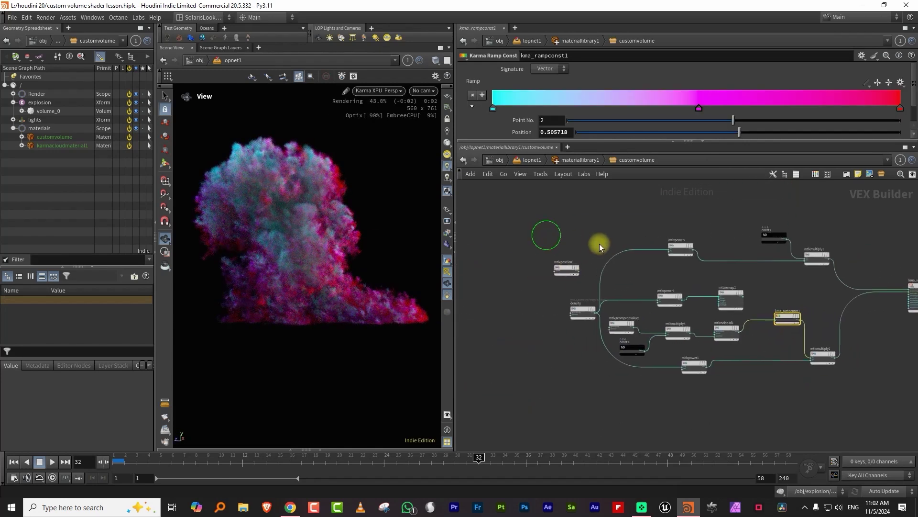
{"action": "scroll", "coordinate": [564, 252], "scroll_direction": "up", "scroll_amount": 4}
{"action": "key", "text": "Tab"}
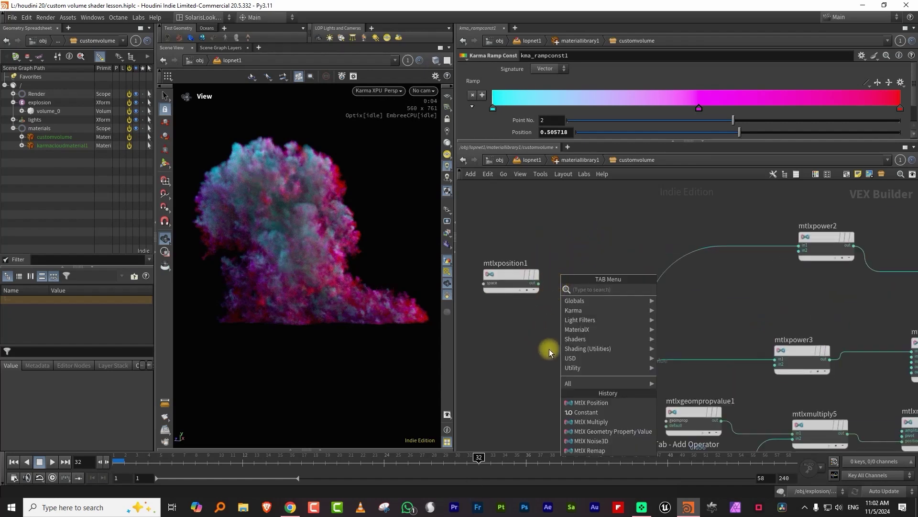
{"action": "mouse_move", "coordinate": [593, 328]}
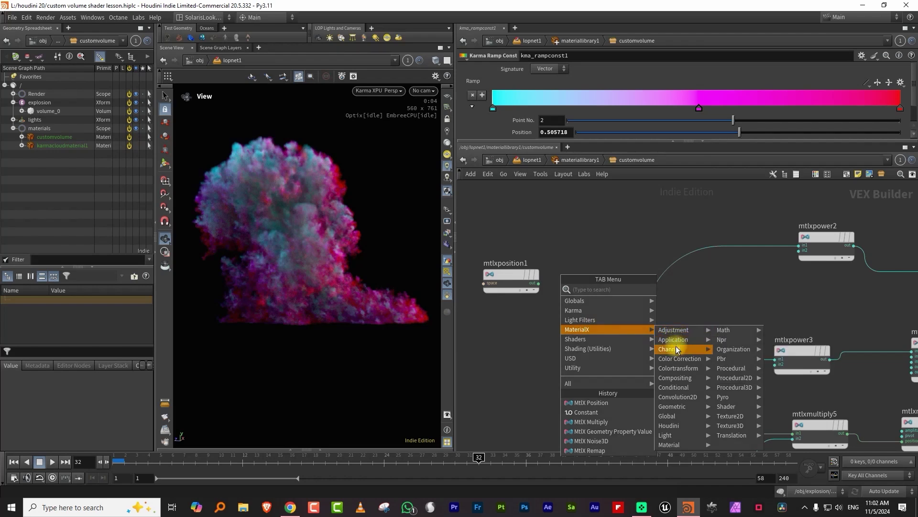
{"action": "mouse_move", "coordinate": [676, 348]}
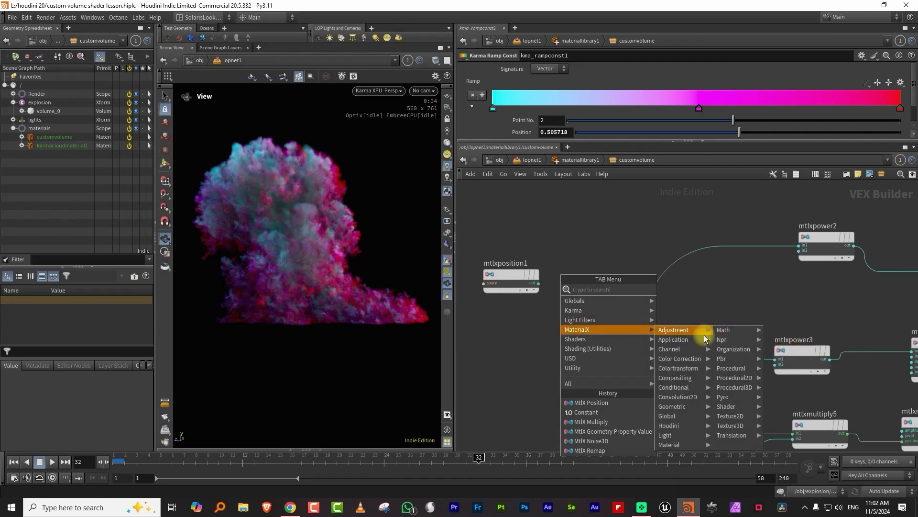
{"action": "key", "text": "Tab"}
{"action": "type", "text": "sep"}
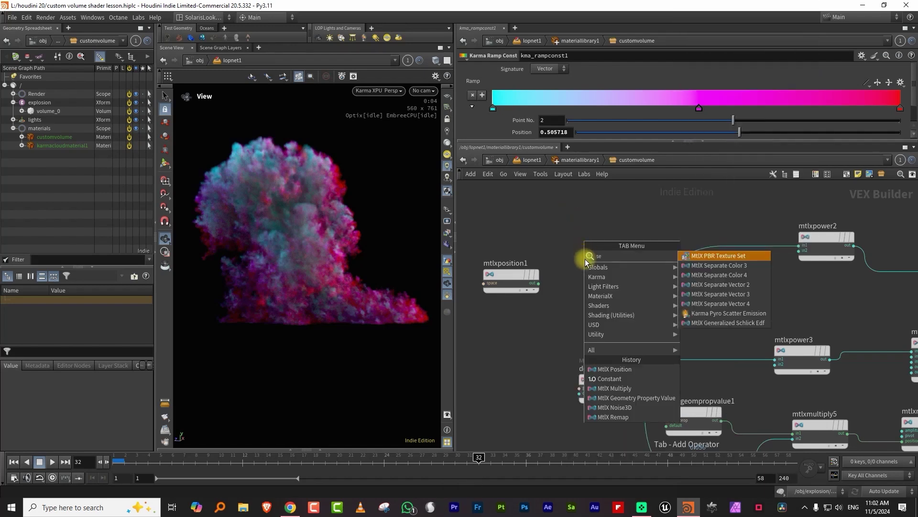
{"action": "left_click", "coordinate": [720, 284]}
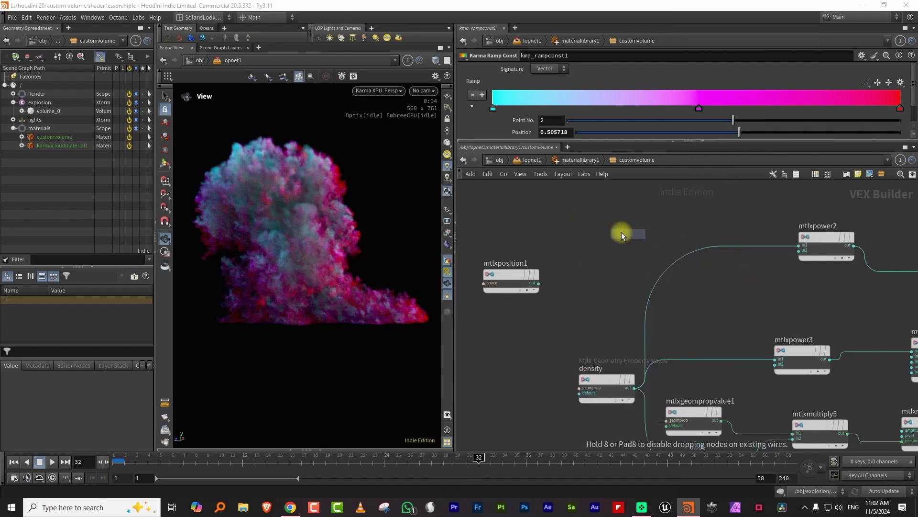
{"action": "left_click", "coordinate": [621, 232]}
- Connect mtlxposition1 to the input of mtlxseparate3v1 and move both nodes clear of the density network
{"action": "left_click_drag", "start_coordinate": [572, 283], "coordinate": [518, 260]}
{"action": "left_click", "coordinate": [587, 243]}
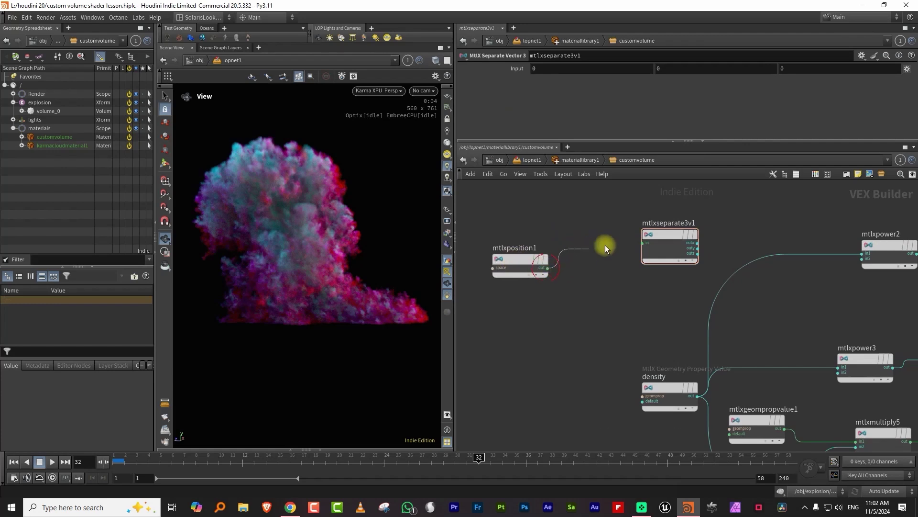
{"action": "left_click", "coordinate": [642, 242]}
{"action": "mouse_move", "coordinate": [664, 233]}
{"action": "left_mouse_down"}
{"action": "mouse_move", "coordinate": [605, 247]}
{"action": "mouse_move", "coordinate": [665, 220]}
{"action": "left_mouse_up"}
{"action": "scroll", "coordinate": [681, 214], "scroll_direction": "down", "scroll_amount": 5}
{"action": "left_click", "coordinate": [646, 250]}
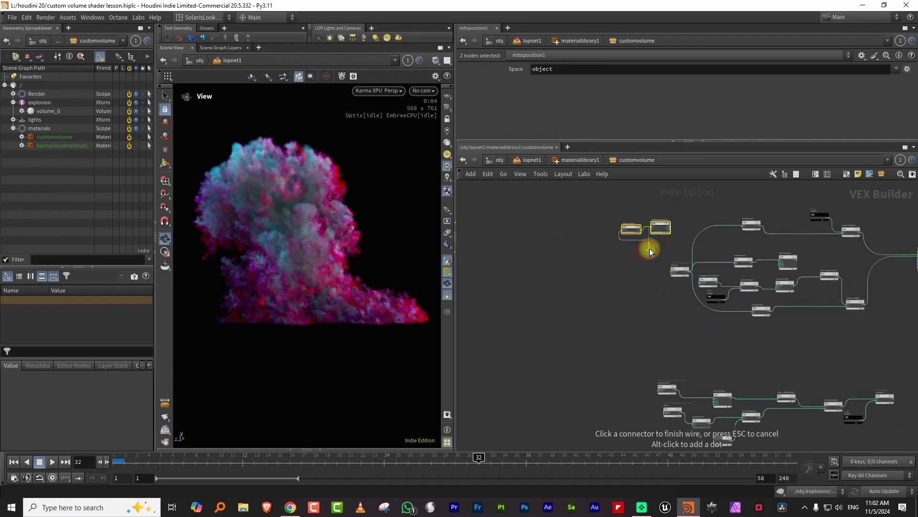
- Space out mtlxpower3 and mtlxremap1, and connect mtlxseparate3v1's outy to the in input of mtlxremap1
{"action": "scroll", "coordinate": [712, 220], "scroll_direction": "up", "scroll_amount": 5}
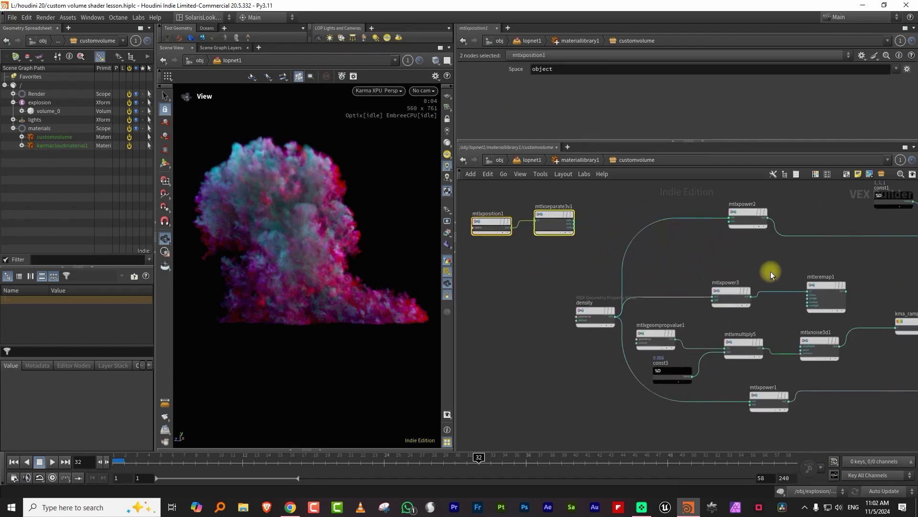
{"action": "left_click_drag", "start_coordinate": [734, 290], "coordinate": [691, 290]}
{"action": "left_click_drag", "start_coordinate": [819, 285], "coordinate": [824, 273]}
{"action": "left_click", "coordinate": [608, 203]}
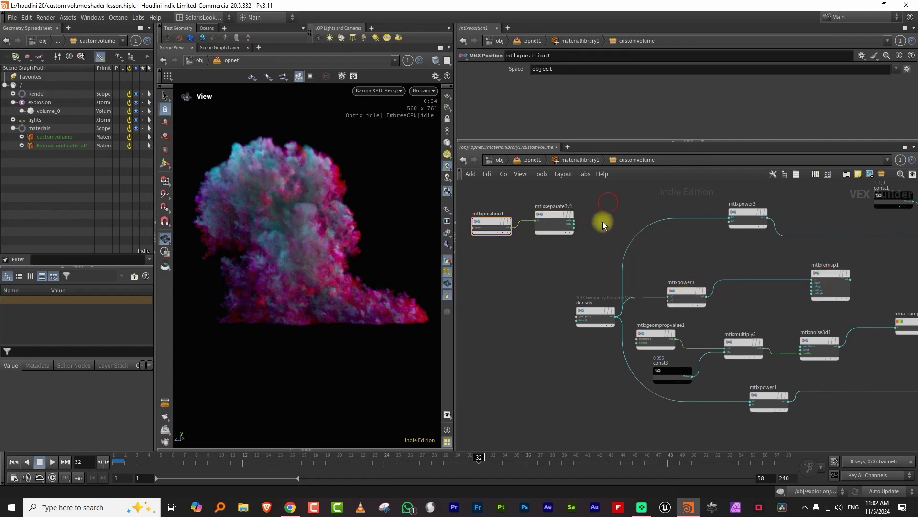
{"action": "left_click", "coordinate": [576, 223]}
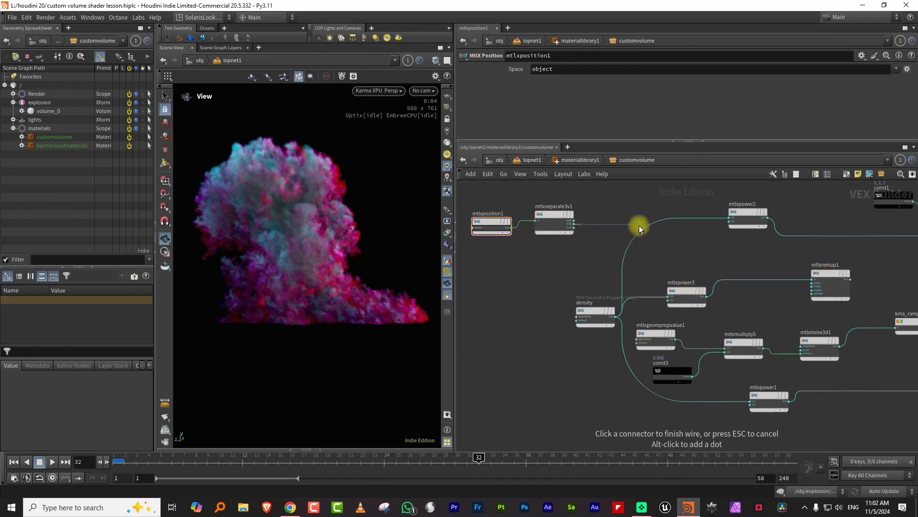
{"action": "left_click", "coordinate": [802, 276]}
- Drive kma_rampconst1 with the output of mtlxremap1 and set the remap's Inhigh to 8.02
{"action": "scroll", "coordinate": [765, 268], "scroll_direction": "up", "scroll_amount": 3}
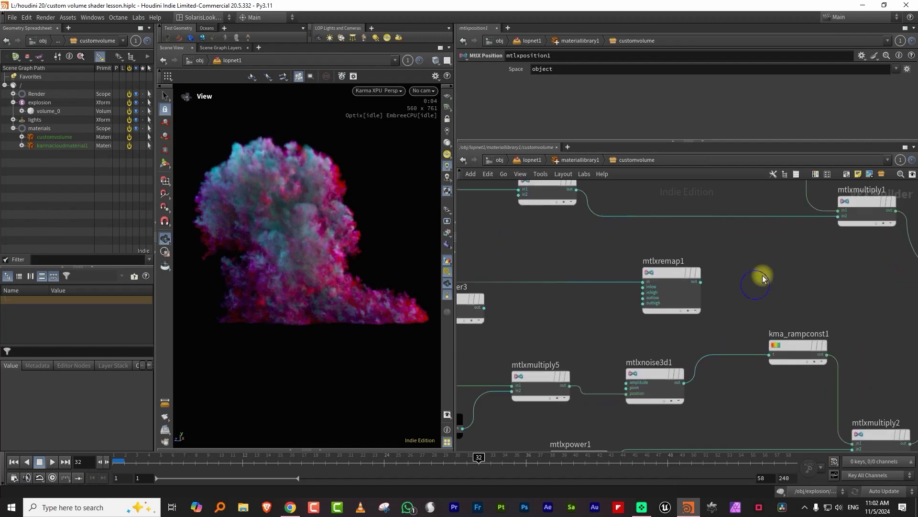
{"action": "left_click", "coordinate": [701, 282]}
{"action": "left_click", "coordinate": [765, 332]}
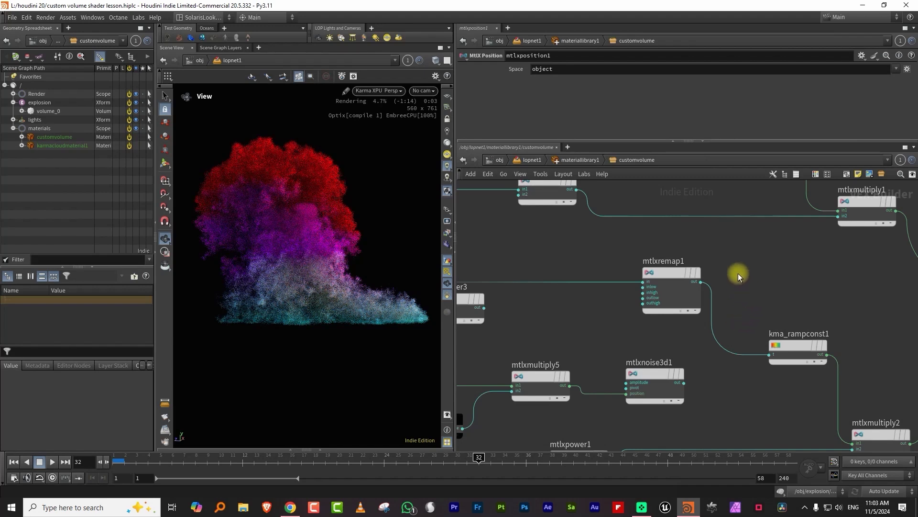
{"action": "left_click", "coordinate": [689, 273]}
{"action": "left_click_drag", "start_coordinate": [759, 108], "coordinate": [876, 110]}
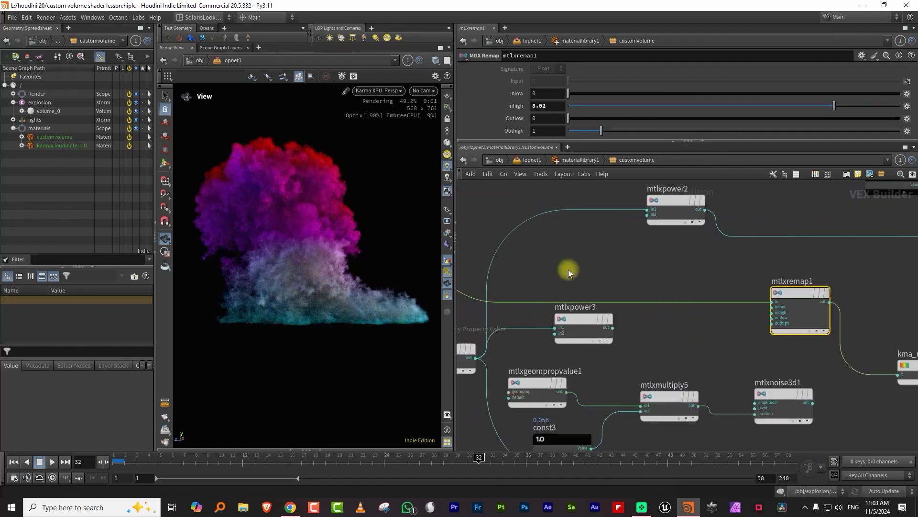
- Switch the in input of mtlxremap1 to mtlxseparate3v1's outx
{"action": "middle_click_drag", "start_coordinate": [568, 269], "coordinate": [669, 294]}
{"action": "left_click", "coordinate": [543, 247]}
{"action": "middle_click_drag", "start_coordinate": [789, 285], "coordinate": [687, 264]}
{"action": "left_click", "coordinate": [794, 297]}
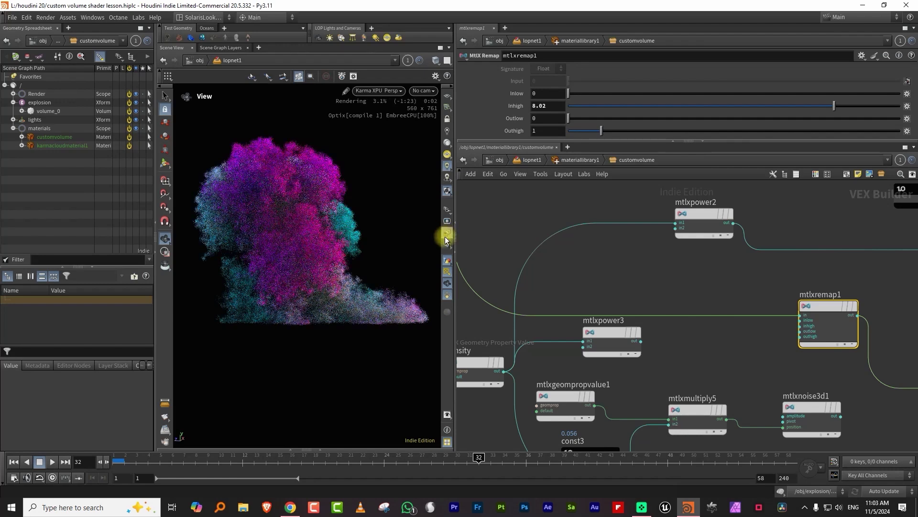
- Reverse the colour ramp of kma_rampconst1 so it runs from red through magenta to cyan
{"action": "middle_click_drag", "start_coordinate": [755, 344], "coordinate": [605, 324]}
{"action": "left_click_drag", "start_coordinate": [771, 313], "coordinate": [821, 381]}
{"action": "left_click", "coordinate": [877, 84]}
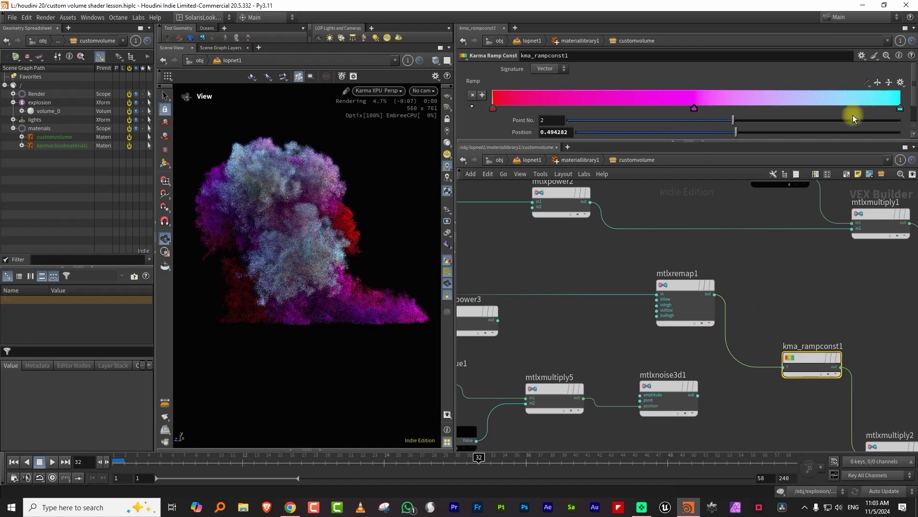
- Move the magenta middle point of kma_rampconst1's colour ramp to position 0.304
{"action": "left_click_drag", "start_coordinate": [349, 227], "coordinate": [311, 251]}
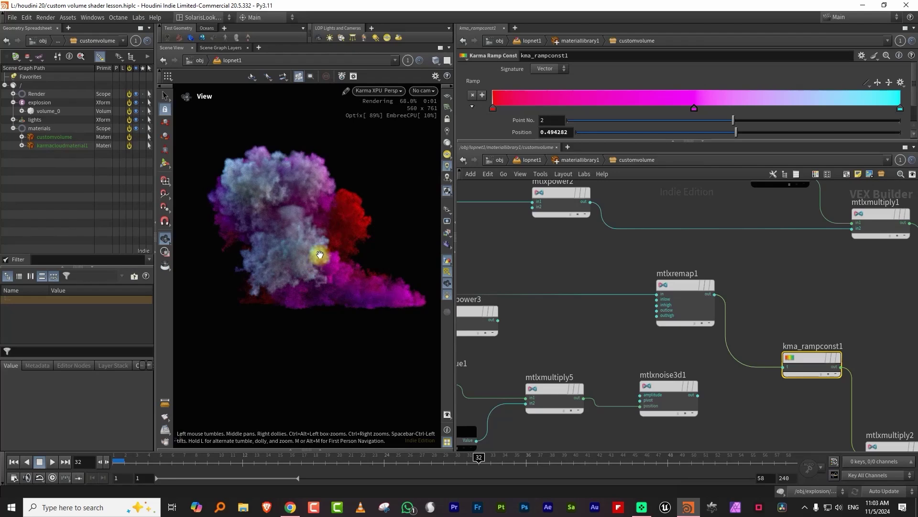
{"action": "left_click_drag", "start_coordinate": [695, 109], "coordinate": [617, 123]}
- Set kma_volume2's Extinction Modifier to 0.768, Contribution Modifier to 1.937 and Anisotropy to 0.833, and check the render at frame 18
{"action": "key", "text": "h"}
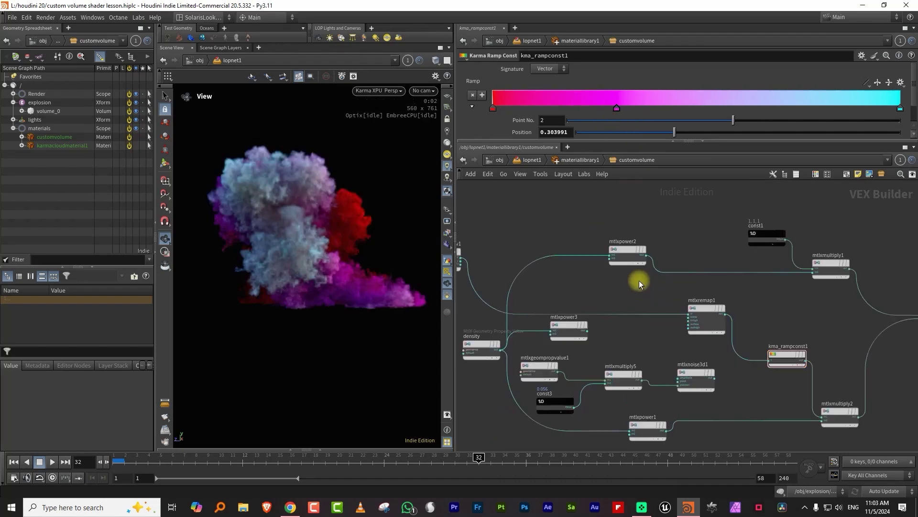
{"action": "middle_click_drag", "start_coordinate": [856, 307], "coordinate": [651, 311]}
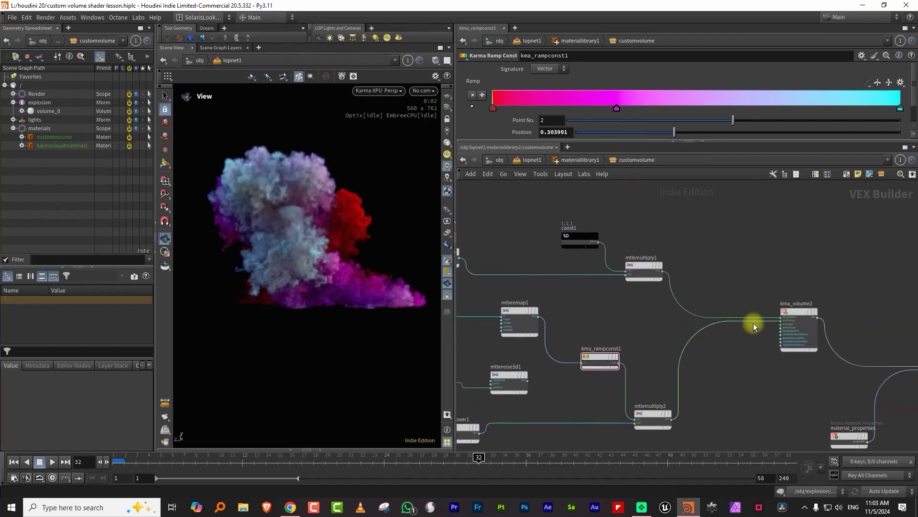
{"action": "scroll", "coordinate": [770, 352], "scroll_direction": "up", "scroll_amount": 3}
{"action": "scroll", "coordinate": [755, 335], "scroll_direction": "up", "scroll_amount": 3}
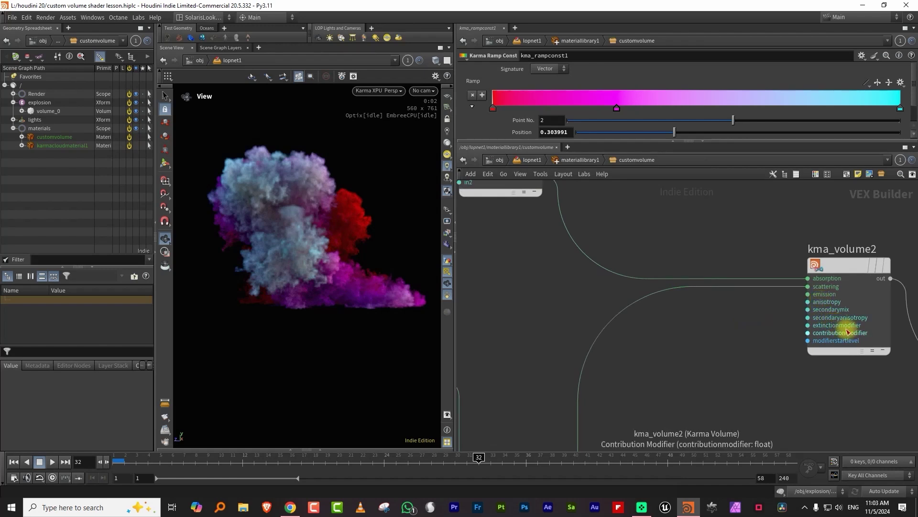
{"action": "left_click", "coordinate": [881, 315]}
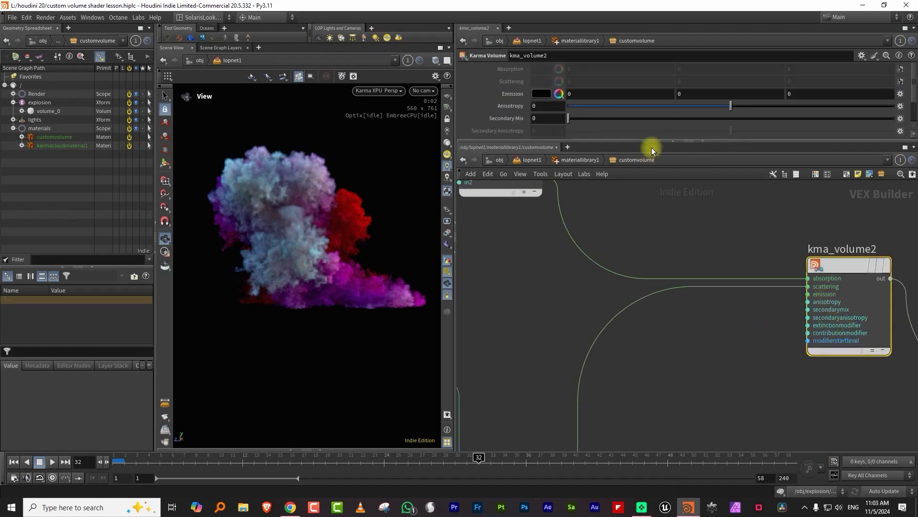
{"action": "left_click_drag", "start_coordinate": [647, 142], "coordinate": [641, 266]}
{"action": "left_click", "coordinate": [822, 142]}
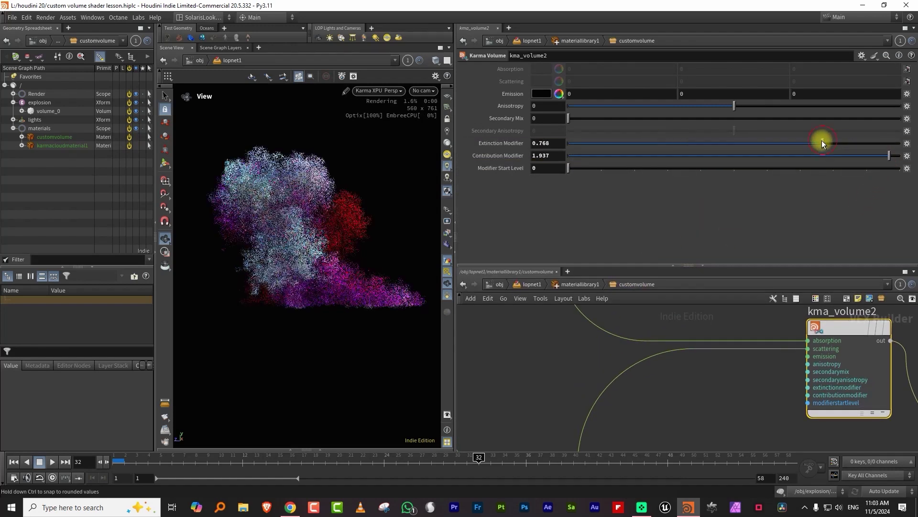
{"action": "left_click_drag", "start_coordinate": [734, 106], "coordinate": [872, 106]}
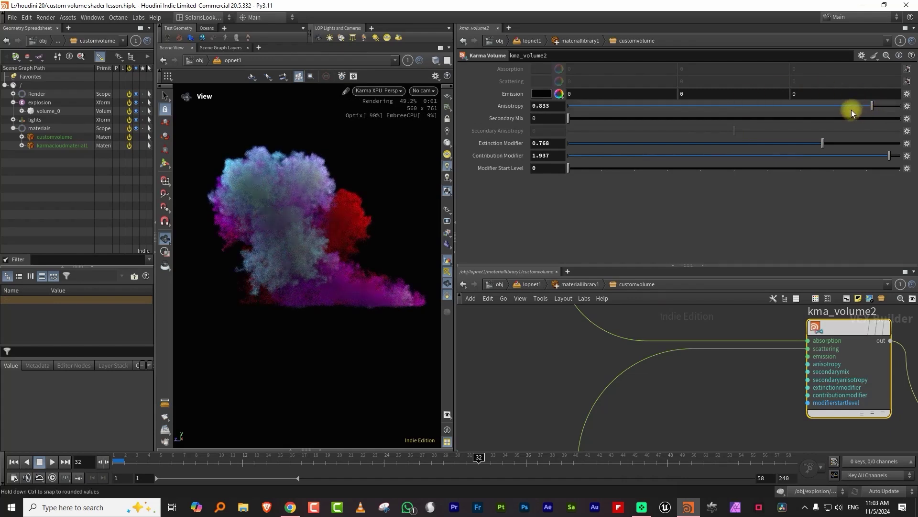
{"action": "left_click", "coordinate": [314, 461]}
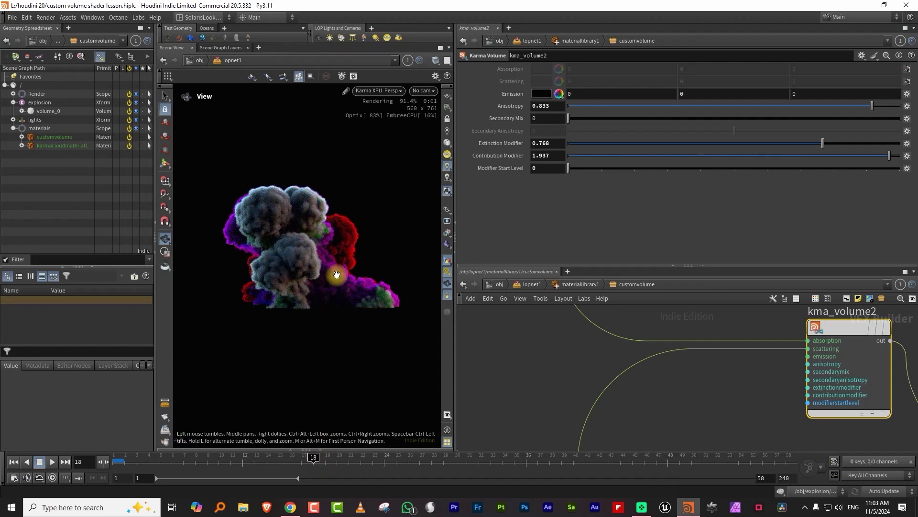
- Duplicate the mtlxposition1 and mtlxseparate3v1 nodes together
{"action": "left_click_drag", "start_coordinate": [632, 265], "coordinate": [636, 205]}
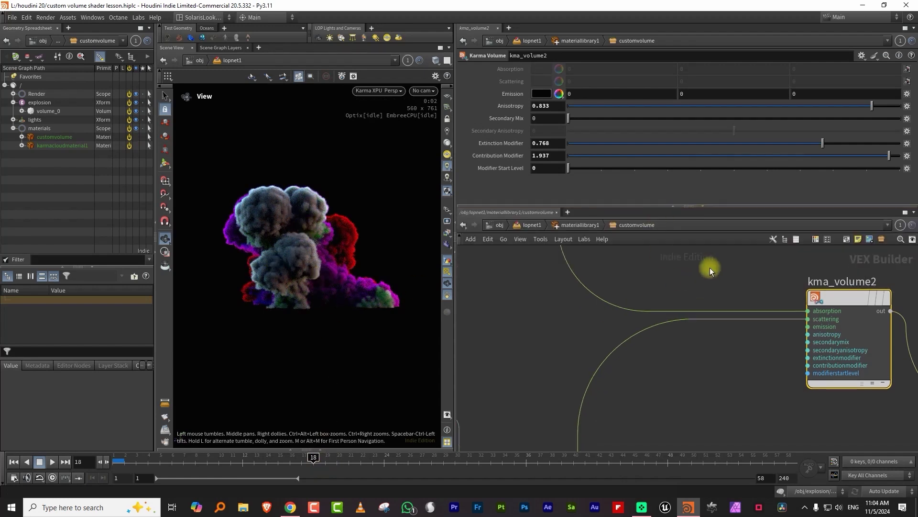
{"action": "scroll", "coordinate": [710, 267], "scroll_direction": "down", "scroll_amount": 5}
{"action": "middle_click_drag", "start_coordinate": [627, 285], "coordinate": [859, 332]}
{"action": "middle_click_drag", "start_coordinate": [646, 300], "coordinate": [685, 309]}
{"action": "left_click_drag", "start_coordinate": [519, 311], "coordinate": [616, 259]}
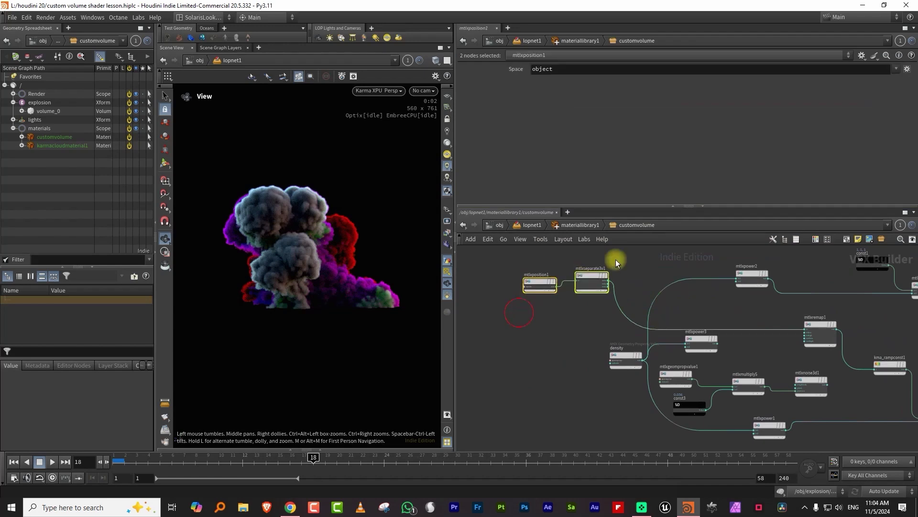
{"action": "scroll", "coordinate": [719, 303], "scroll_direction": "down", "scroll_amount": 3}
{"action": "key", "text": "ctrl+v"}
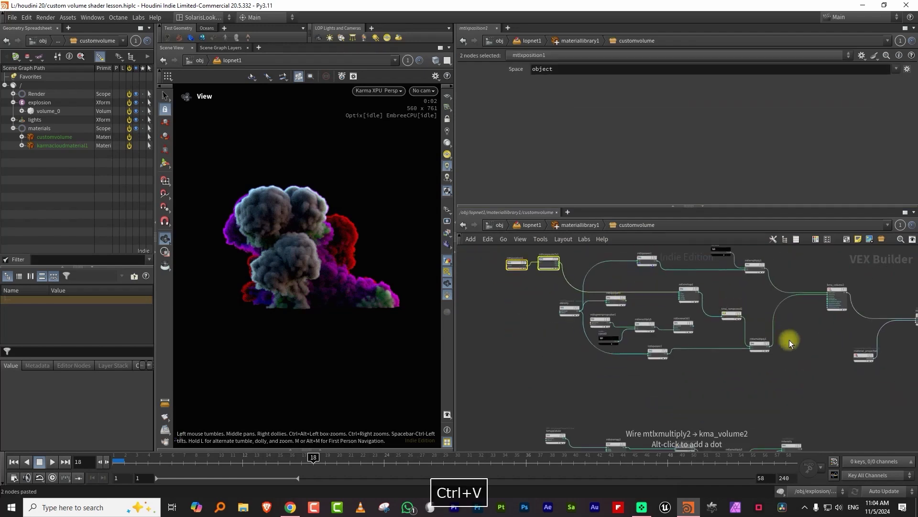
- Move kma_volume2 and the output nodes aside, and lay out mtlxposition2 and mtlxseparate3v2 in the space before kma_volume2
{"action": "left_click_drag", "start_coordinate": [796, 337], "coordinate": [800, 372]}
{"action": "middle_click_drag", "start_coordinate": [818, 325], "coordinate": [661, 339]}
{"action": "left_click_drag", "start_coordinate": [666, 297], "coordinate": [806, 394]}
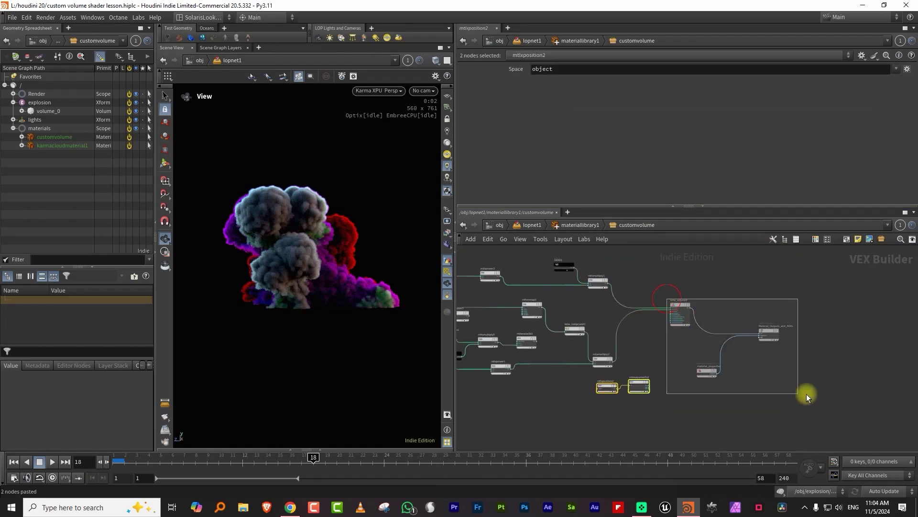
{"action": "left_click_drag", "start_coordinate": [768, 331], "coordinate": [882, 331]}
{"action": "left_click_drag", "start_coordinate": [681, 374], "coordinate": [702, 334]}
{"action": "scroll", "coordinate": [760, 328], "scroll_direction": "up", "scroll_amount": 3}
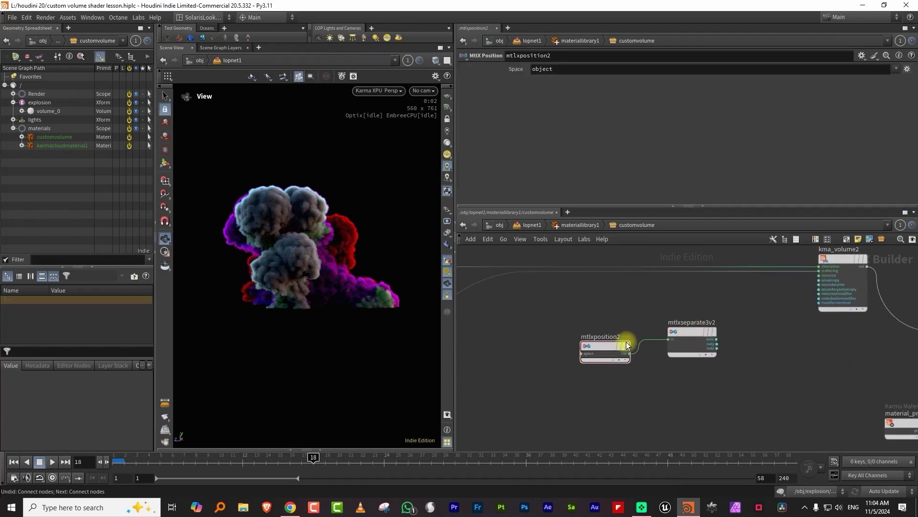
{"action": "left_click_drag", "start_coordinate": [611, 344], "coordinate": [570, 339]}
{"action": "left_click_drag", "start_coordinate": [696, 331], "coordinate": [636, 331]}
- Add an MtlX Remap node beside mtlxseparate3v2 and connect outx to its in input
{"action": "key", "text": "Tab"}
{"action": "type", "text": "rem"}
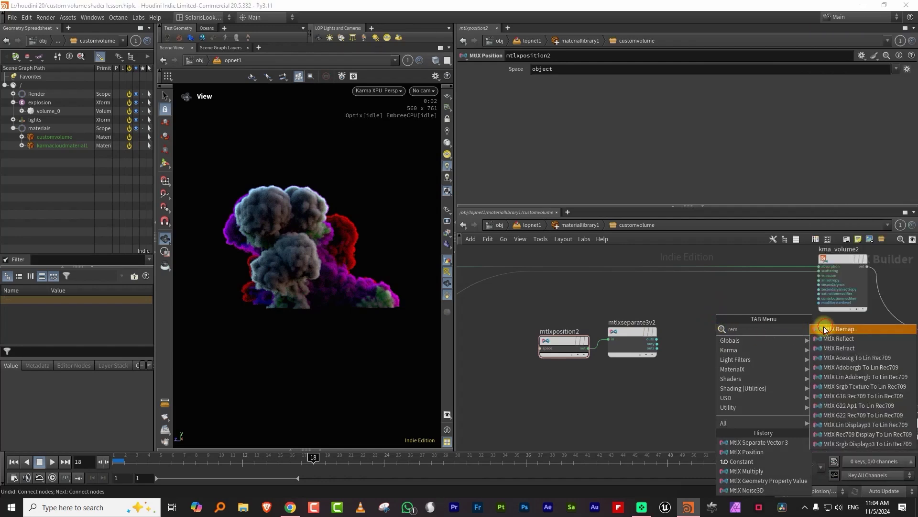
{"action": "left_click", "coordinate": [813, 329]}
{"action": "left_click", "coordinate": [681, 335]}
{"action": "scroll", "coordinate": [681, 330], "scroll_direction": "up", "scroll_amount": 3}
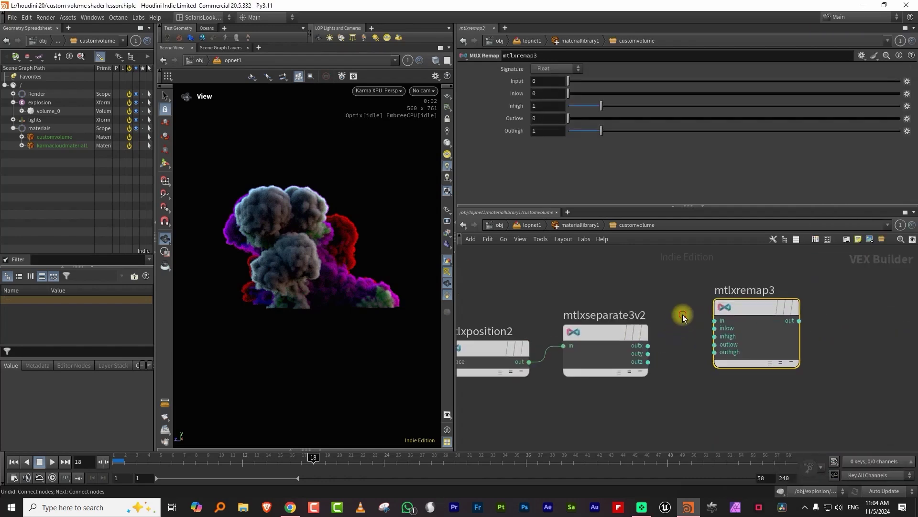
{"action": "left_click_drag", "start_coordinate": [648, 346], "coordinate": [715, 320]}
{"action": "middle_click_drag", "start_coordinate": [847, 273], "coordinate": [691, 338]}
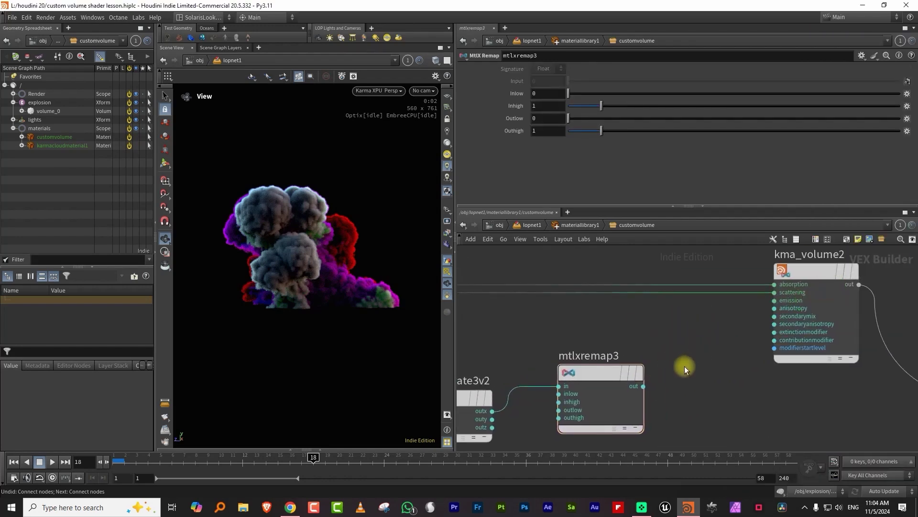
- Connect mtlxremap3 to kma_volume2's anisotropy and set the remap's Inlow to 1.92, Inhigh to 5.51 and Outhigh to 0.81
{"action": "left_click", "coordinate": [643, 386]}
{"action": "left_click", "coordinate": [755, 308]}
{"action": "left_click", "coordinate": [636, 394]}
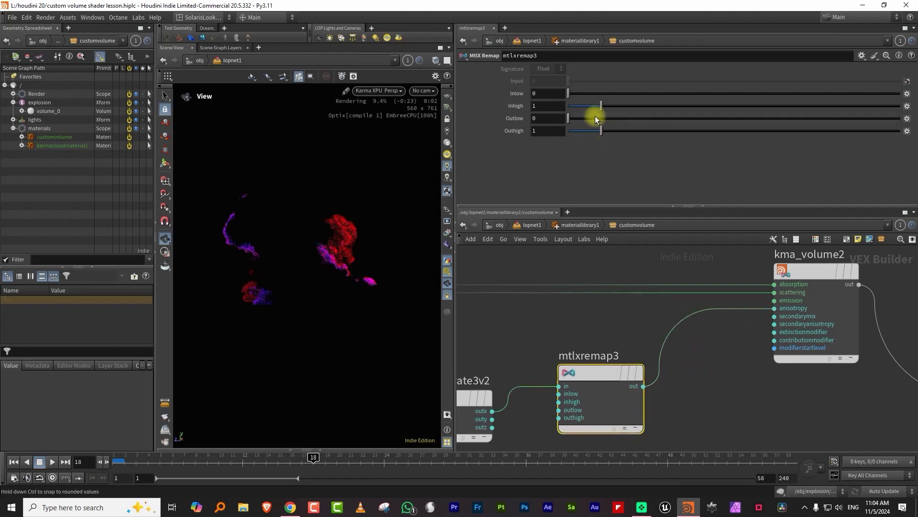
{"action": "left_click", "coordinate": [873, 106]}
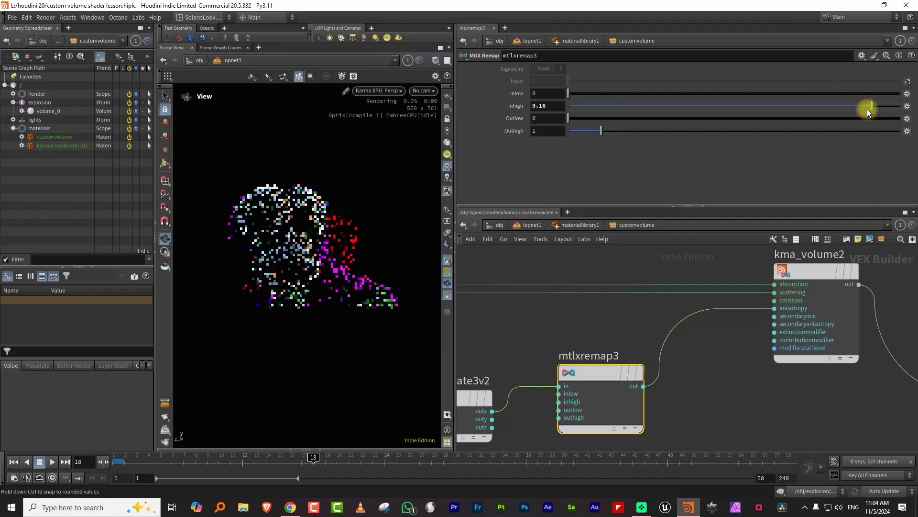
{"action": "left_click", "coordinate": [595, 130]}
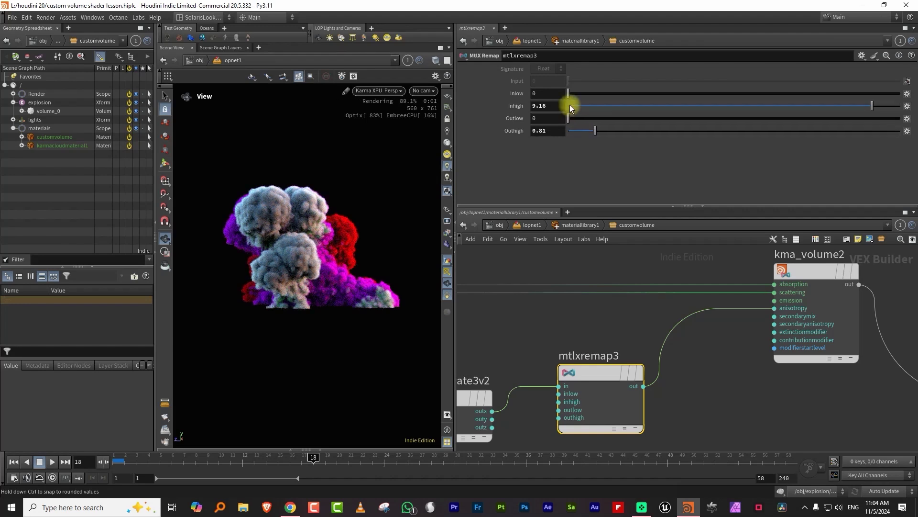
{"action": "left_click_drag", "start_coordinate": [579, 94], "coordinate": [641, 94]}
{"action": "left_click_drag", "start_coordinate": [752, 107], "coordinate": [751, 108]}
- Switch the in input of mtlxremap3 to mtlxseparate3v2's outy
{"action": "middle_click_drag", "start_coordinate": [582, 322], "coordinate": [639, 275]}
{"action": "left_click", "coordinate": [549, 371]}
{"action": "left_click", "coordinate": [617, 339]}
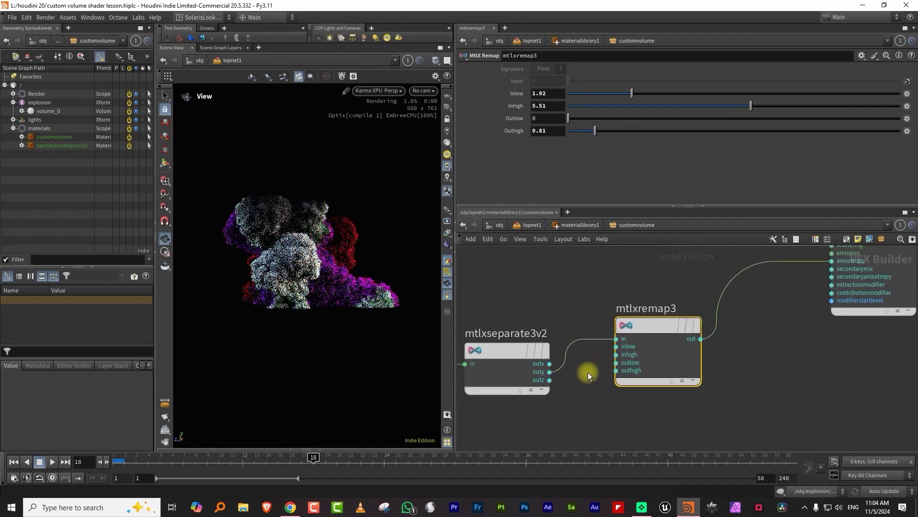
- Set mtlxremap3's Inlow to 0, Inhigh to 3.52 and Outhigh to 0.4
{"action": "mouse_move", "coordinate": [593, 132]}
{"action": "left_mouse_down"}
{"action": "mouse_move", "coordinate": [617, 104]}
{"action": "mouse_move", "coordinate": [588, 133]}
{"action": "left_mouse_up"}
{"action": "left_click", "coordinate": [585, 94]}
{"action": "left_click_drag", "start_coordinate": [630, 107], "coordinate": [685, 108]}
{"action": "left_click_drag", "start_coordinate": [585, 93], "coordinate": [549, 102]}
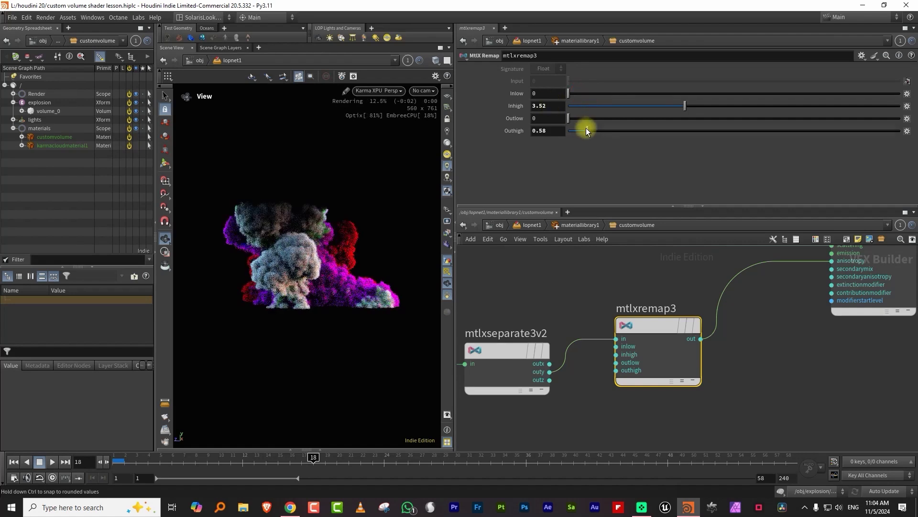
{"action": "left_click_drag", "start_coordinate": [580, 131], "coordinate": [582, 131]}
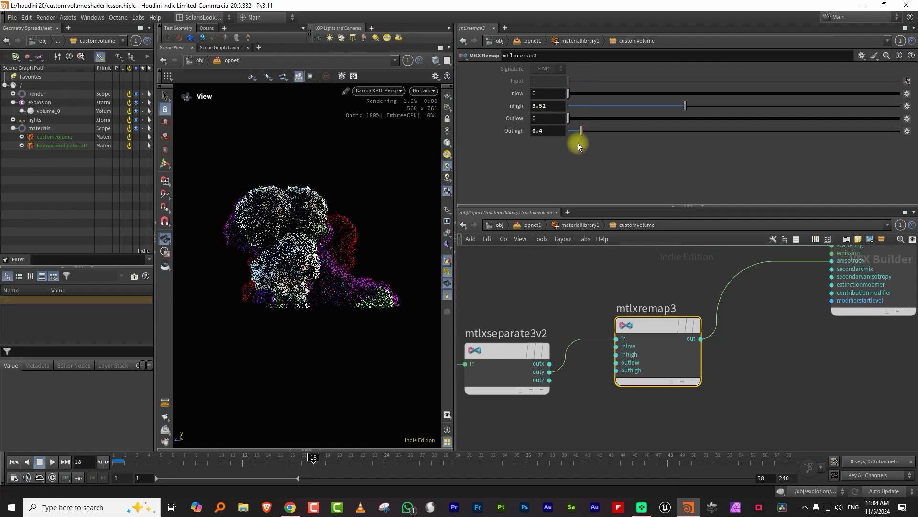
- Go to frame 28 and set mtlxremap3's Inhigh to 4.23 and Outhigh to 0.36
{"action": "left_click_drag", "start_coordinate": [384, 459], "coordinate": [418, 458]}
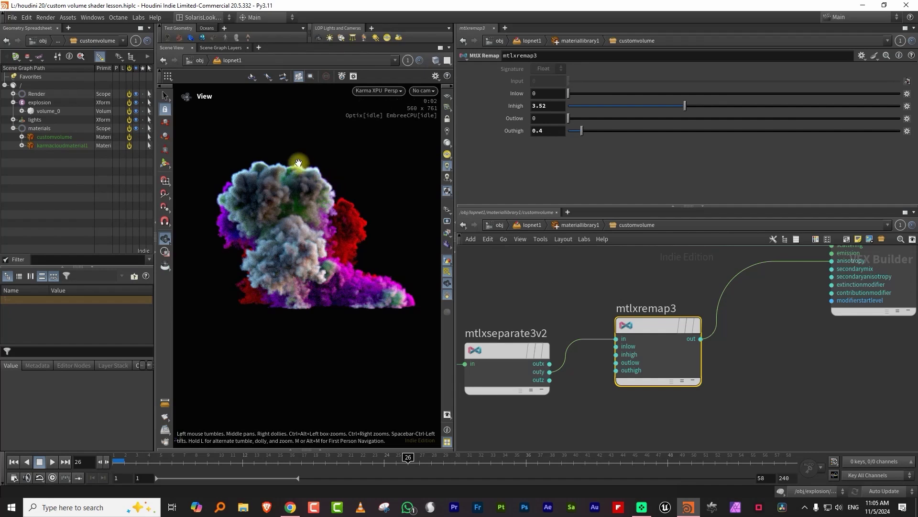
{"action": "left_click", "coordinate": [432, 458]}
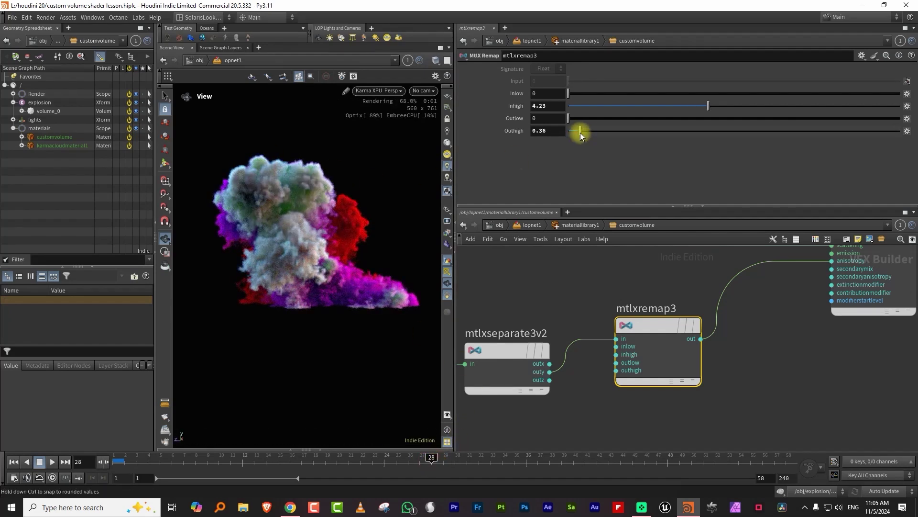
{"action": "left_click_drag", "start_coordinate": [334, 267], "coordinate": [344, 267]}
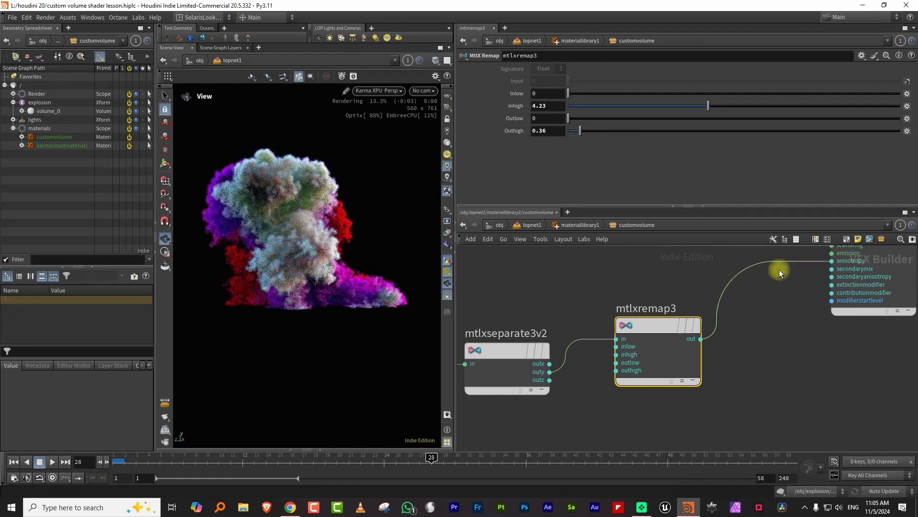
- Set kma_volume2's Extinction Modifier to 0.147 and lower its Contribution Modifier
{"action": "left_click", "coordinate": [871, 277]}
{"action": "left_click", "coordinate": [617, 144]}
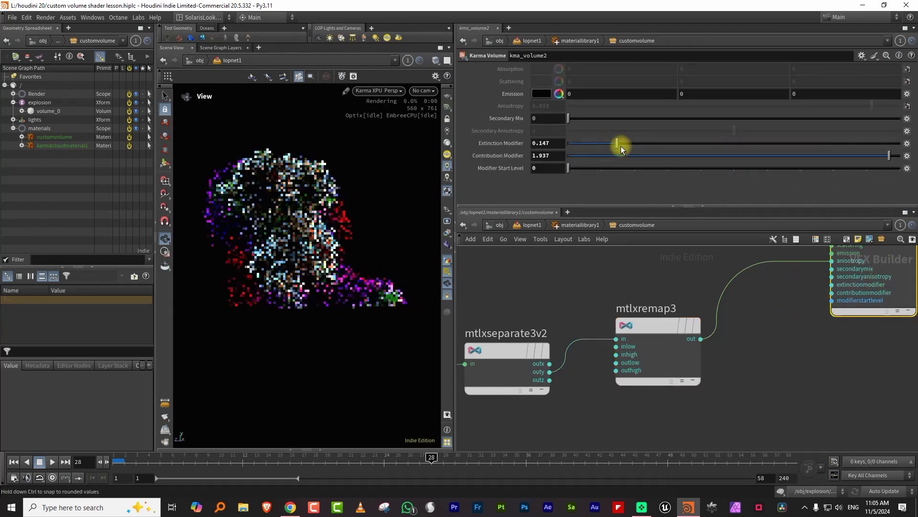
{"action": "left_click_drag", "start_coordinate": [735, 156], "coordinate": [744, 158]}
- Return to the lopnet1 level and set domelight1's intensity to 1.74 and exposure to 1.52
{"action": "left_click", "coordinate": [538, 224]}
{"action": "left_click", "coordinate": [617, 383]}
{"action": "key", "text": "Return"}
{"action": "key", "text": "space"}
{"action": "left_click_drag", "start_coordinate": [320, 282], "coordinate": [349, 250]}
{"action": "key", "text": "space"}
{"action": "middle_click_drag", "start_coordinate": [346, 250], "coordinate": [356, 235]}
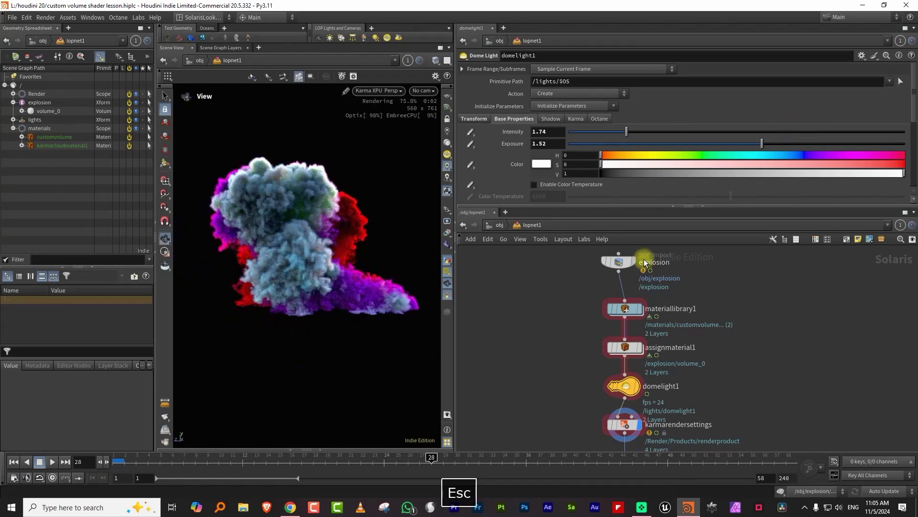
- Try the custom shader on the cloud by connecting the cloud node to materiallibrary1 in place of the explosion, and inspect it from several angles
{"action": "middle_click_drag", "start_coordinate": [643, 259], "coordinate": [640, 339]}
{"action": "left_click_drag", "start_coordinate": [616, 341], "coordinate": [654, 322]}
{"action": "left_click_drag", "start_coordinate": [556, 313], "coordinate": [621, 382]}
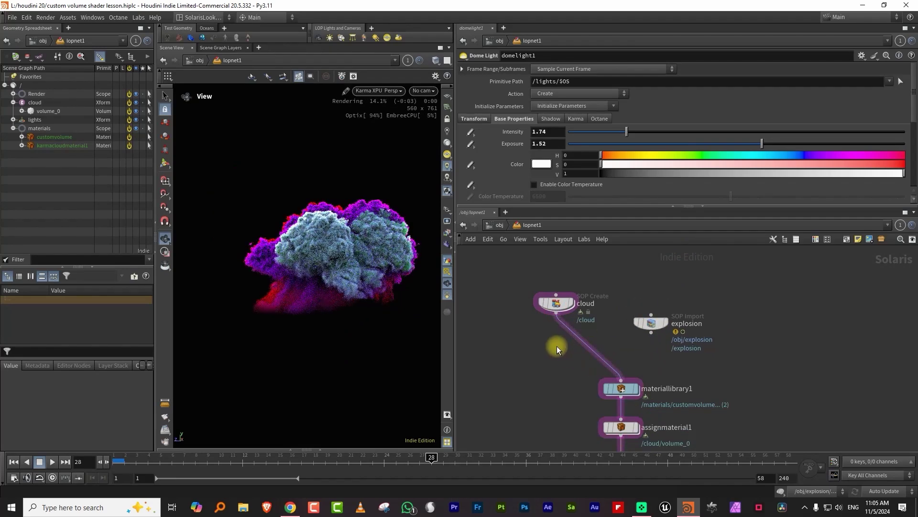
{"action": "left_click_drag", "start_coordinate": [355, 250], "coordinate": [339, 274]}
{"action": "scroll", "coordinate": [349, 261], "scroll_direction": "up", "scroll_amount": 3}
{"action": "middle_click_drag", "start_coordinate": [339, 273], "coordinate": [345, 271]}
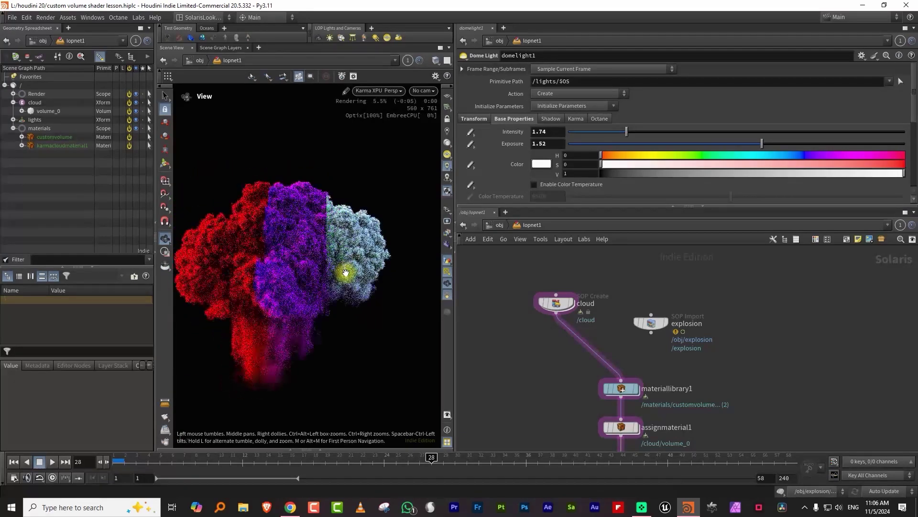
{"action": "left_click_drag", "start_coordinate": [366, 283], "coordinate": [383, 260]}
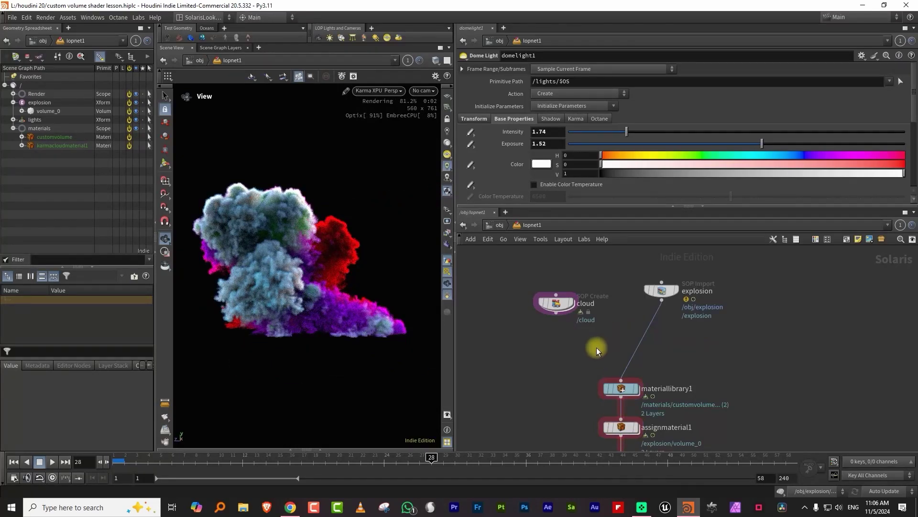
- Place the explosion node just above materiallibrary1 and shift the cloud node off to its side
{"action": "middle_click_drag", "start_coordinate": [693, 337], "coordinate": [693, 275]}
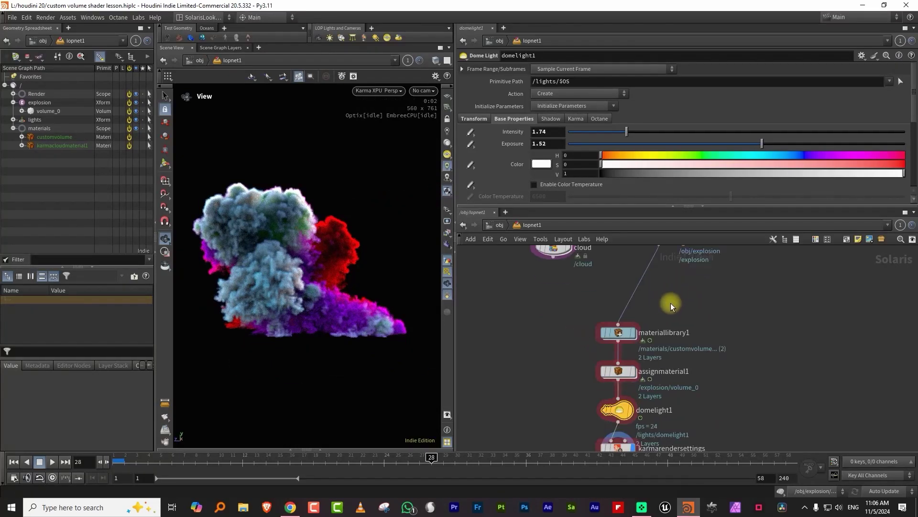
{"action": "scroll", "coordinate": [676, 300], "scroll_direction": "up", "scroll_amount": 2}
{"action": "left_click_drag", "start_coordinate": [658, 294], "coordinate": [606, 340]}
{"action": "left_click_drag", "start_coordinate": [534, 324], "coordinate": [523, 301]}
{"action": "left_click", "coordinate": [619, 280]}
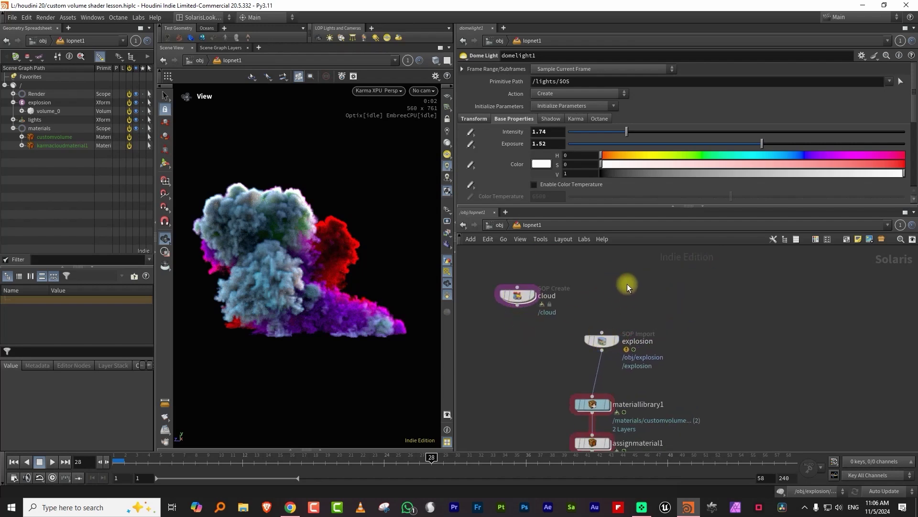